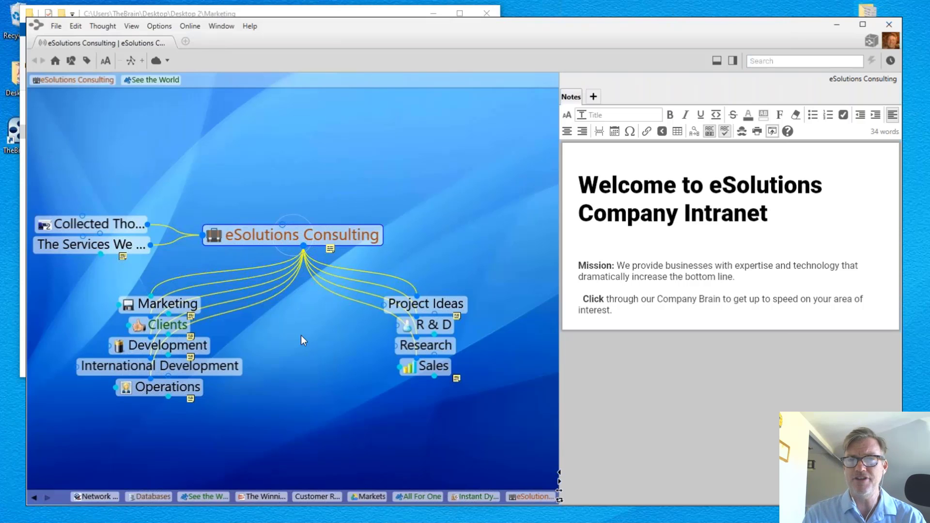
# View the Clients thought with its linked thoughts and return to the eSolutions Consulting thought.
pyautogui.click(164, 330)
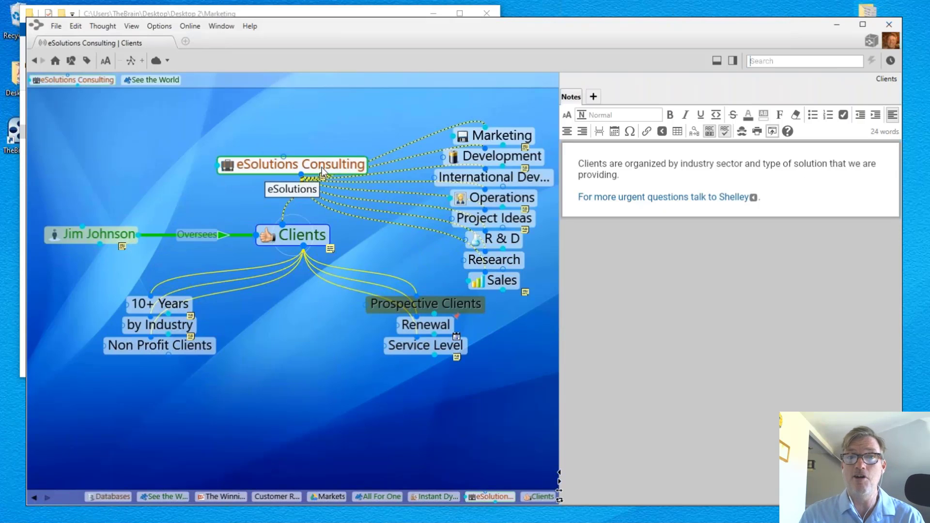
pyautogui.click(321, 167)
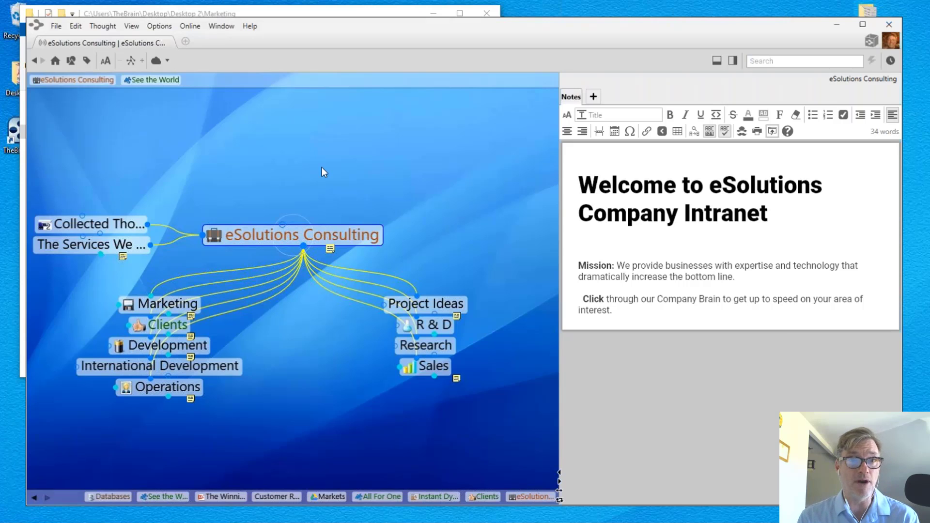
# Switch to File Explorer, look inside the Communications folder under Marketing\Clients, and return to the Clients folder.
pyautogui.click(298, 10)
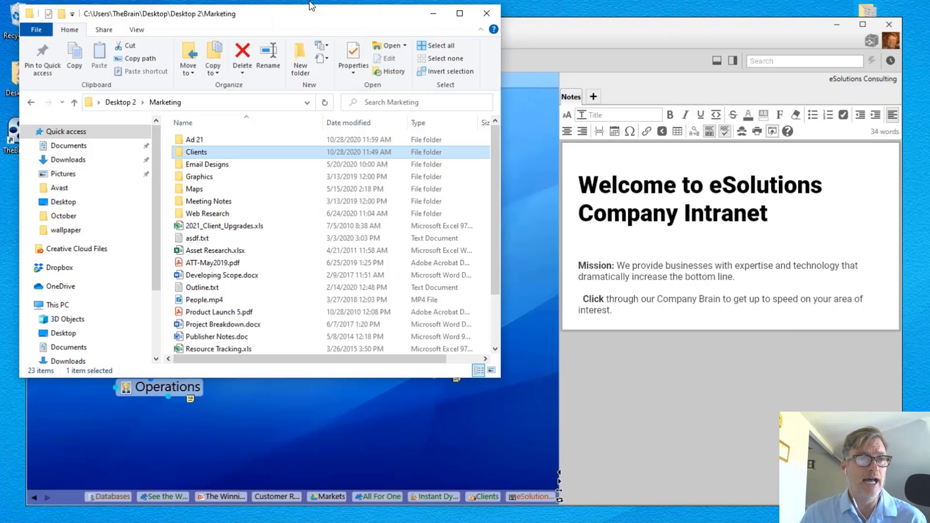
pyautogui.moveTo(291, 16); pyautogui.dragTo(297, 16)
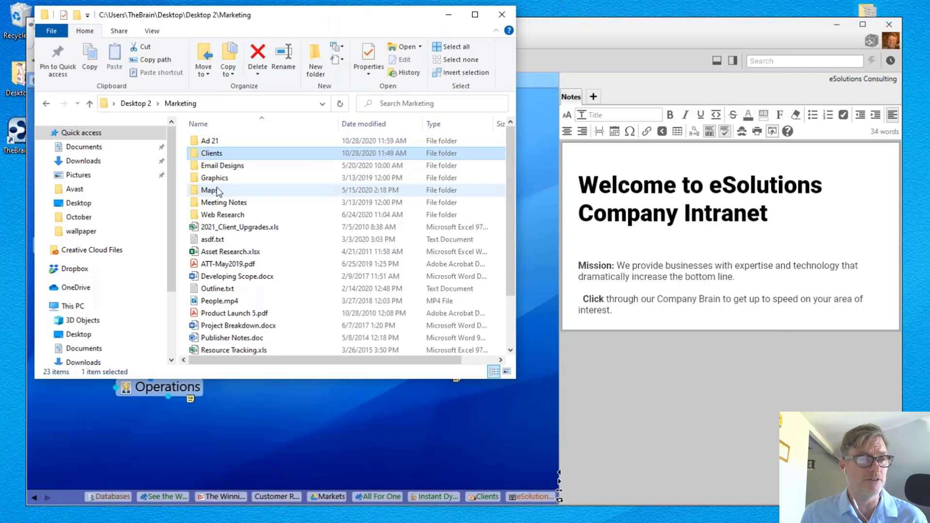
pyautogui.click(219, 154)
pyautogui.click(194, 153)
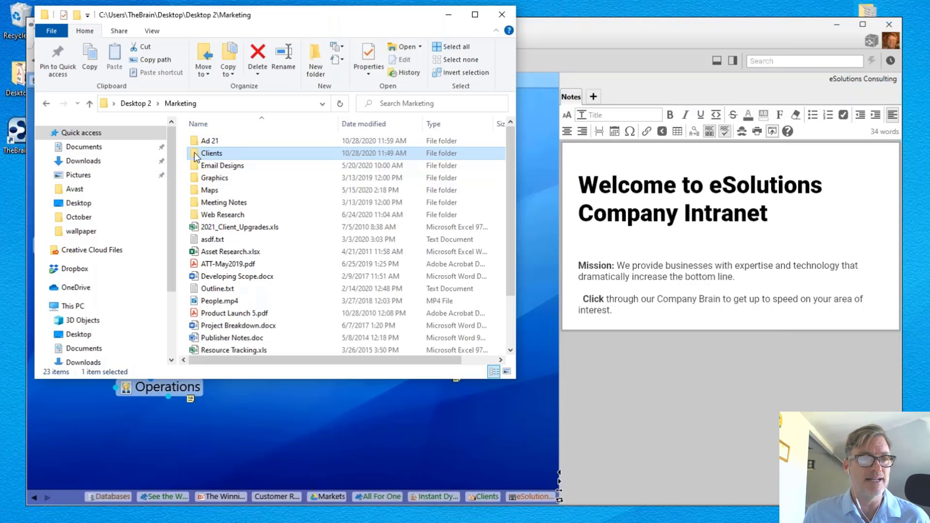
pyautogui.doubleClick(193, 152)
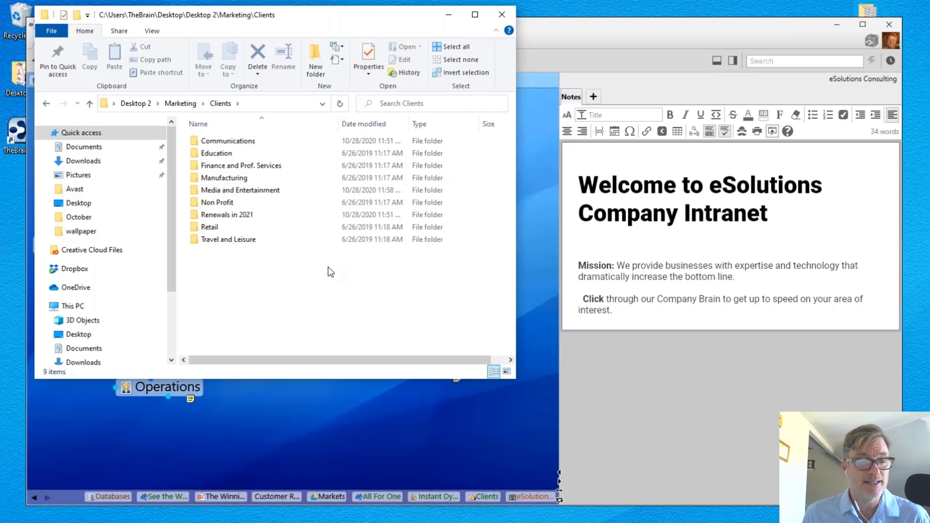
pyautogui.doubleClick(242, 141)
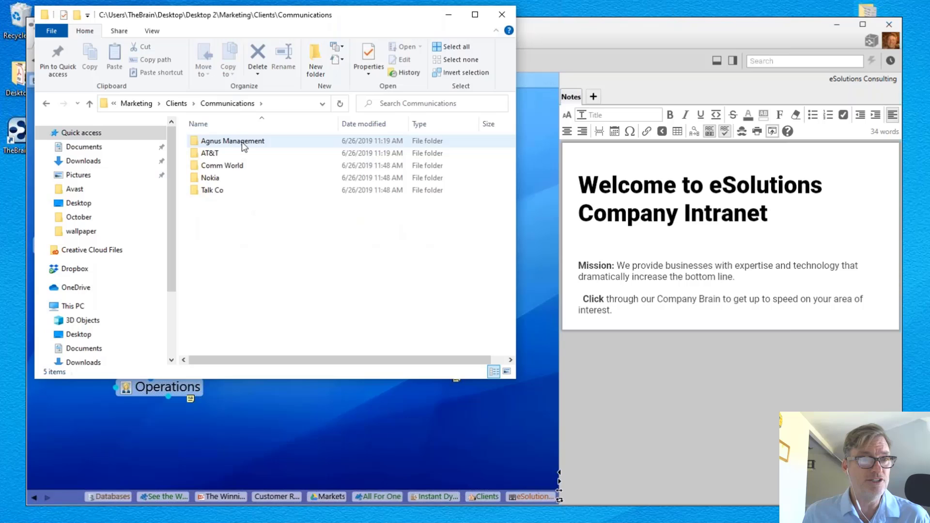
pyautogui.click(177, 104)
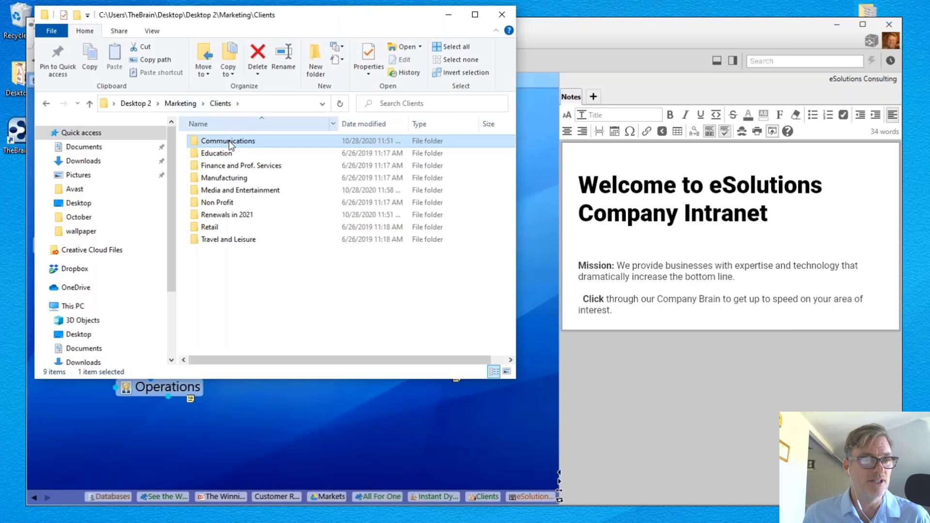
# Open the Instant Dynamics Corp folder inside Media and Entertainment to view its contents.
pyautogui.click(257, 192)
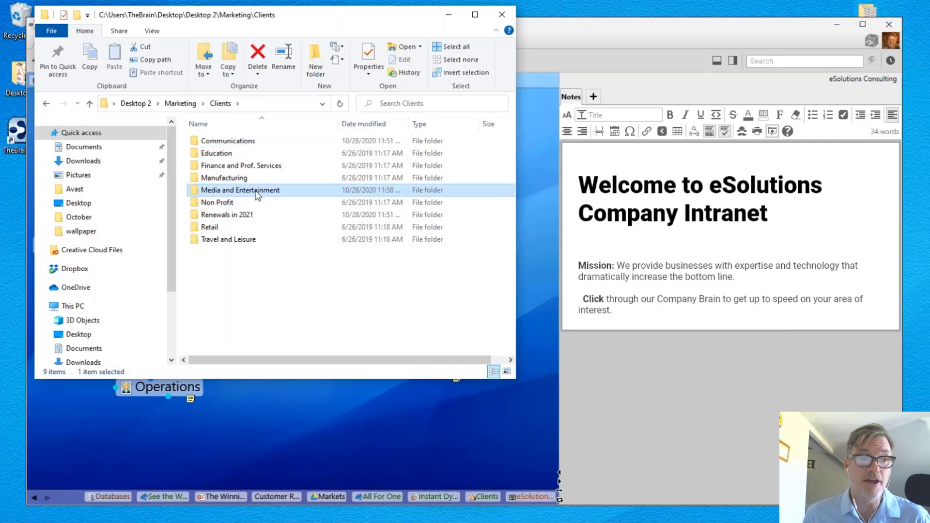
pyautogui.doubleClick(256, 193)
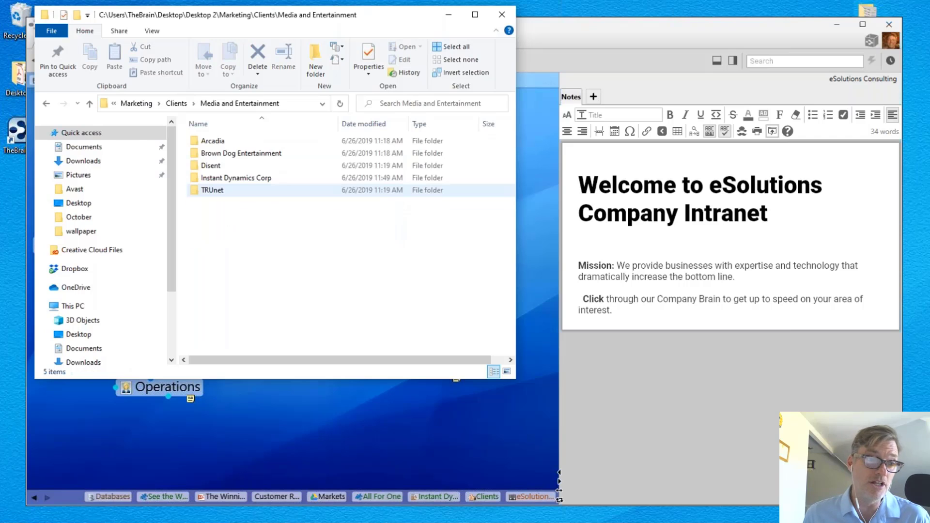
pyautogui.click(252, 178)
pyautogui.doubleClick(252, 178)
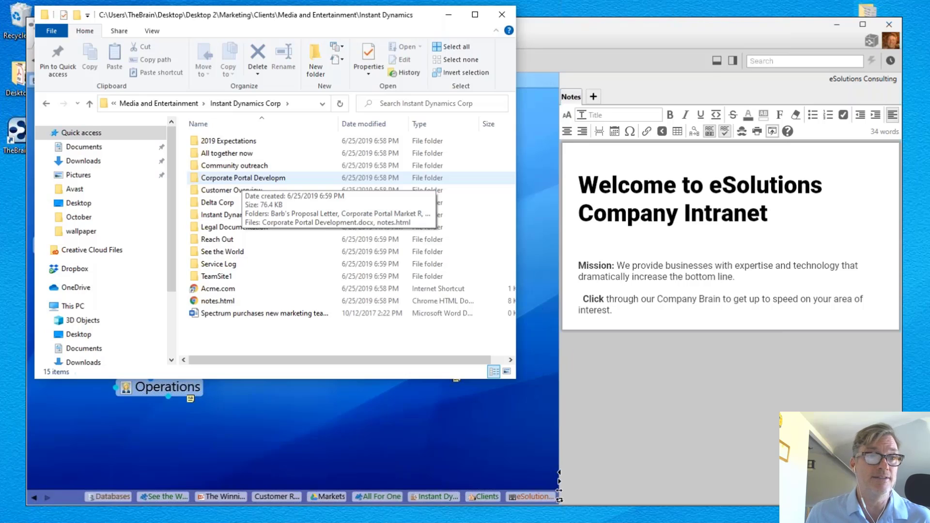
# Return to the Clients folder and open the Instant Dynamics Corp shortcut inside Renewals in 2021.
pyautogui.click(150, 103)
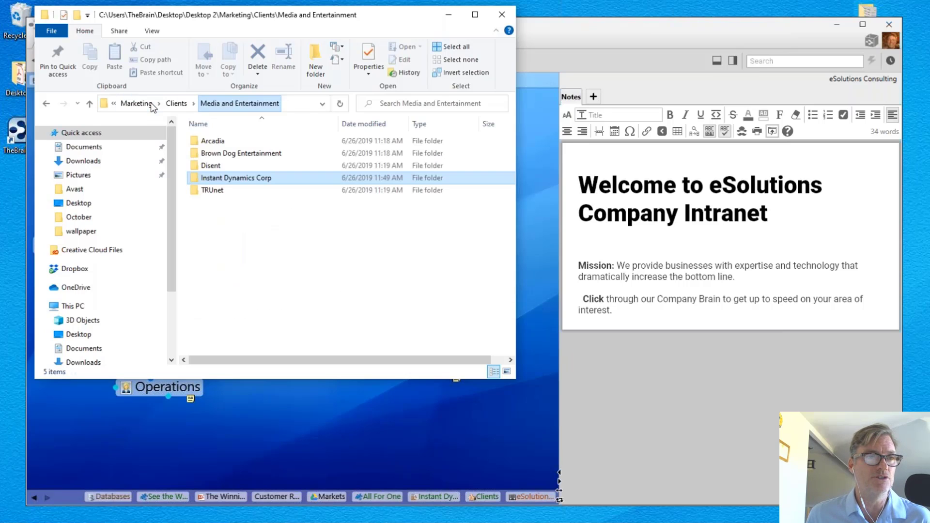
pyautogui.click(177, 104)
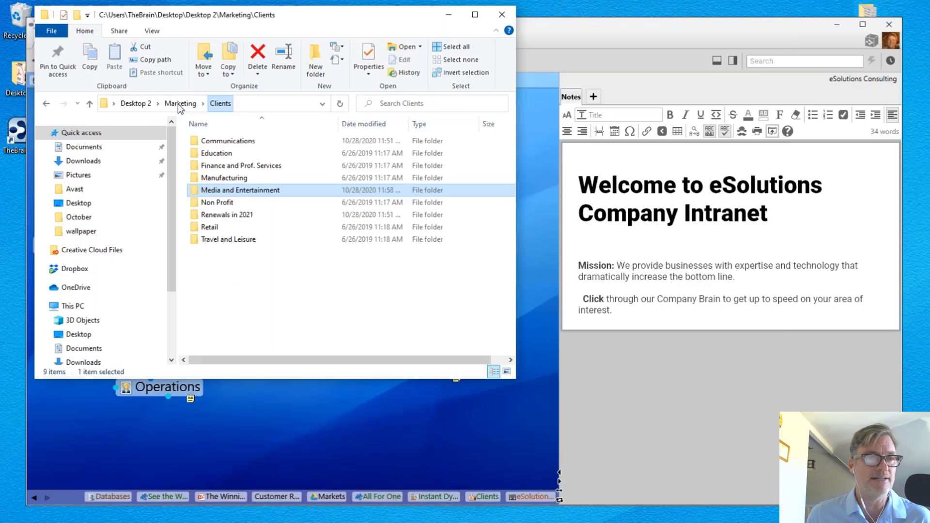
pyautogui.doubleClick(228, 216)
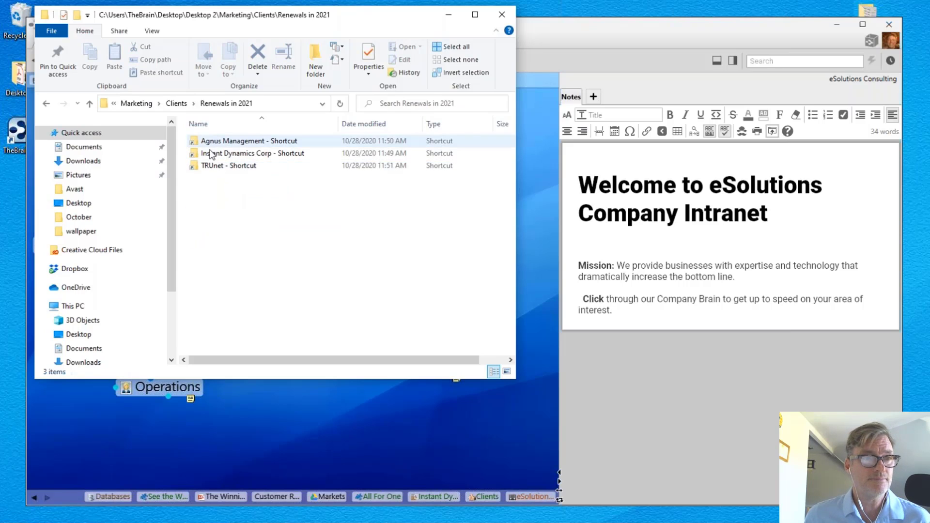
pyautogui.doubleClick(233, 154)
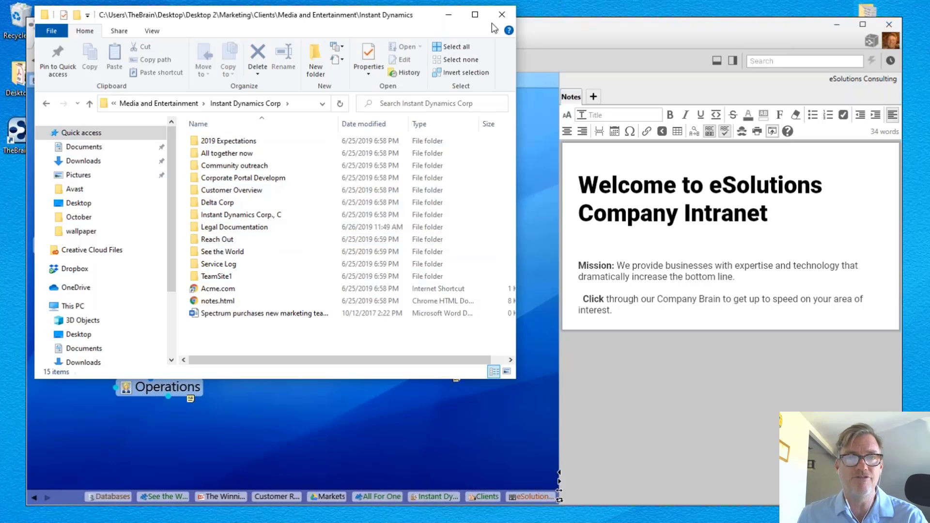
# Switch to TheBrain and navigate through Clients, by Industry and Communications to the Instant Dynamics Corp. thought.
pyautogui.click(550, 30)
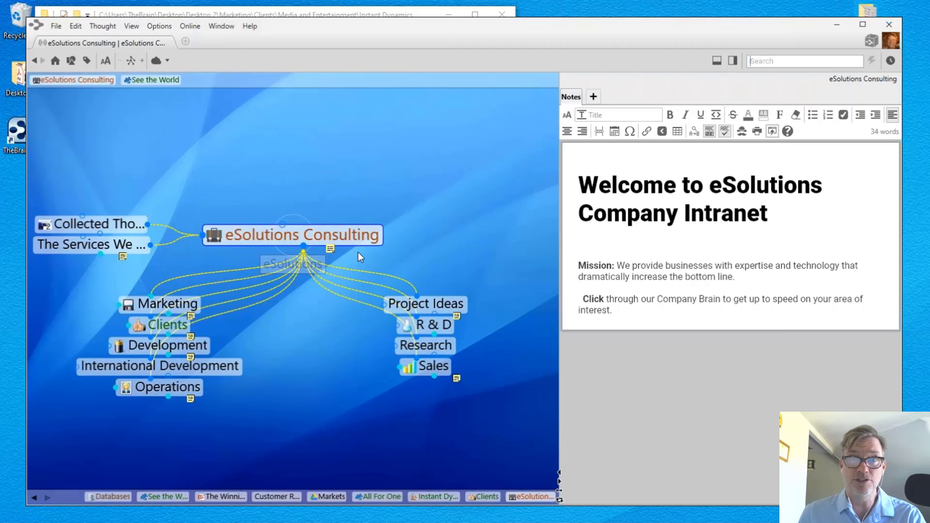
pyautogui.click(164, 324)
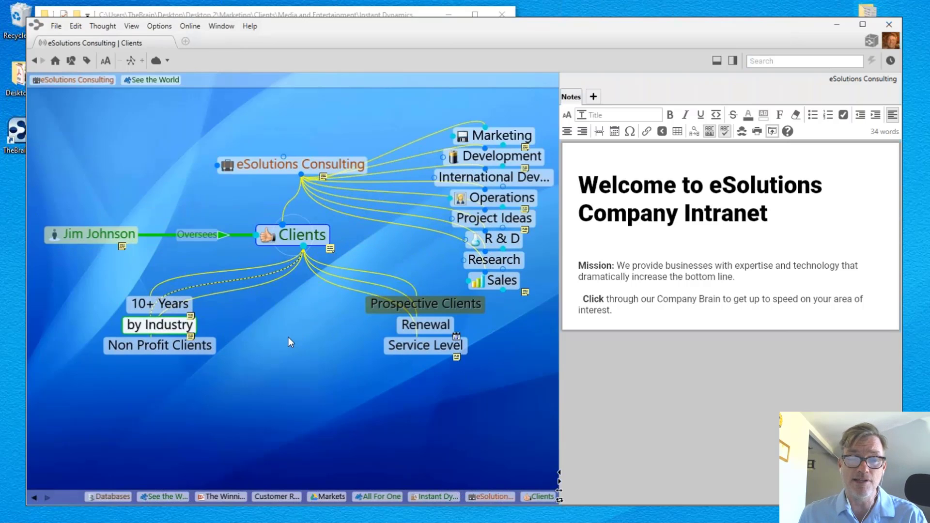
pyautogui.click(180, 327)
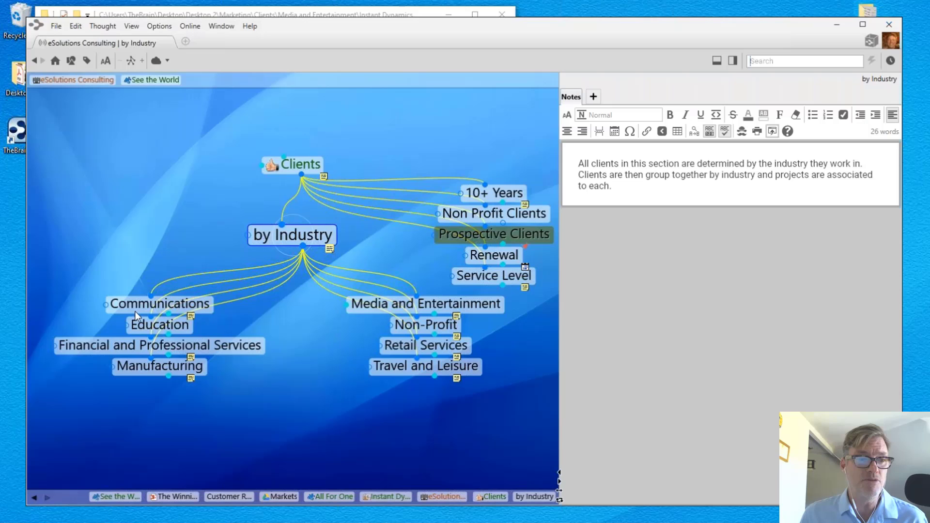
pyautogui.click(157, 304)
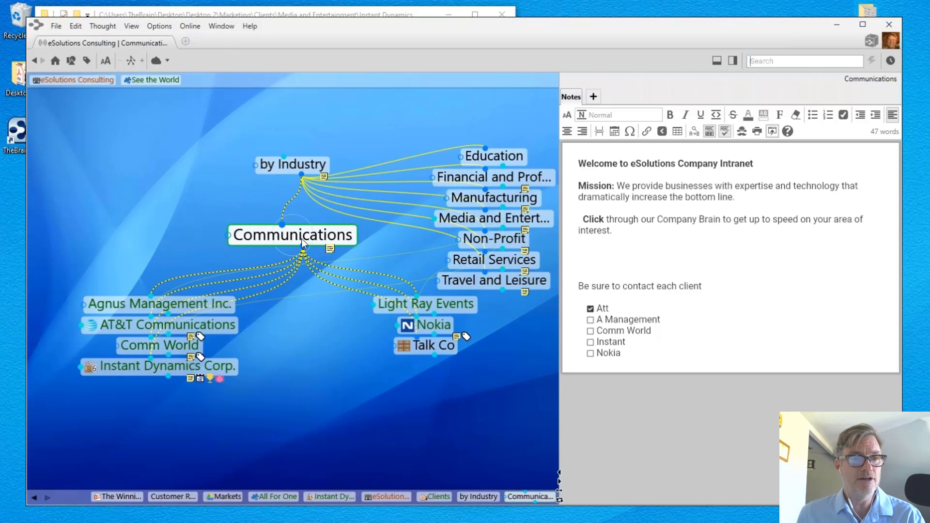
pyautogui.click(225, 372)
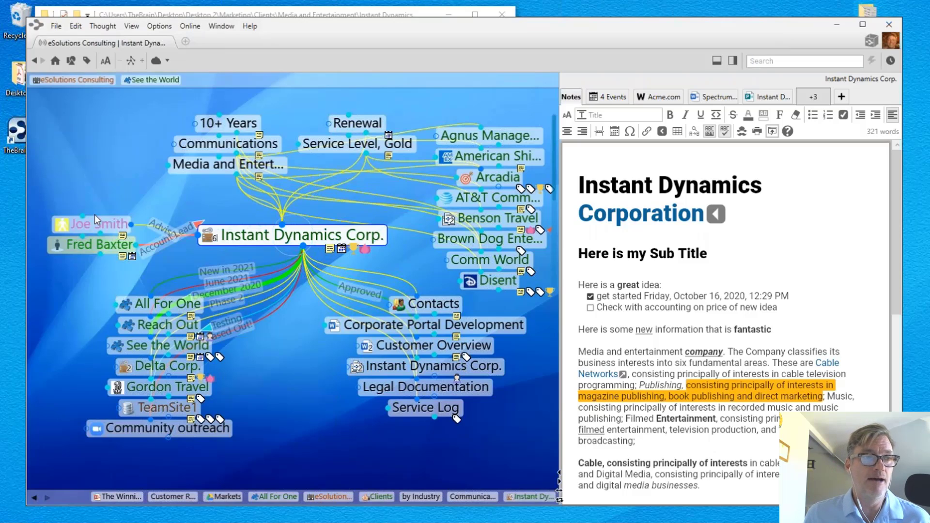
# Open the properties of the "New in 2021" link between Instant Dynamics Corp. and All For One.
pyautogui.moveTo(89, 219)
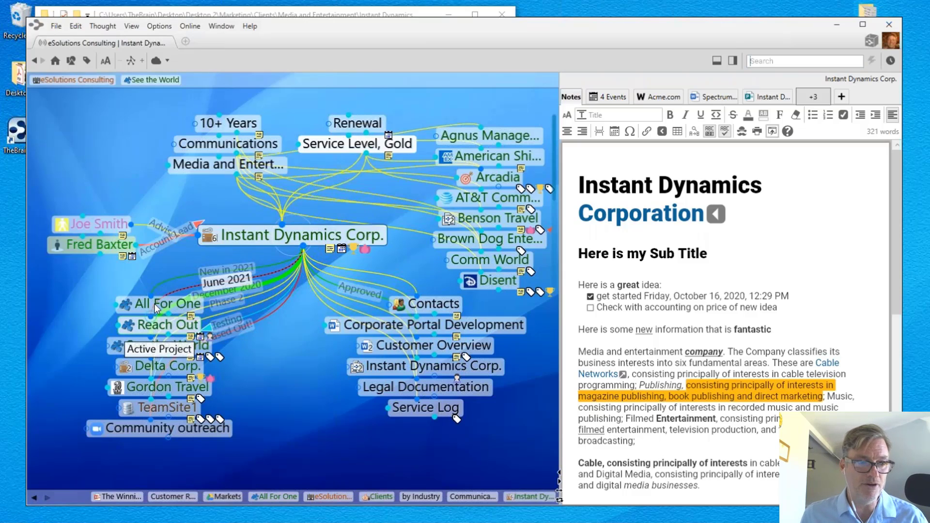
pyautogui.click(251, 269)
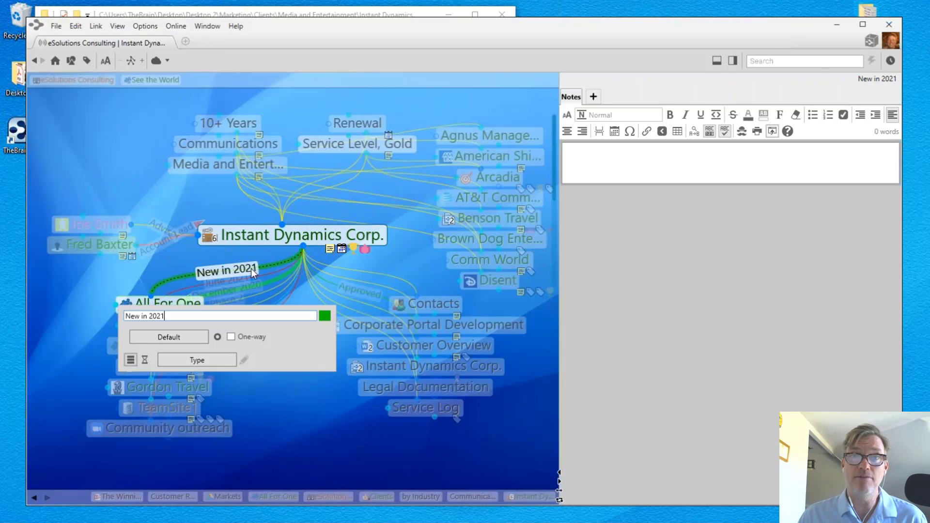
# Switch to File Explorer, view the contents of the Reach Out folder, and return to the Instant Dynamics Corp. thought in TheBrain.
pyautogui.click(287, 14)
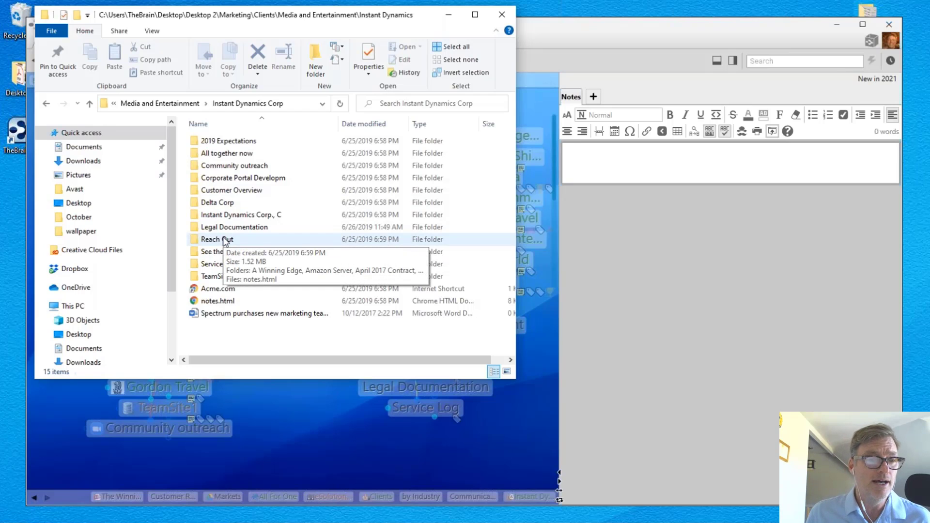
pyautogui.doubleClick(215, 240)
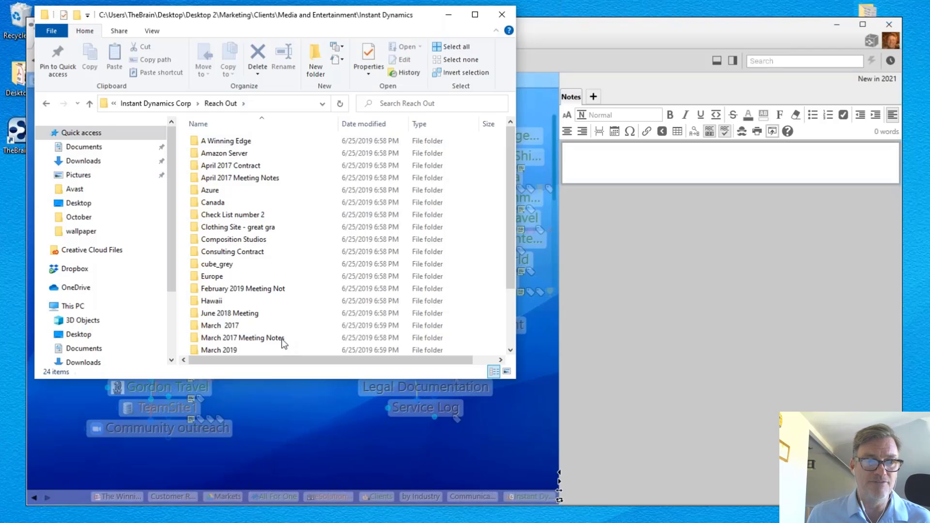
pyautogui.hotkey('alt', 'Tab')
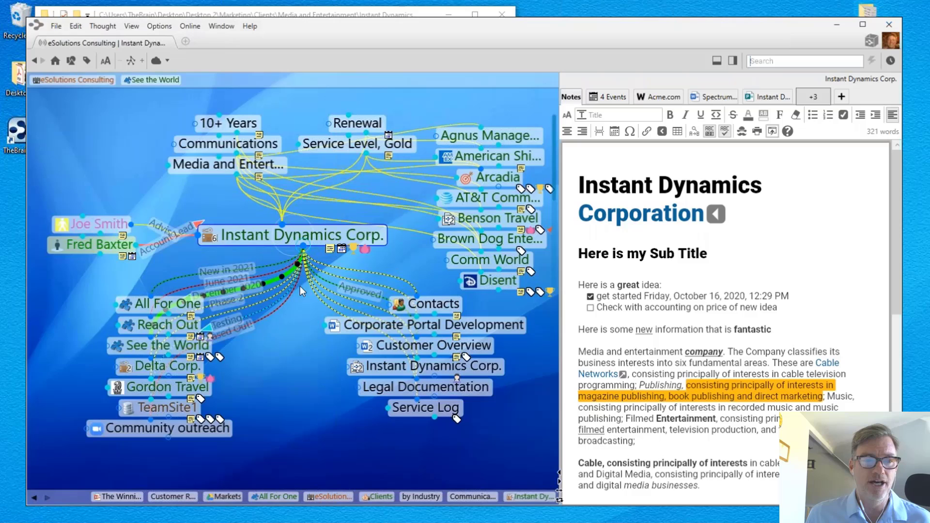
# Create a child thought named "2021 Relaunch" under Instant Dynamics Corp.
pyautogui.moveTo(300, 286); pyautogui.dragTo(303, 402)
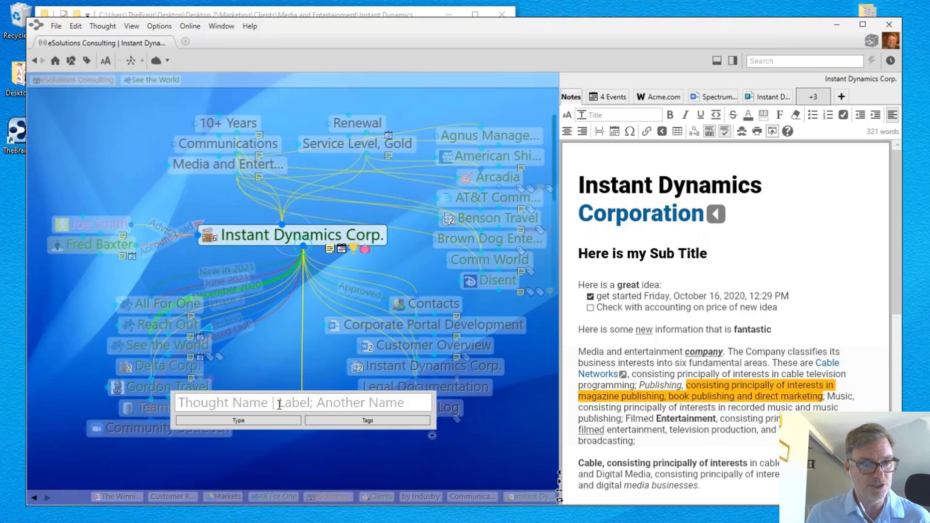
pyautogui.write('2021')
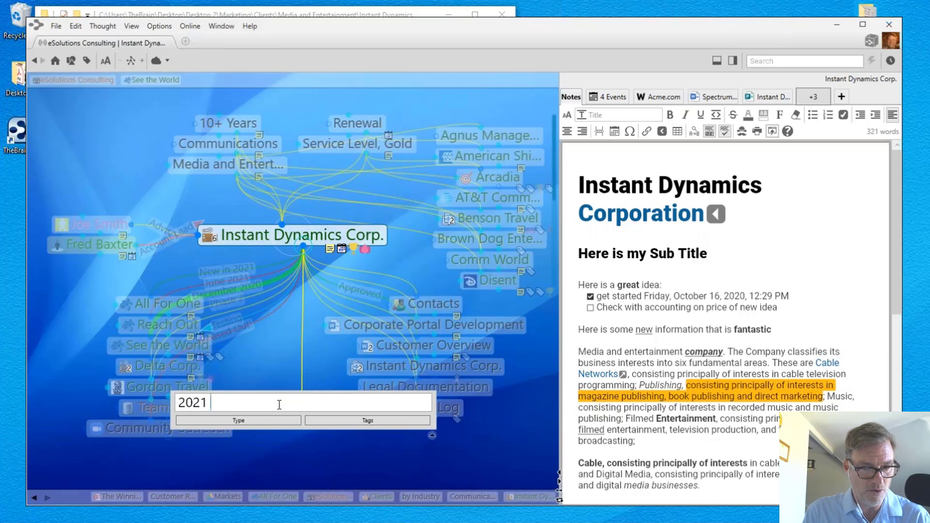
pyautogui.write(' Rela')
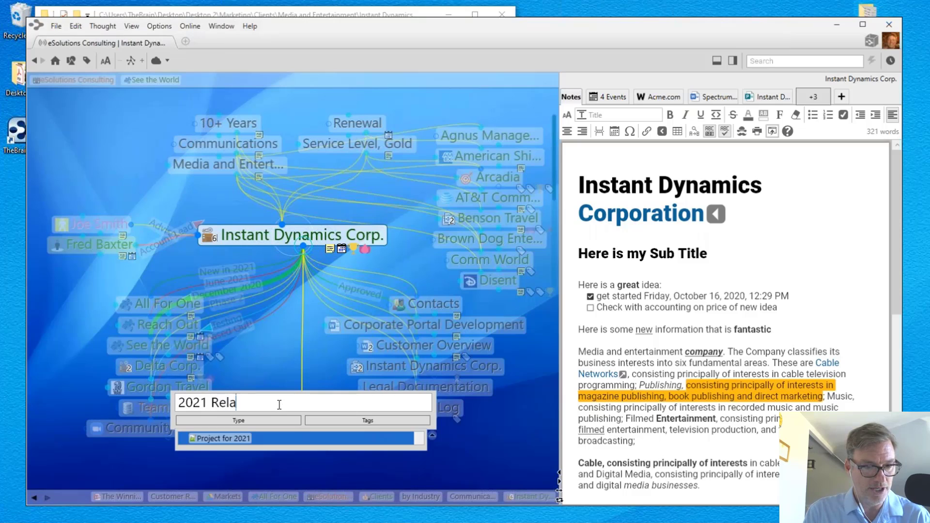
pyautogui.write('unch')
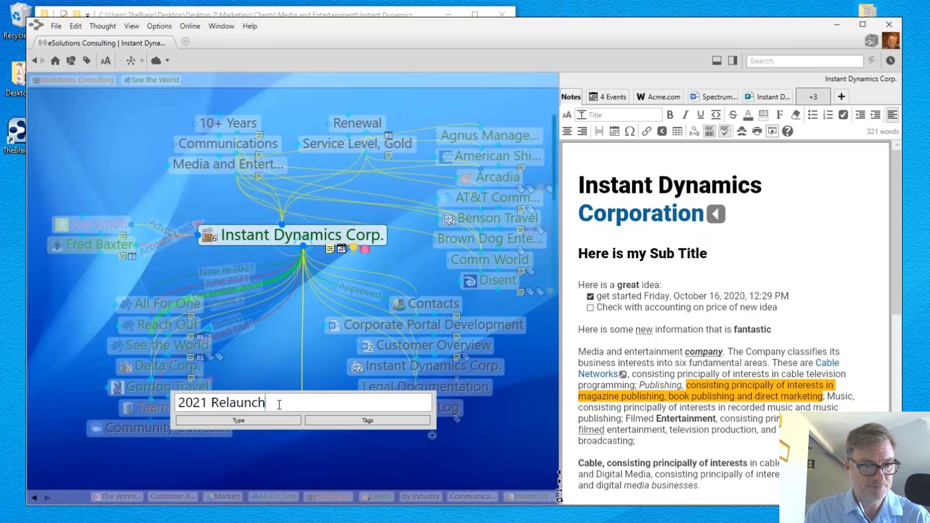
pyautogui.press('Return')
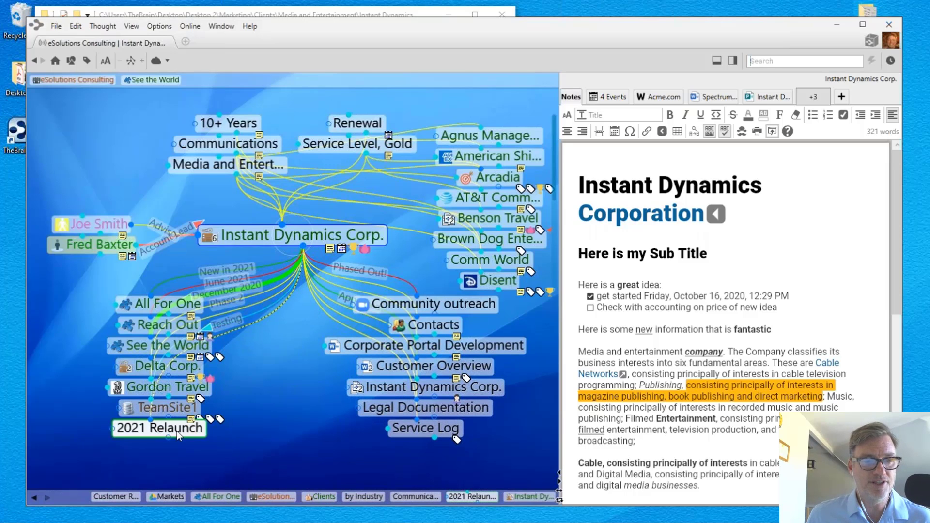
# Make 2021 Relaunch the active thought and write "Details of the relaunch." in its notes.
pyautogui.click(177, 430)
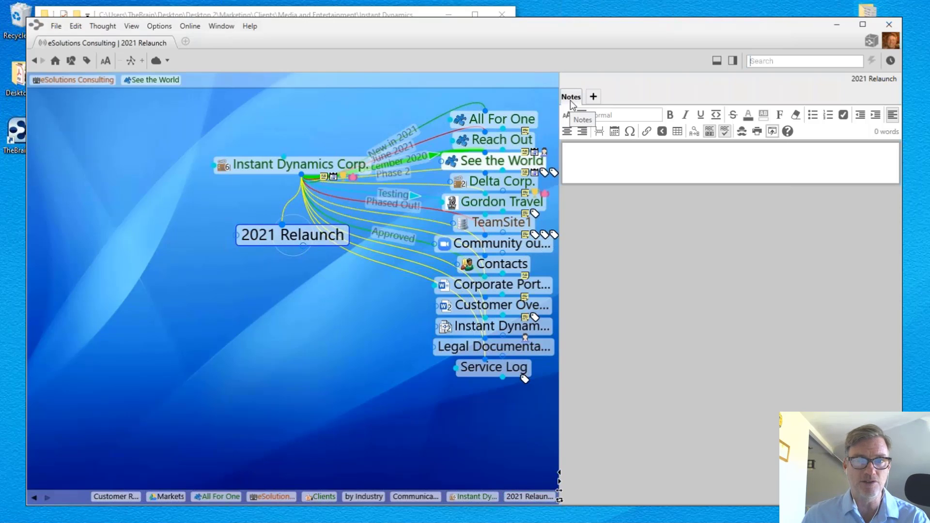
pyautogui.click(595, 160)
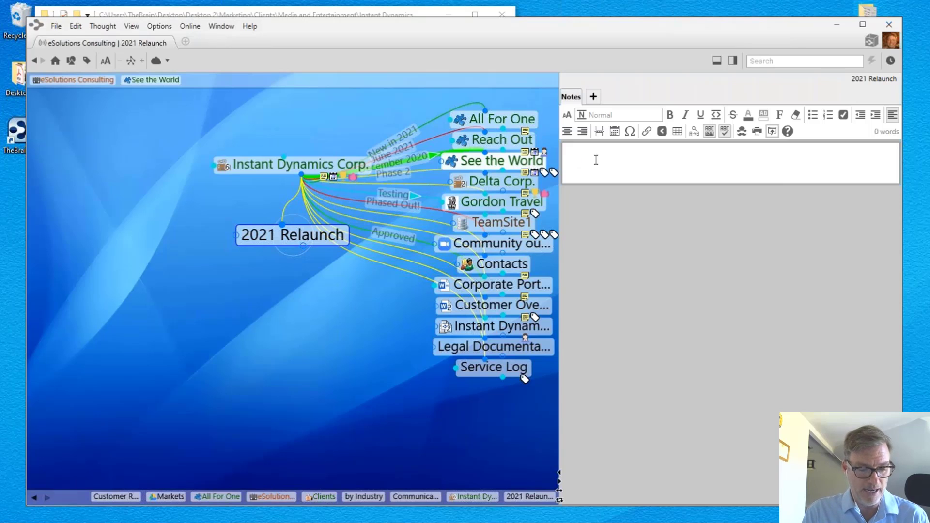
pyautogui.write('De')
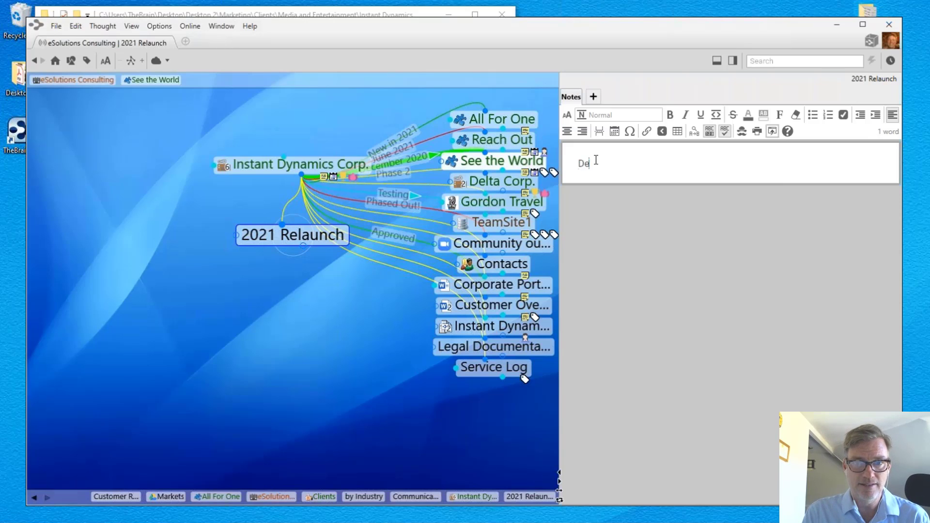
pyautogui.write('tails of ')
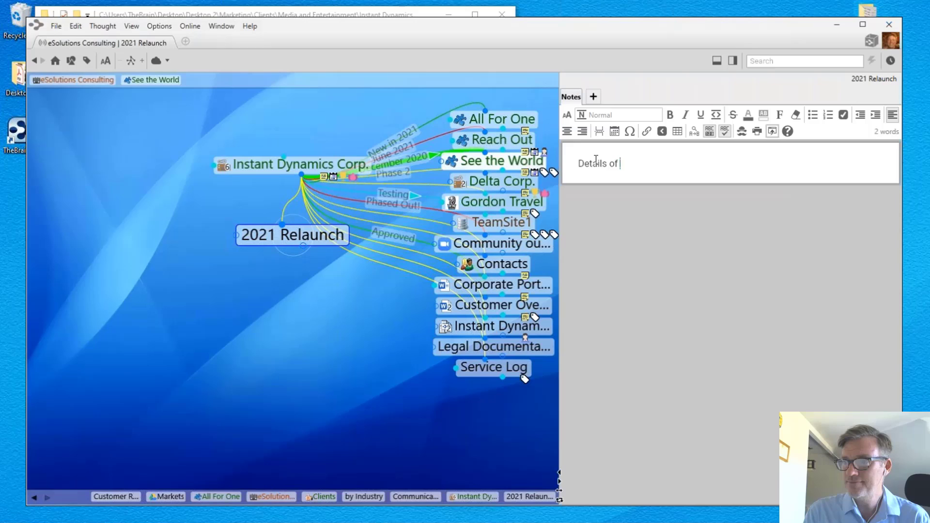
pyautogui.write('the relaunch.')
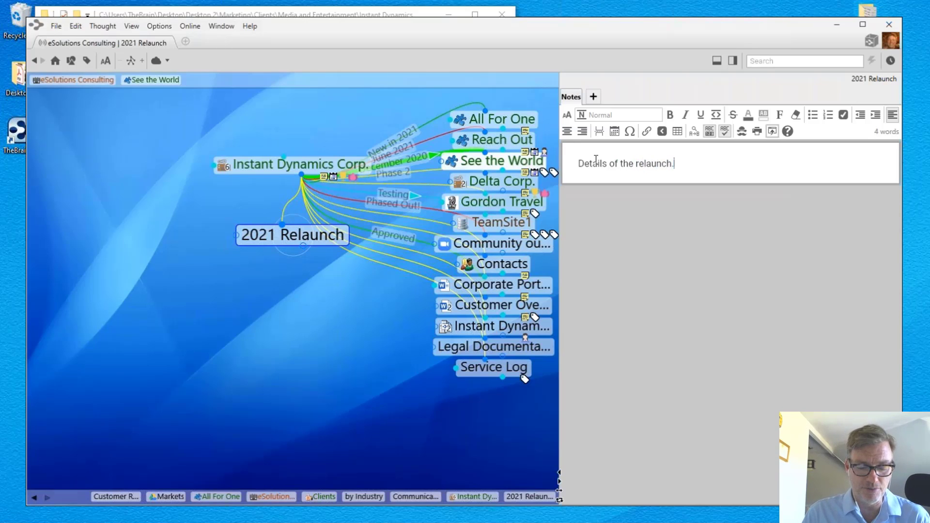
# Add a checkbox list below the notes text with the items "Find the funding", "Approve with Corp." and "Share with the team".
pyautogui.press('Return')
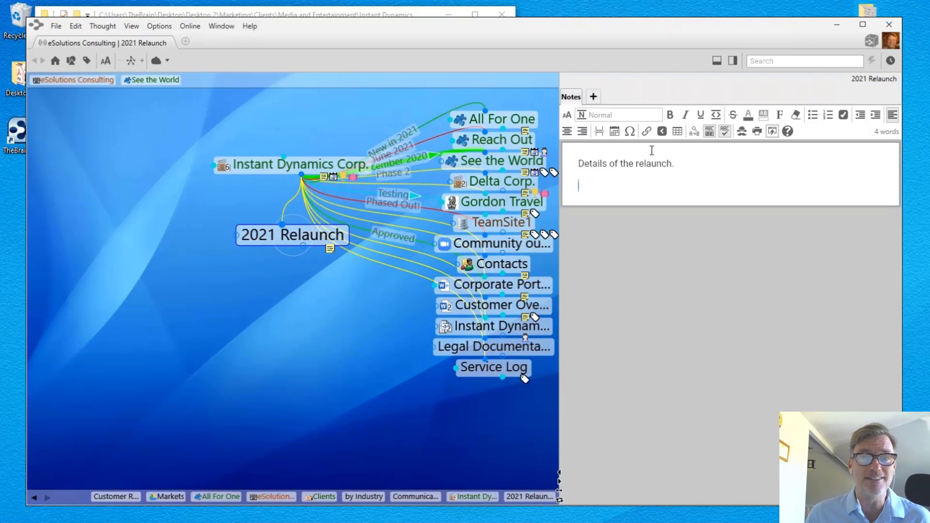
pyautogui.click(843, 115)
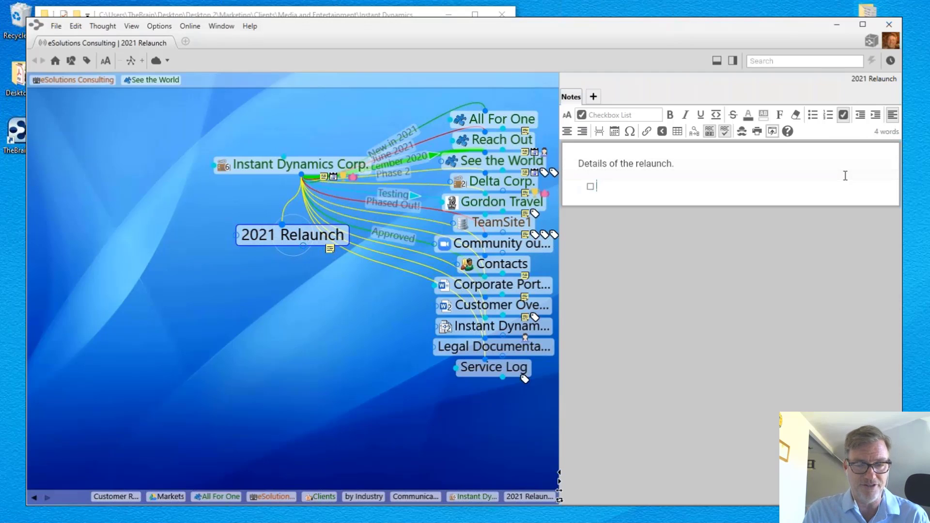
pyautogui.write('Find the funding')
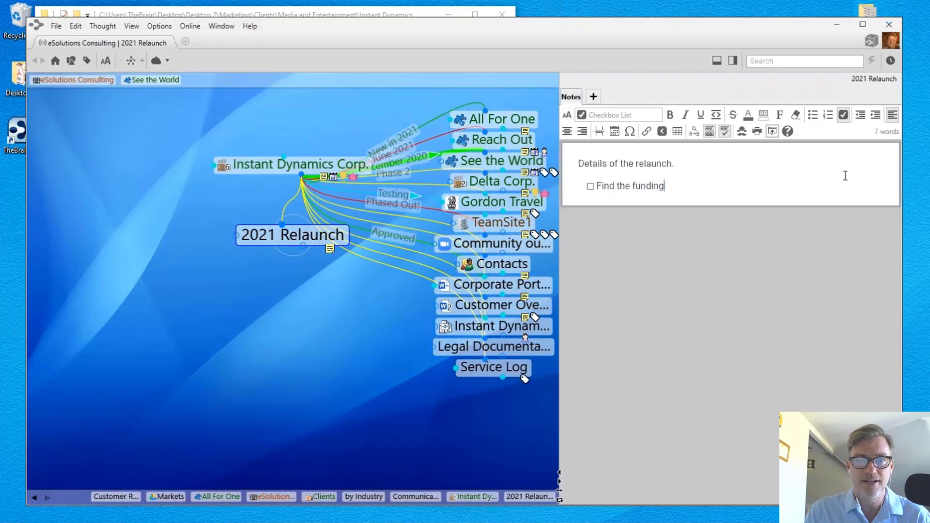
pyautogui.press('Return')
pyautogui.write('A')
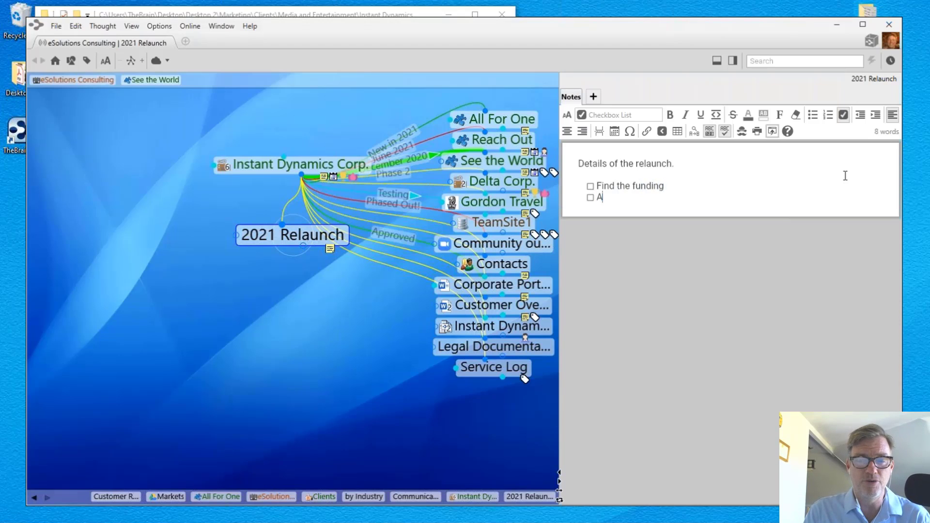
pyautogui.write('pprove ')
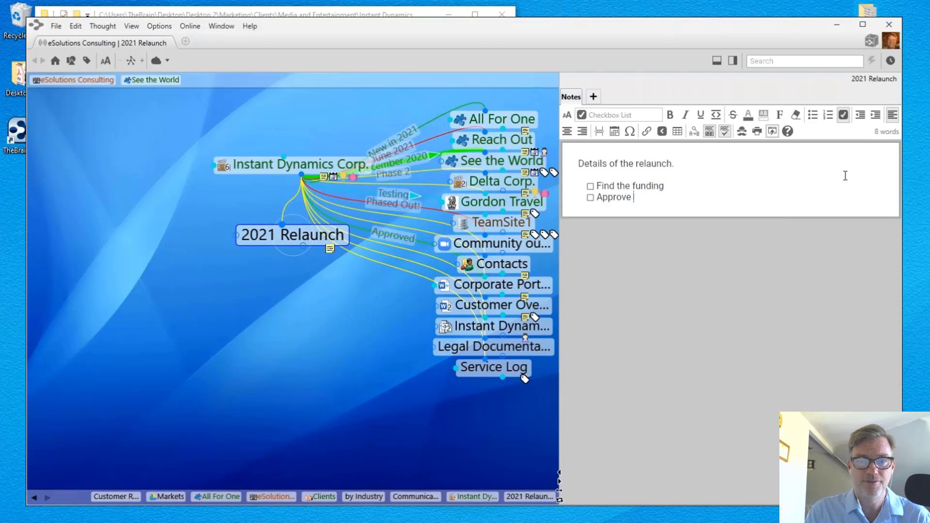
pyautogui.write('with Corp.')
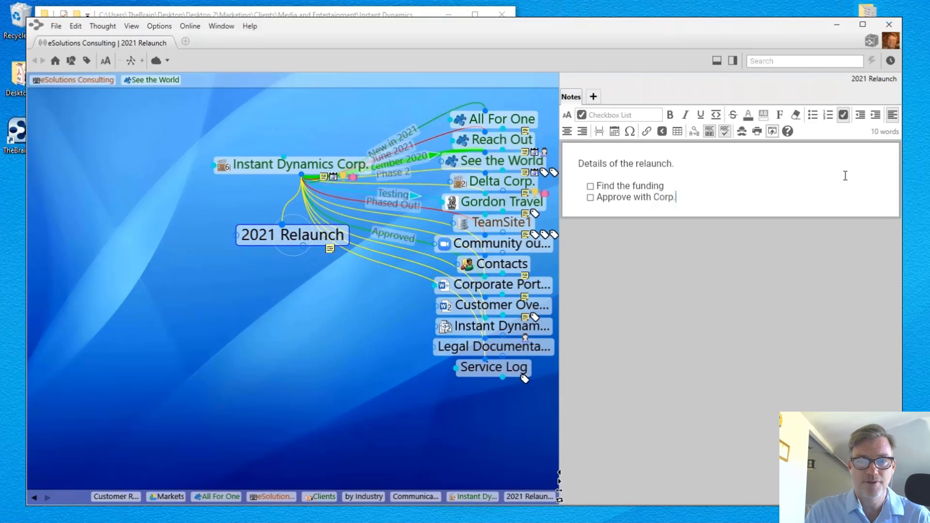
pyautogui.press('Return')
pyautogui.write('Sh')
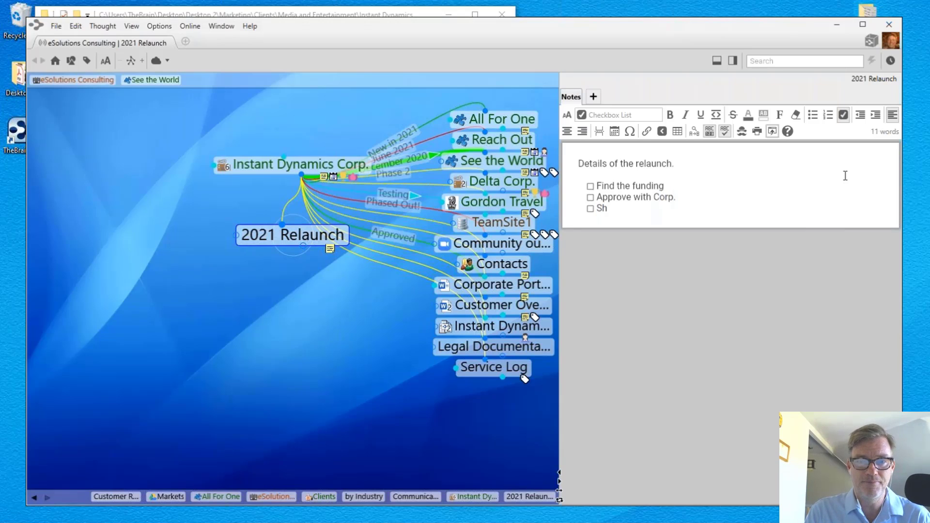
pyautogui.write('are with the team')
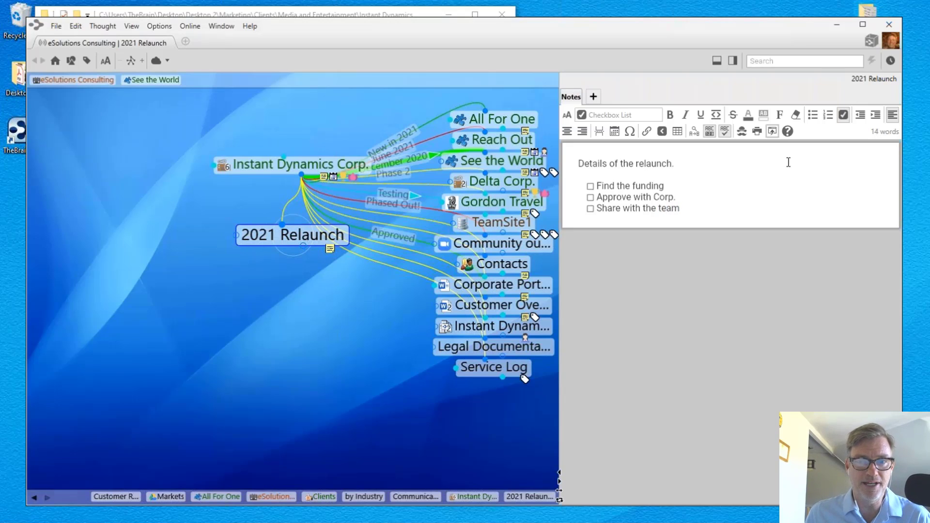
# Check off "Find the funding" and insert the current date and time after "Approve with Corp." in the checklist.
pyautogui.click(590, 186)
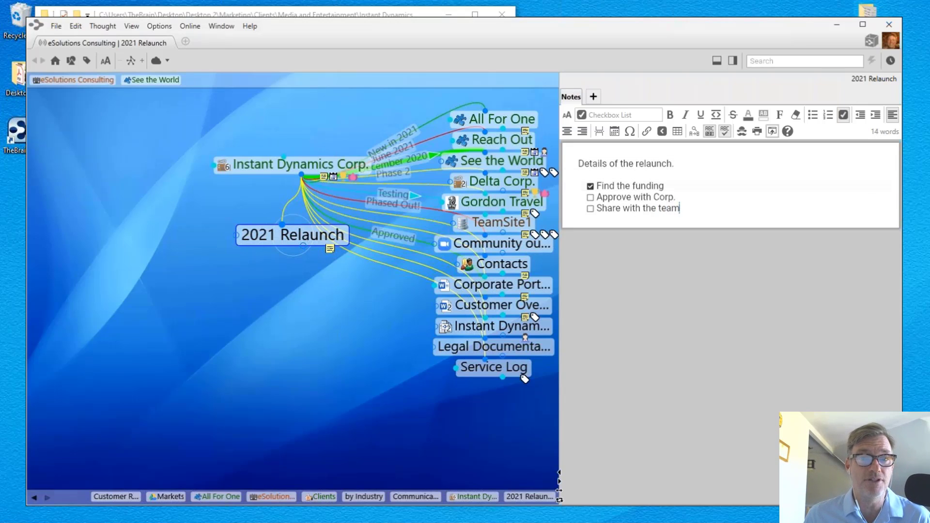
pyautogui.click(705, 196)
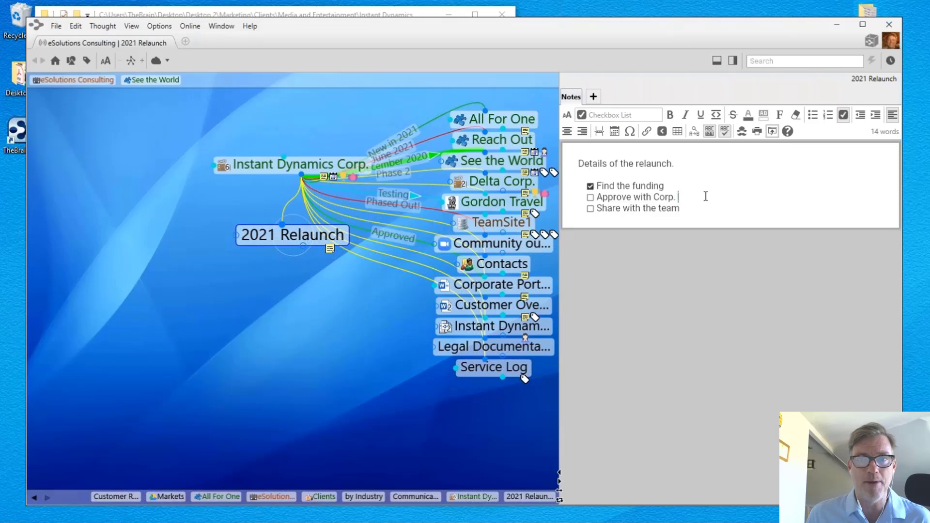
pyautogui.click(616, 131)
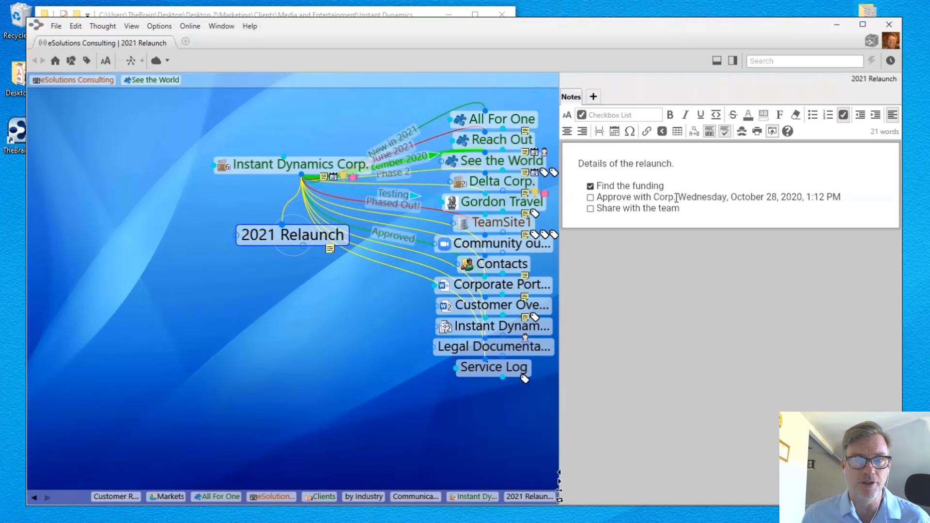
pyautogui.moveTo(677, 199); pyautogui.dragTo(858, 194)
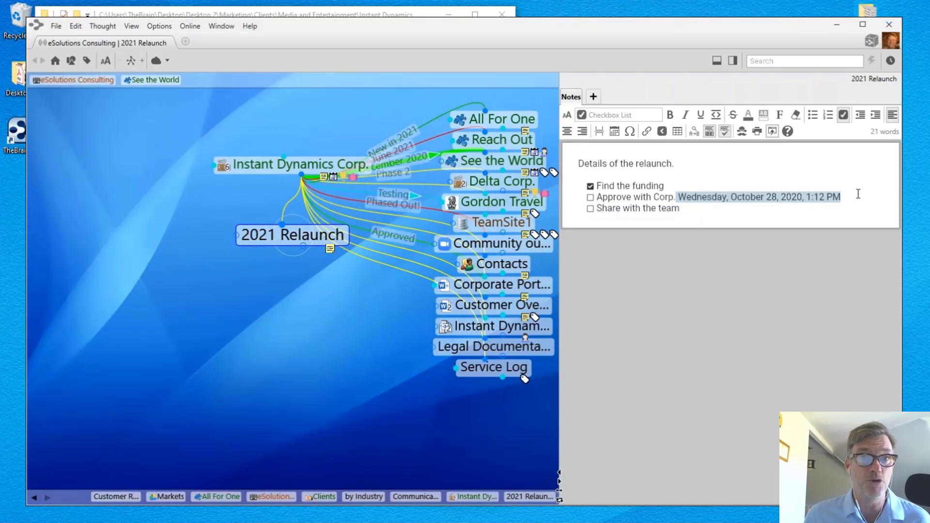
pyautogui.click(710, 214)
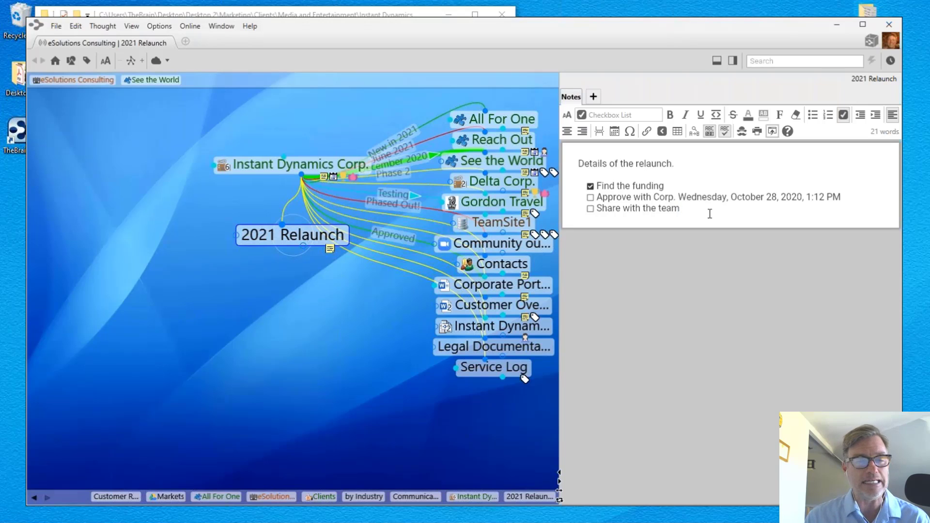
# Bold the word "relaunch" in the first notes line by enclosing it in Markdown double asterisks.
pyautogui.click(637, 164)
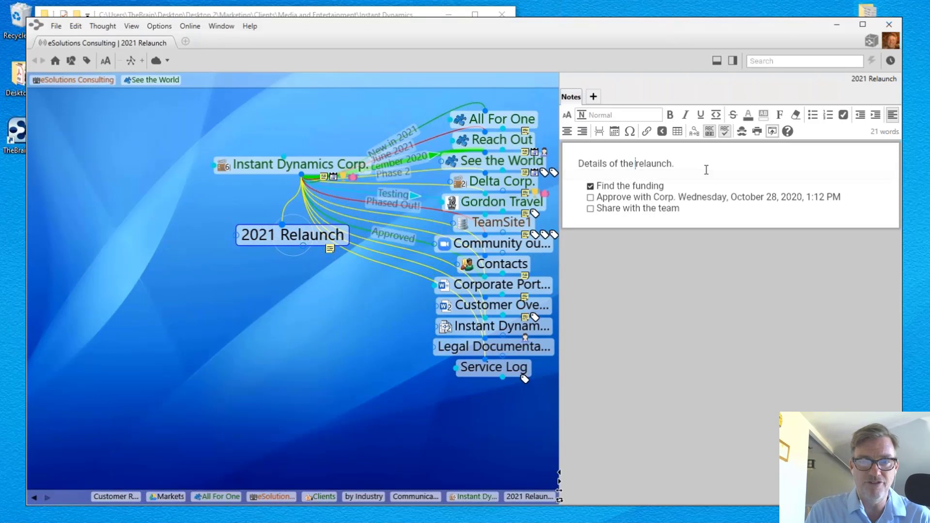
pyautogui.write('**')
pyautogui.press('Right')
pyautogui.press('Right')
pyautogui.press('Right')
pyautogui.press('Right')
pyautogui.press('Right')
pyautogui.press('Right')
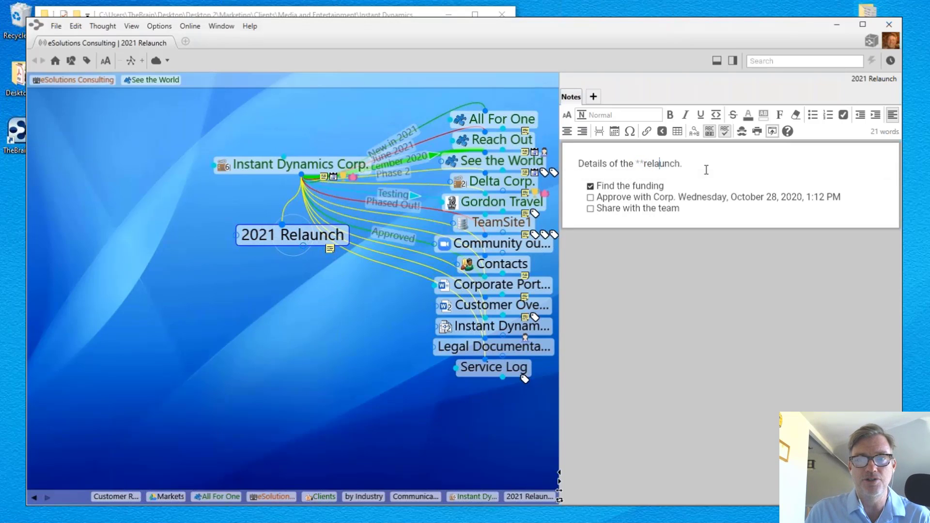
pyautogui.press('Right')
pyautogui.press('Right')
pyautogui.press('Right')
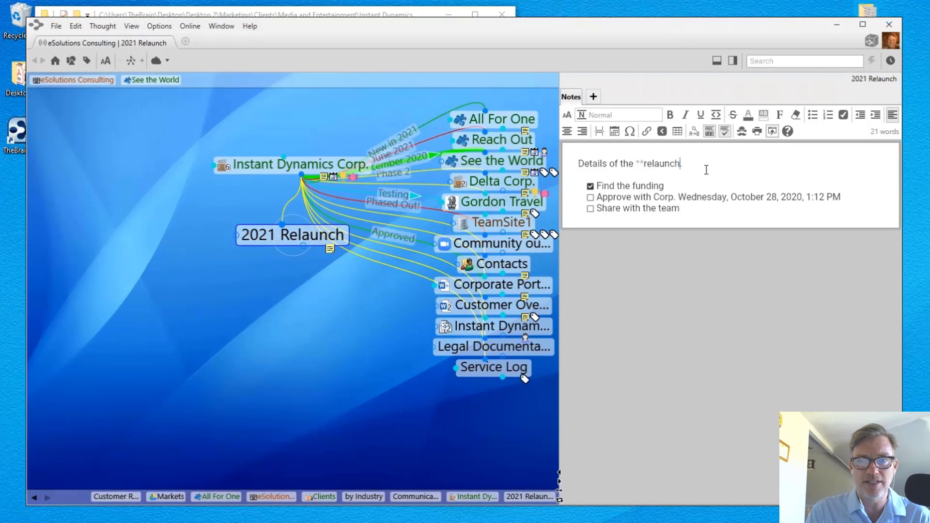
pyautogui.write('**')
pyautogui.press('BackSpace')
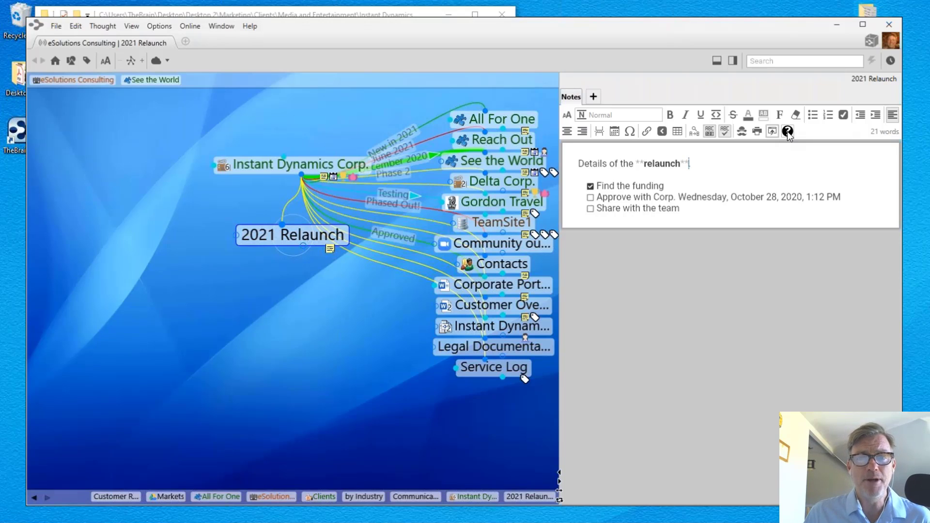
pyautogui.write('.')
pyautogui.click(330, 338)
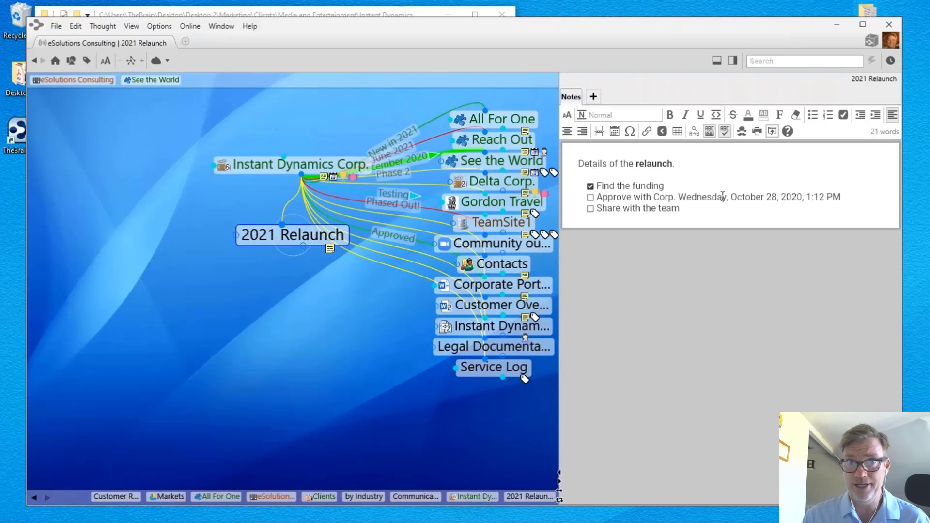
# Export the 2021 Relaunch notes as a PDF to the Desktop under the suggested file name.
pyautogui.click(772, 132)
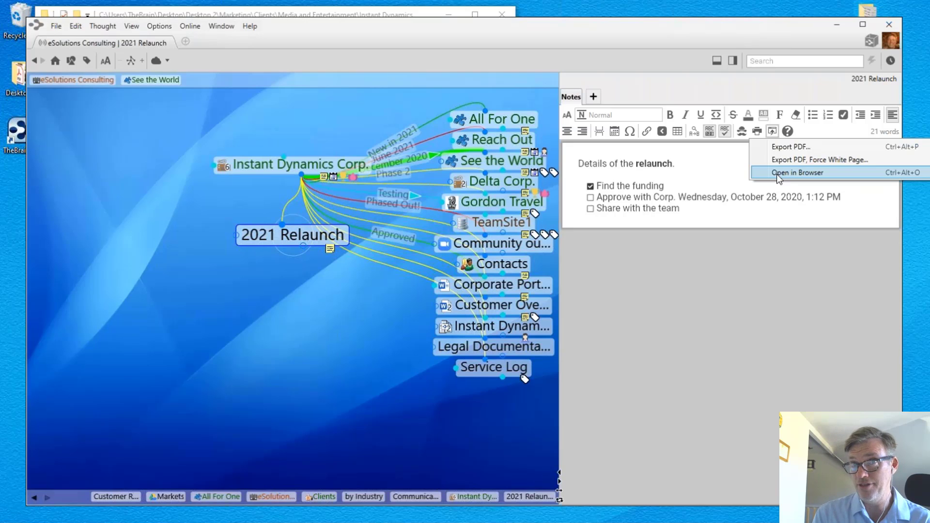
pyautogui.click(785, 147)
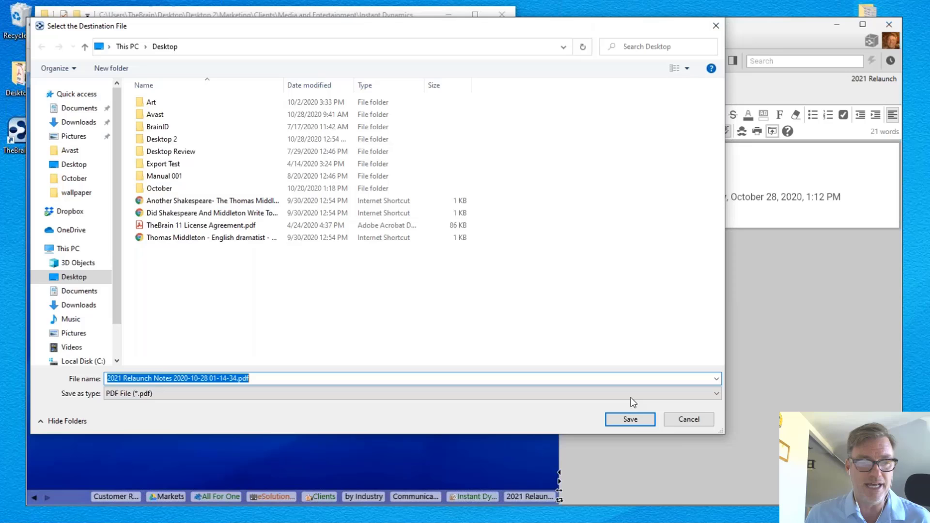
pyautogui.click(631, 420)
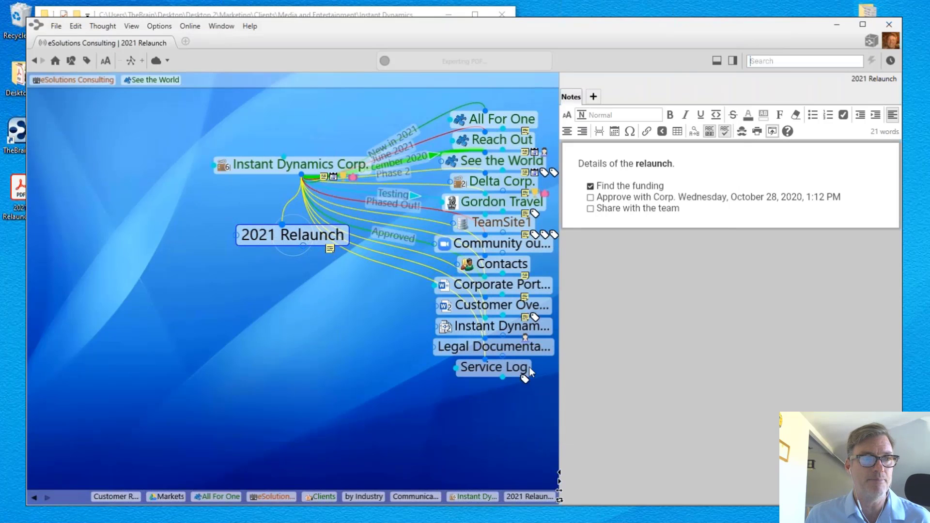
# Open the exported 2021 Relaunch notes PDF from the desktop, review its contents in Adobe Acrobat Reader, and close it.
pyautogui.click(19, 196)
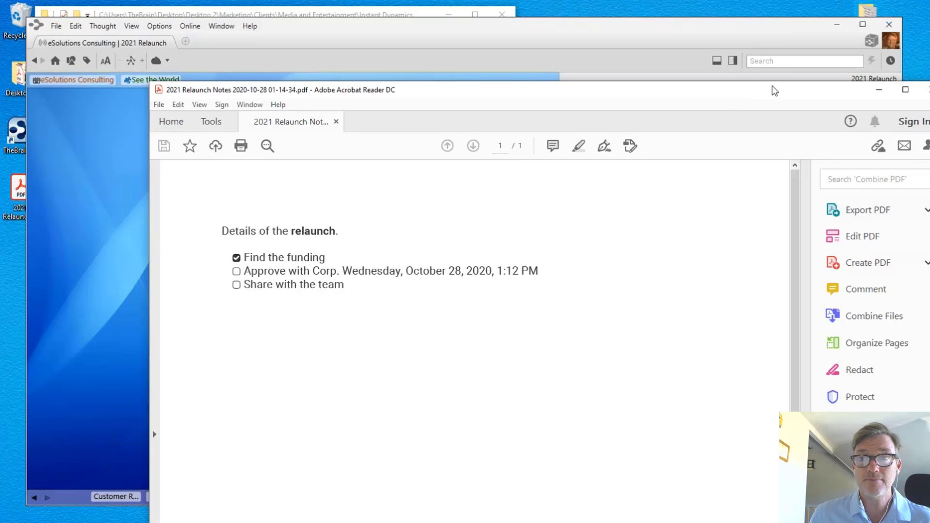
pyautogui.moveTo(712, 95); pyautogui.dragTo(598, 105)
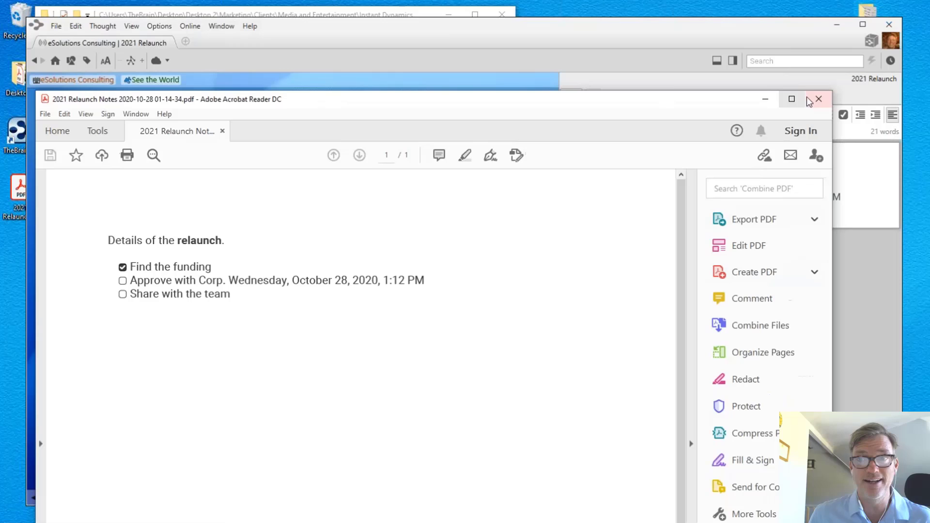
pyautogui.click(819, 99)
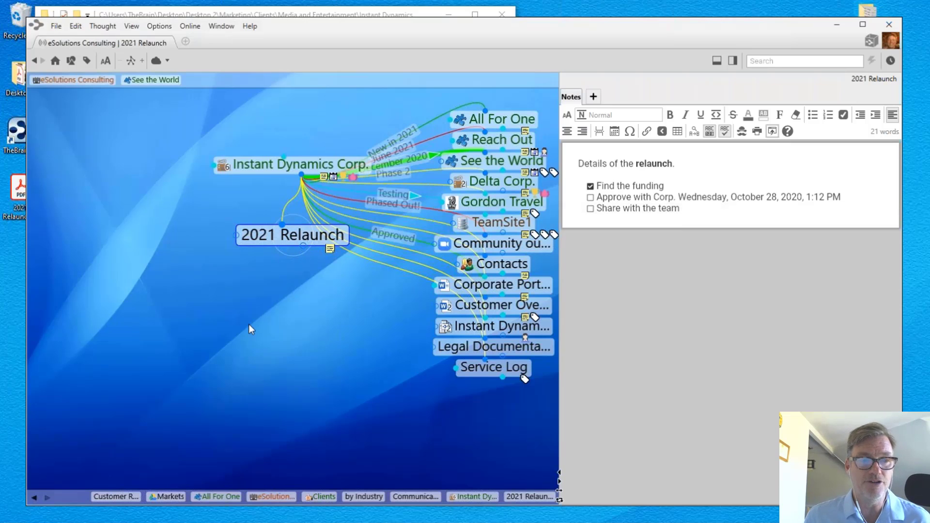
# Create a child thought named "Internal Team Introduction" under 2021 Relaunch.
pyautogui.press('F6')
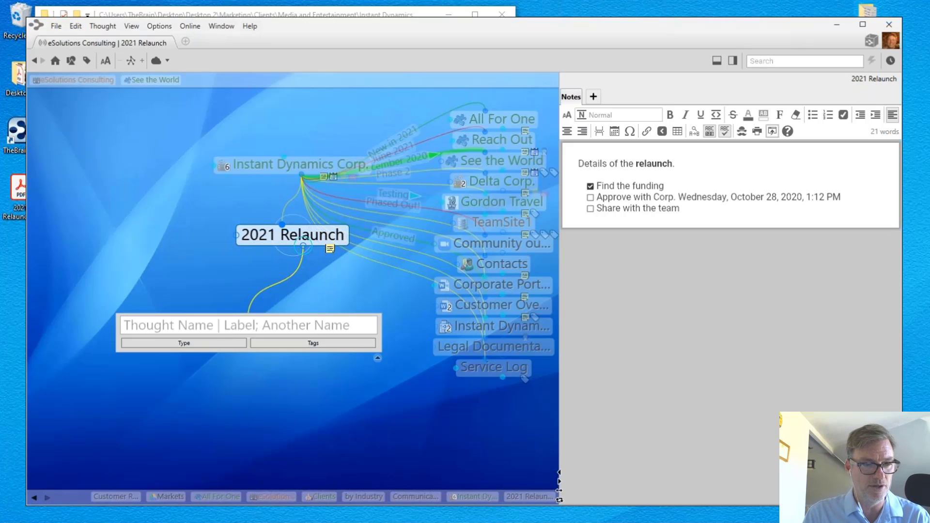
pyautogui.write('Inter')
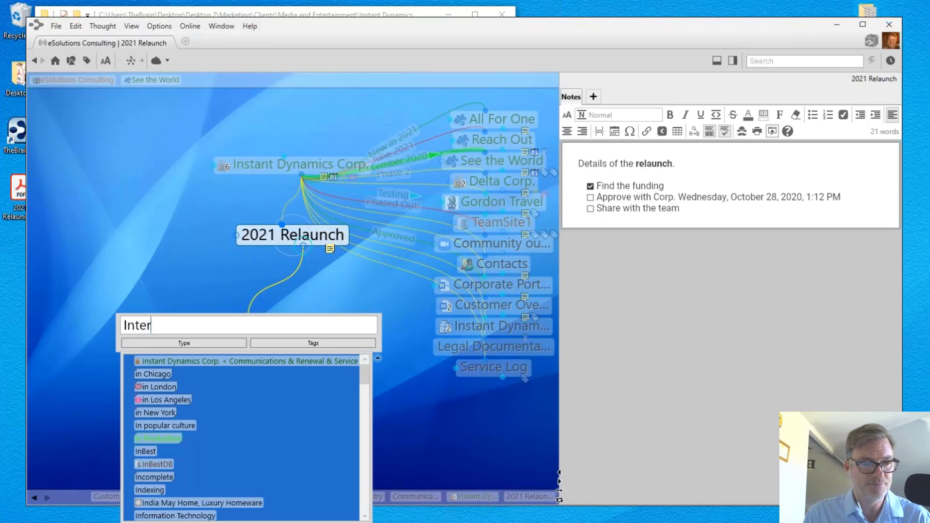
pyautogui.write('al Team')
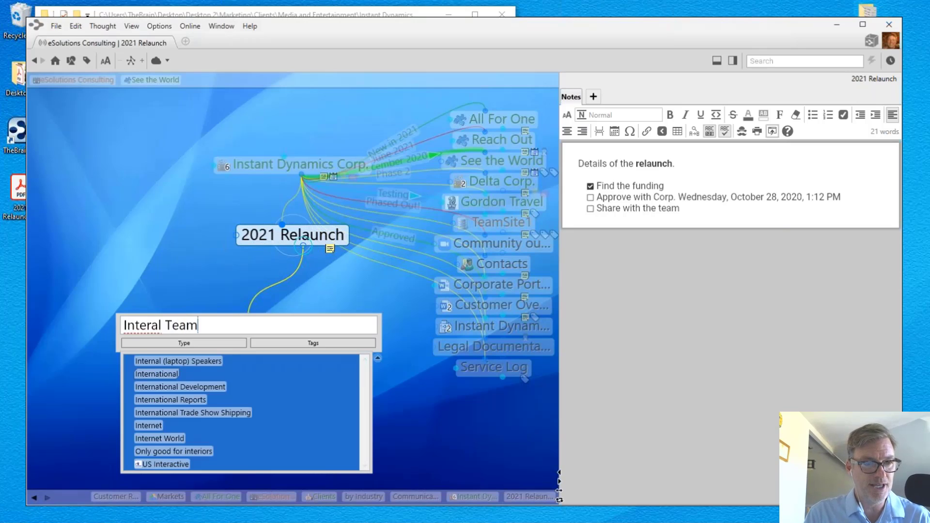
pyautogui.write(' Int')
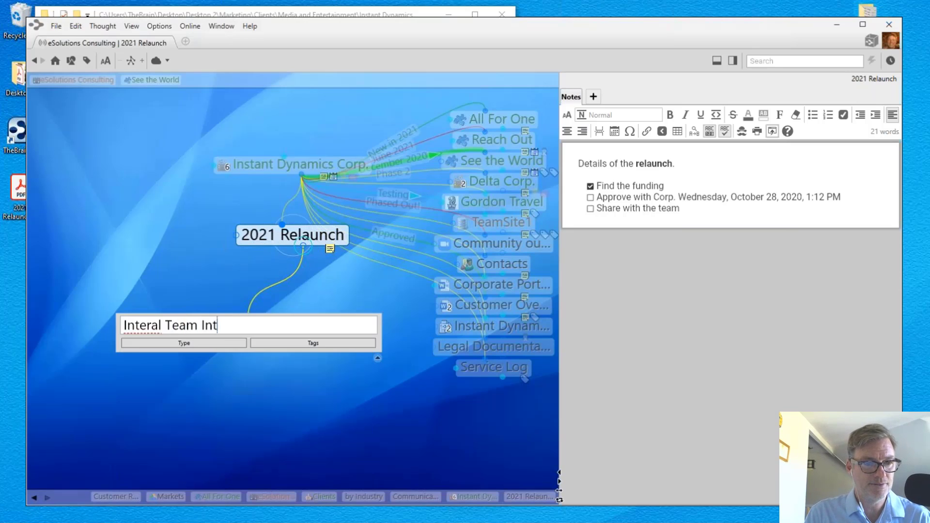
pyautogui.write('roduction')
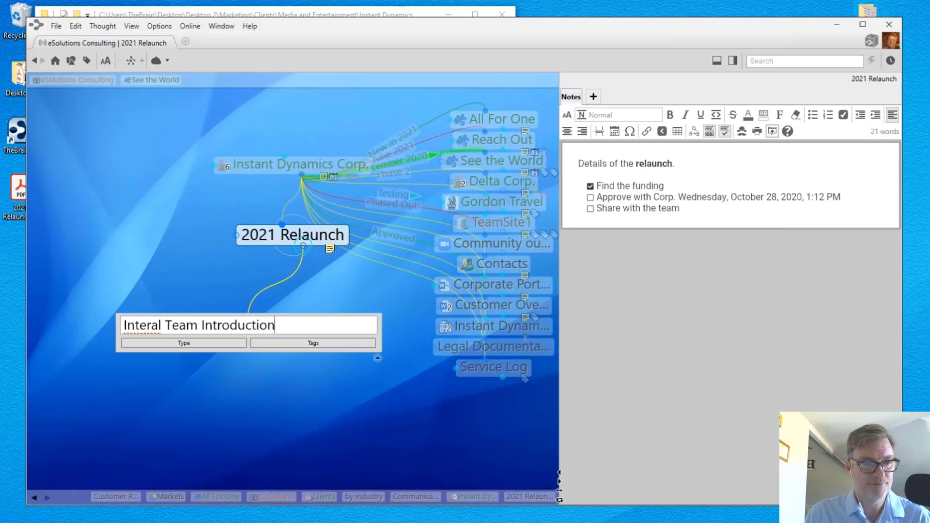
pyautogui.click(151, 325)
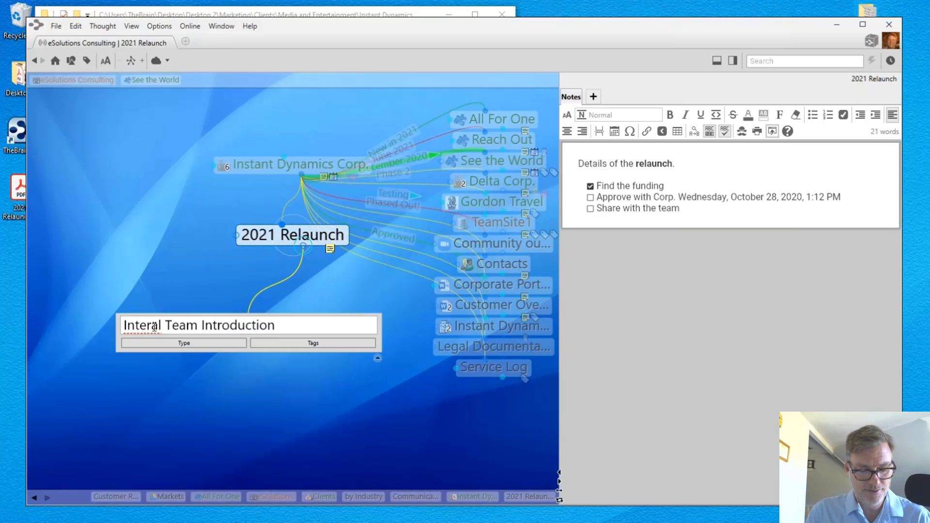
pyautogui.write('n')
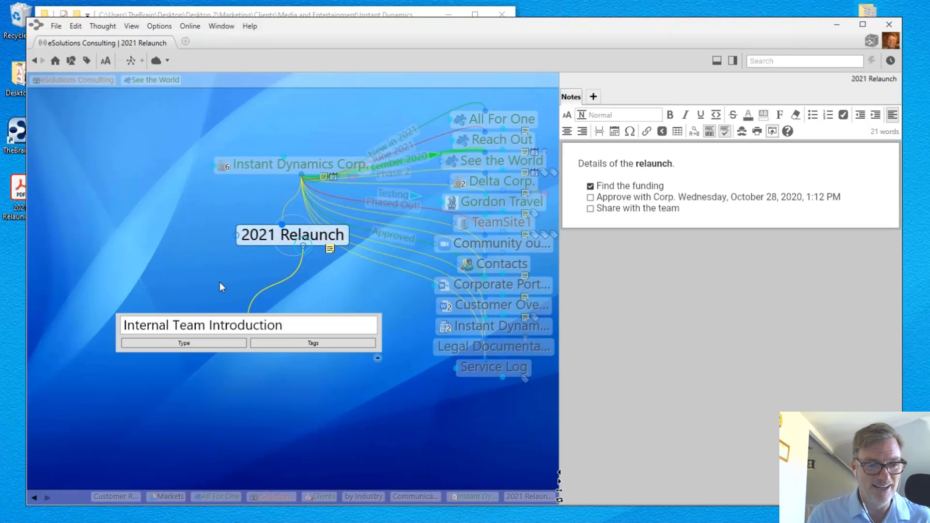
pyautogui.press('Return')
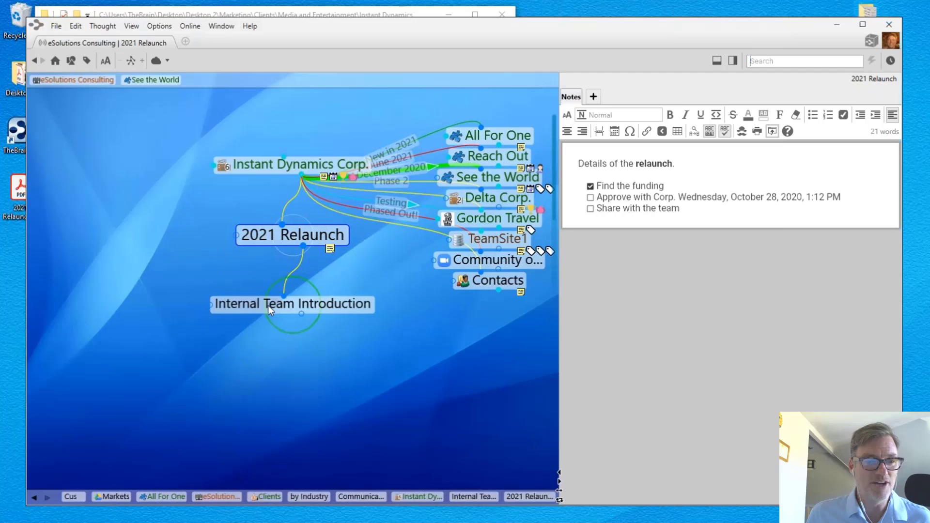
# Make Internal Team Introduction the active thought, view its attachment options, open the user templates folder to review the available files, and close the folder.
pyautogui.click(268, 306)
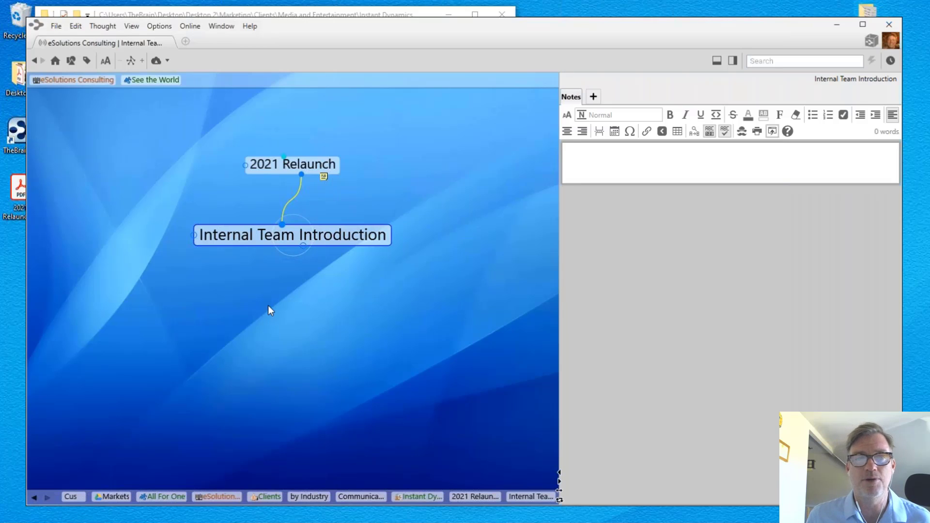
pyautogui.click(594, 97)
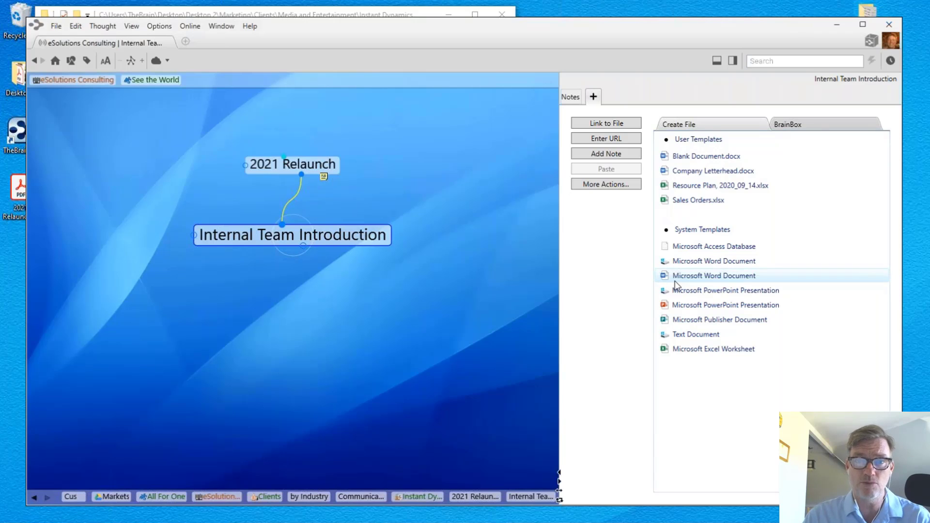
pyautogui.click(617, 185)
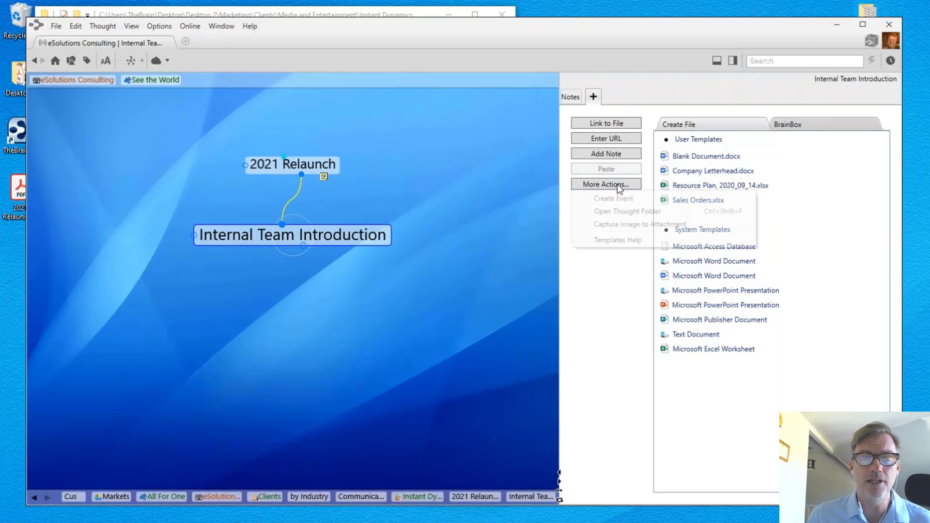
pyautogui.click(615, 240)
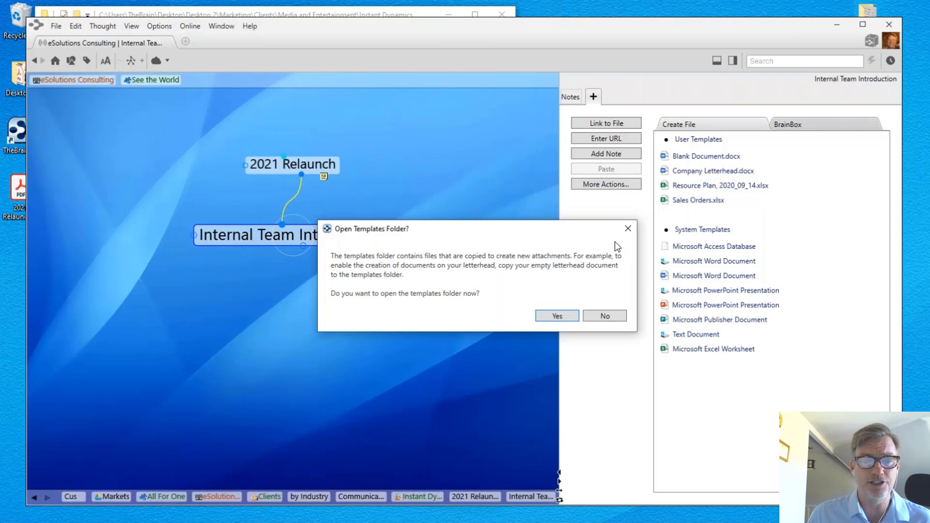
pyautogui.click(557, 316)
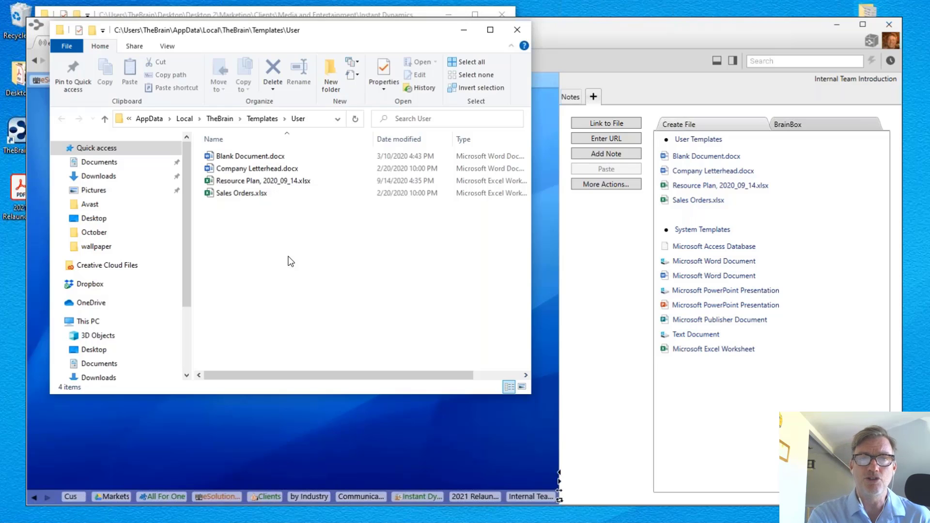
pyautogui.click(516, 28)
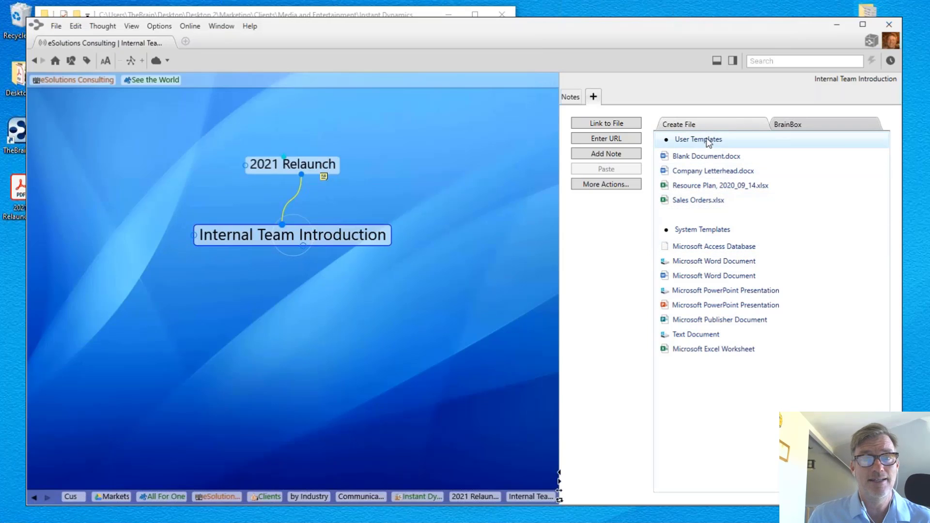
# Attach a Word document based on the Blank Document.docx template, write "Here is my file!" in it, save it, and close it.
pyautogui.click(705, 160)
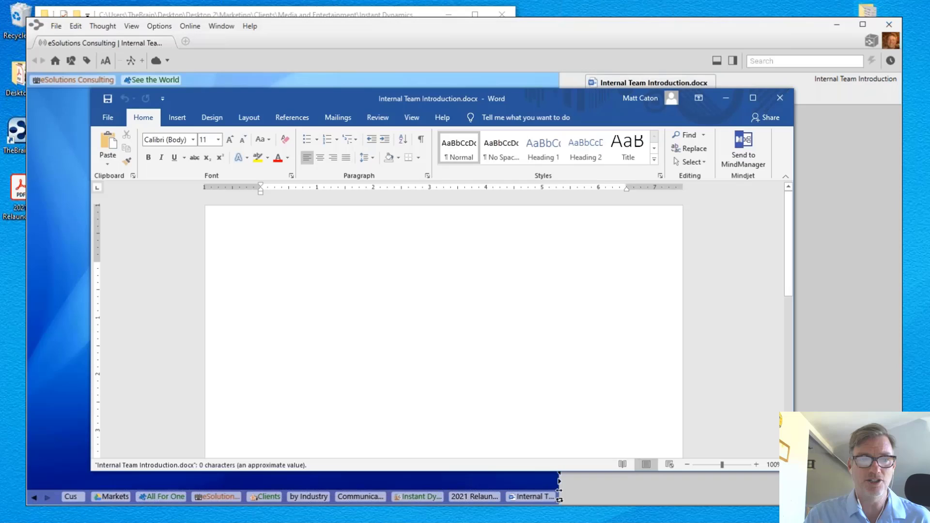
pyautogui.write('Here ')
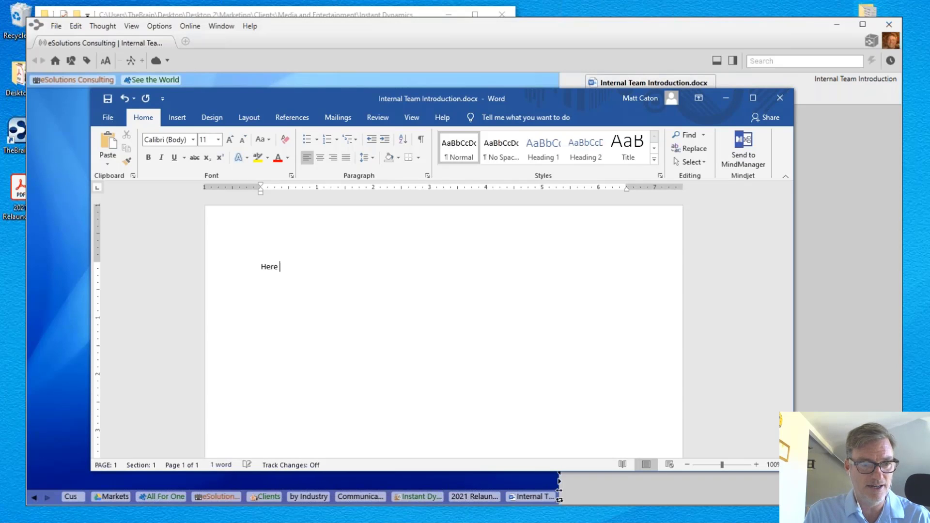
pyautogui.write('is my file!')
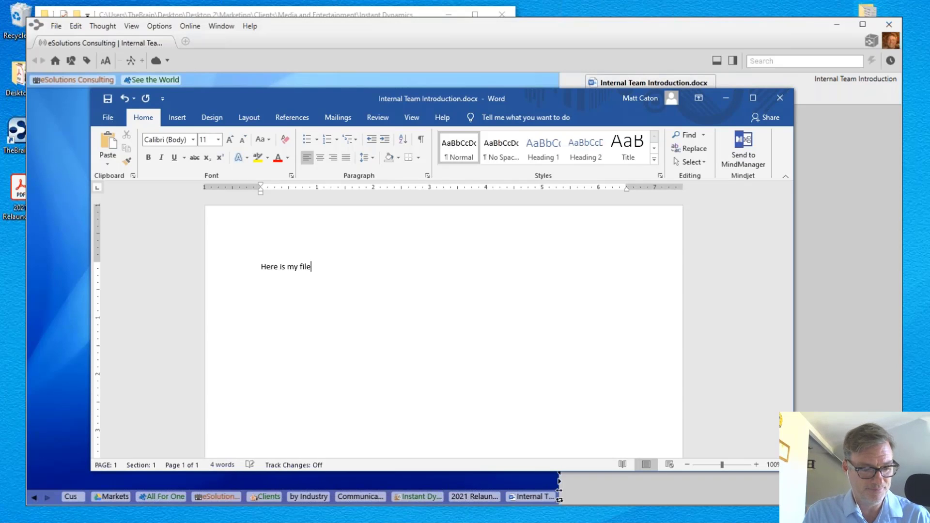
pyautogui.click(108, 98)
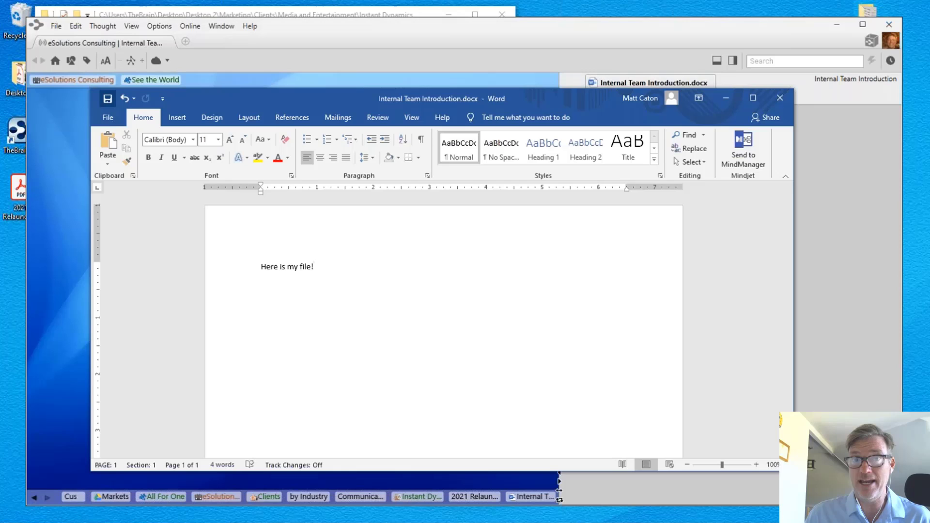
pyautogui.click(781, 99)
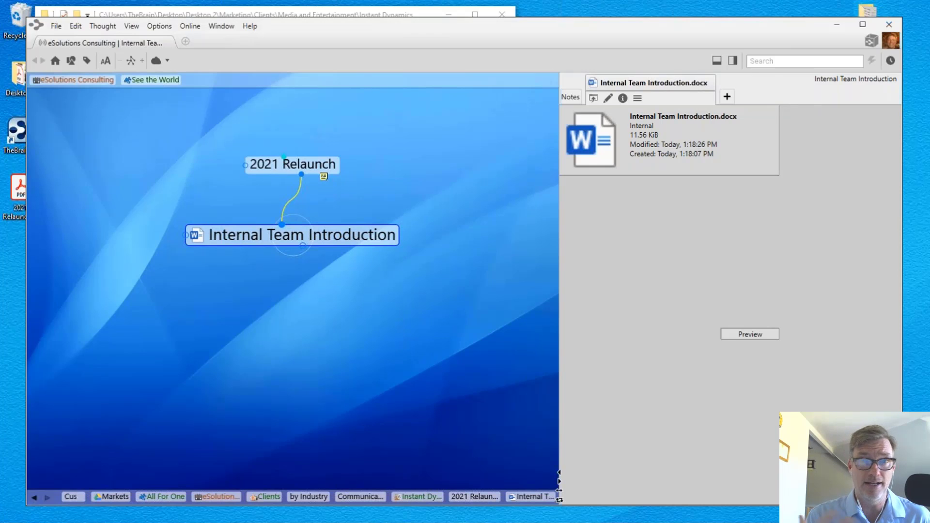
# Reopen the attached Internal Team Introduction.docx in Word to check its text, close it, and display the options for adding another attachment.
pyautogui.click(593, 97)
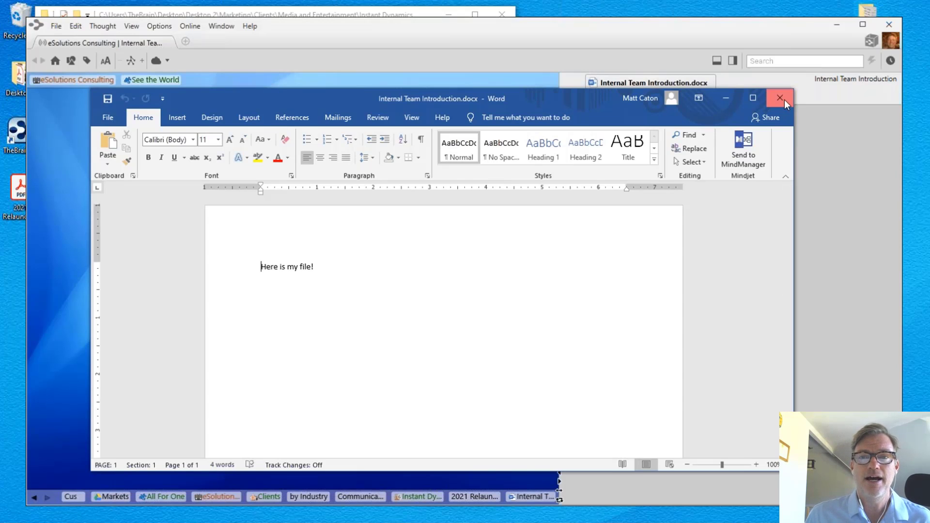
pyautogui.click(782, 100)
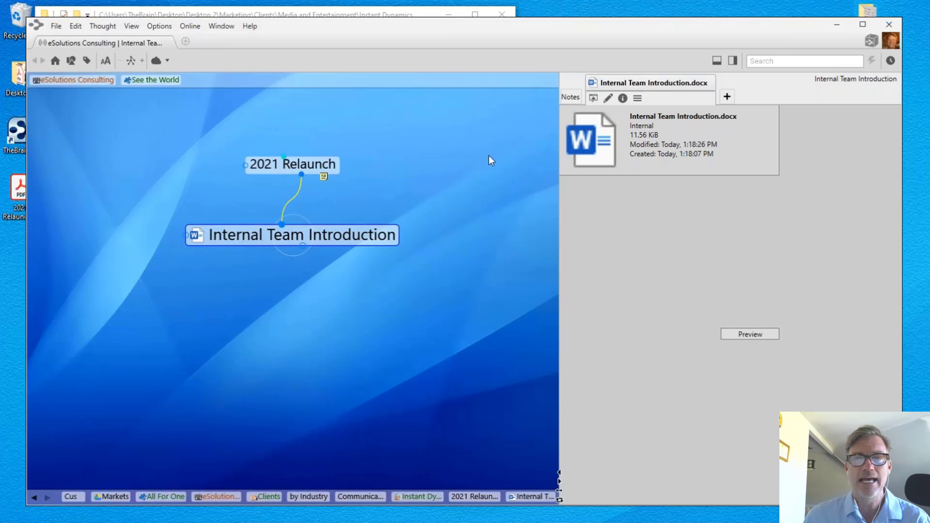
pyautogui.click(727, 97)
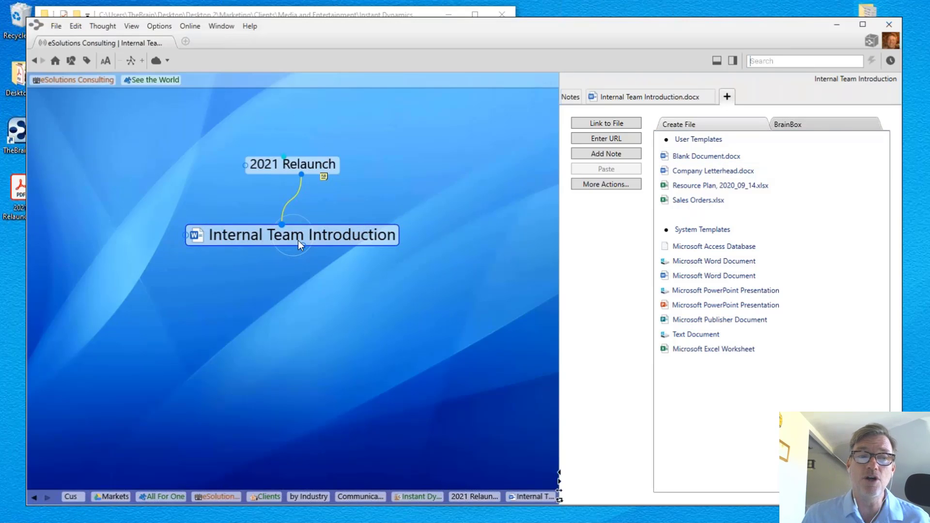
# Duplicate the Internal Team Introduction thought together with its Word attachment.
pyautogui.click(298, 241)
pyautogui.rightClick(299, 237)
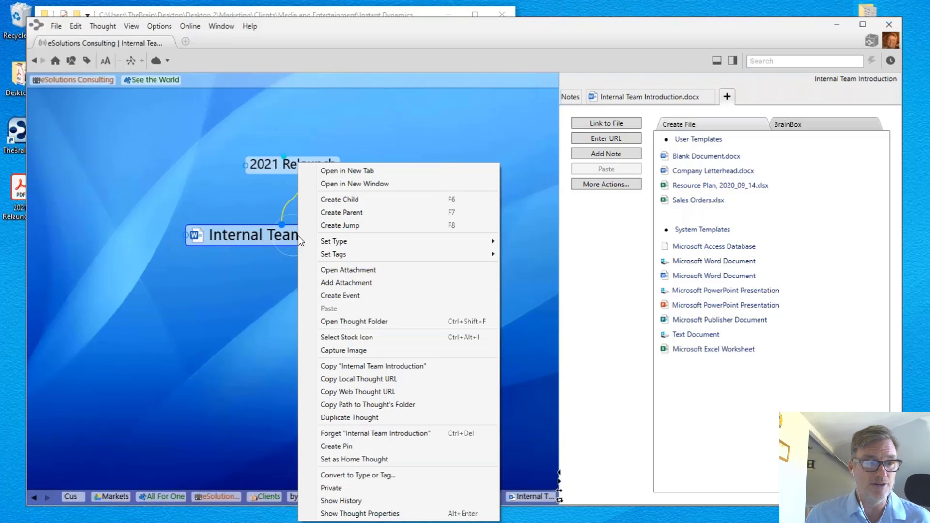
pyautogui.click(356, 419)
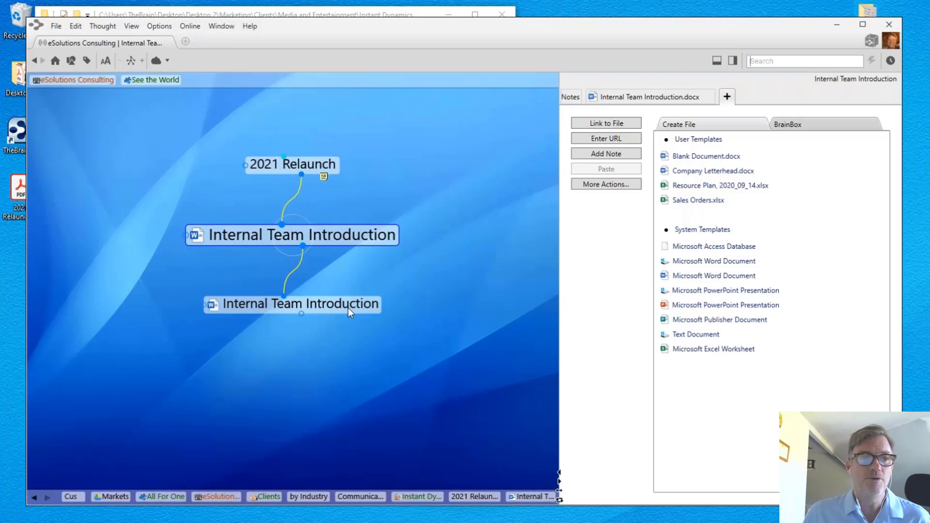
# Rename the duplicated child thought "Internal Team Introduction Phase 2" and decline renaming the related thought.
pyautogui.click(347, 305)
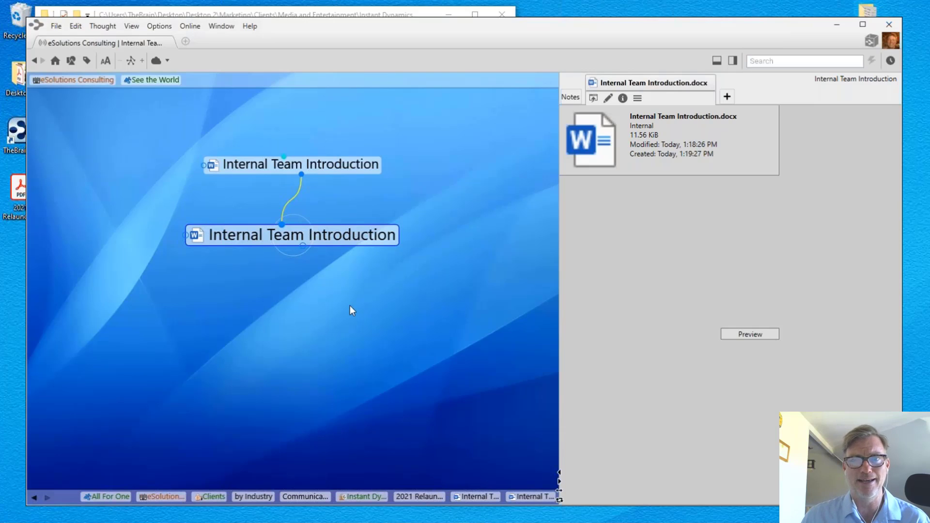
pyautogui.click(300, 234)
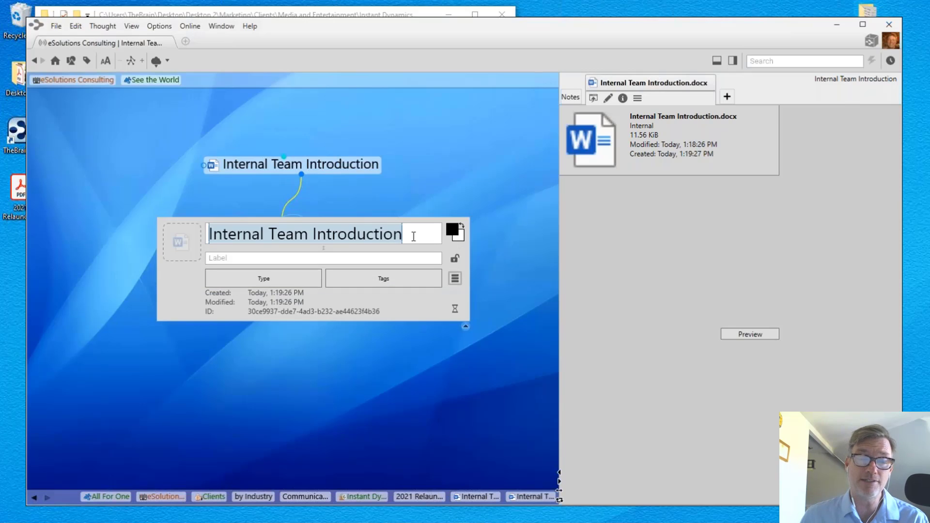
pyautogui.click(413, 236)
pyautogui.write('Ph')
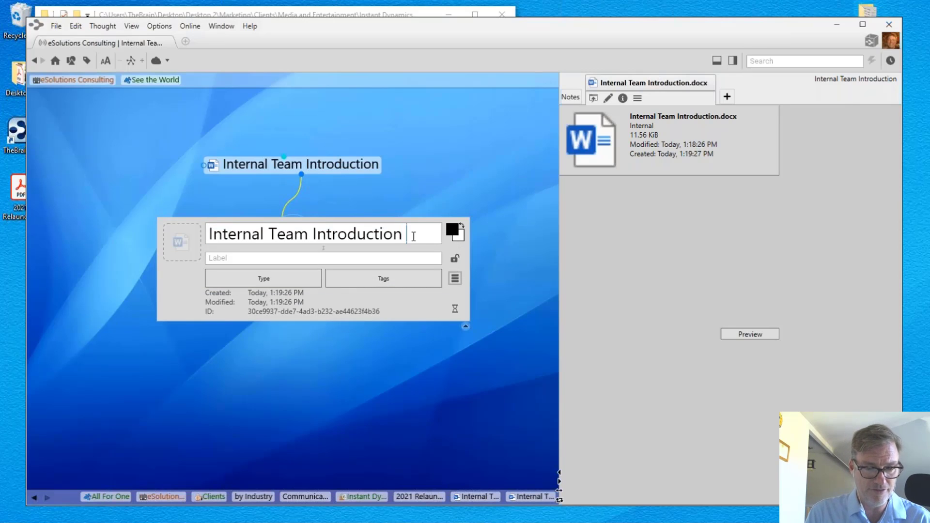
pyautogui.write('ase 2')
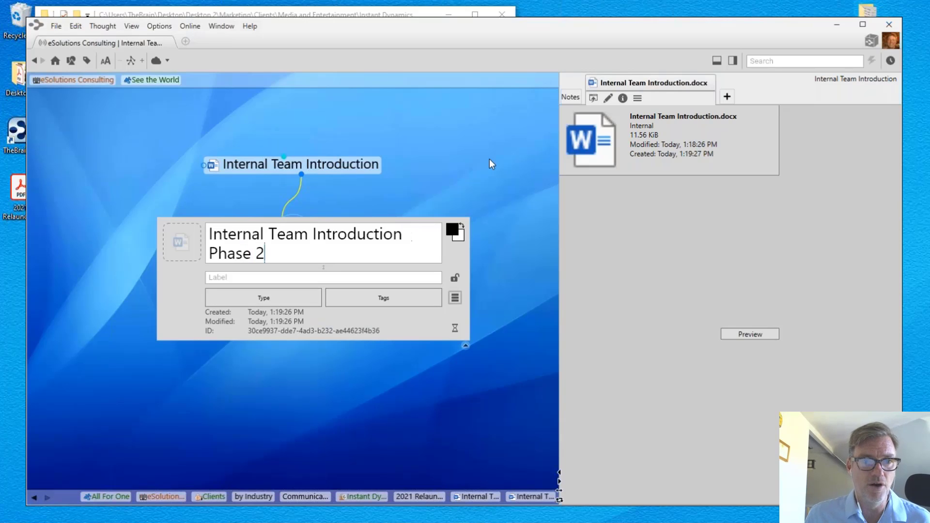
pyautogui.press('Escape')
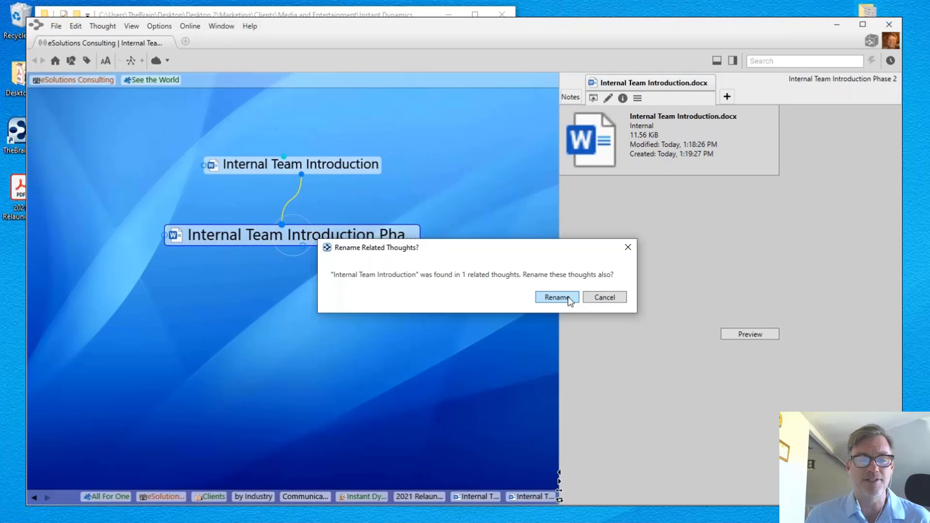
pyautogui.click(604, 297)
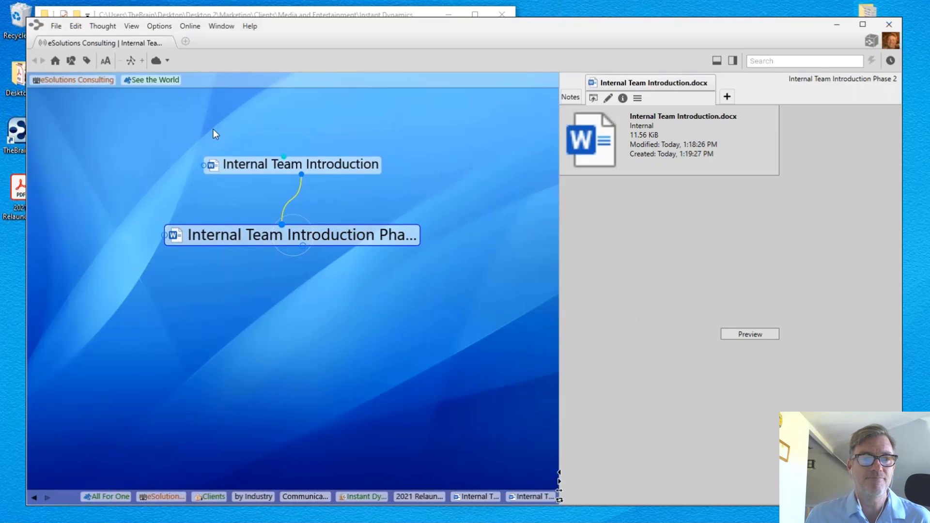
# Navigate up from the Phase 2 thought through Internal Team Introduction and 2021 Relaunch to Instant Dynamics Corp.
pyautogui.click(289, 170)
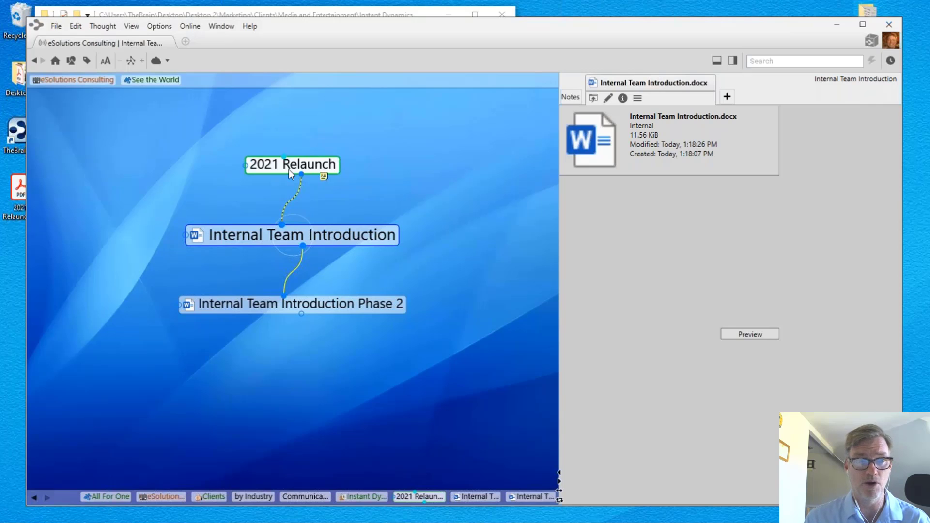
pyautogui.click(341, 240)
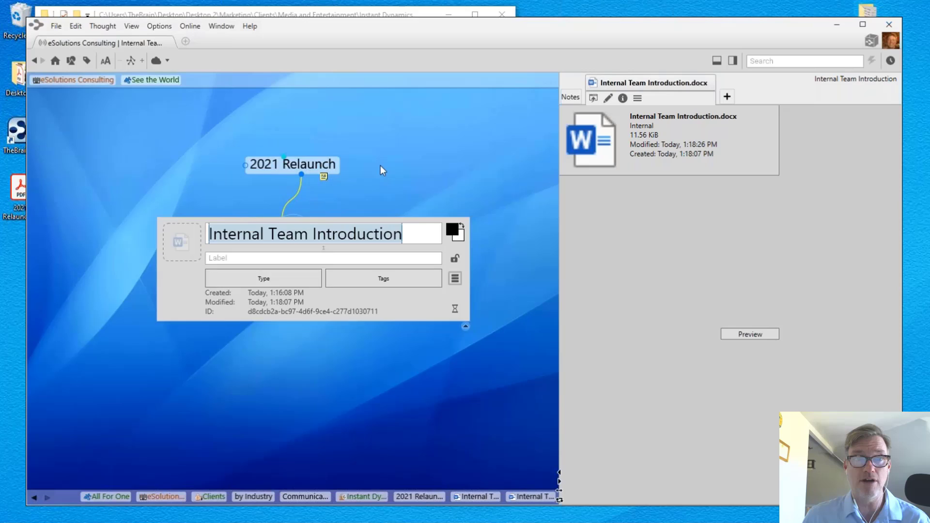
pyautogui.click(323, 165)
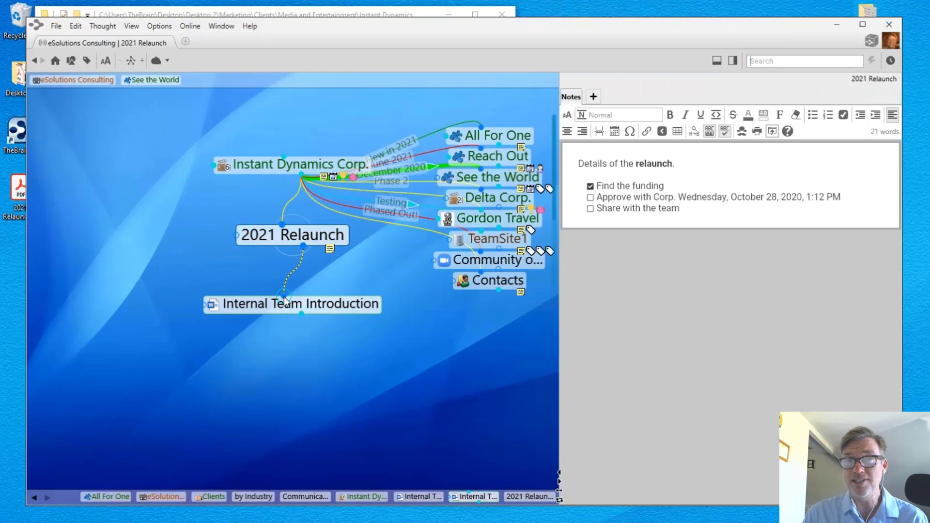
pyautogui.click(292, 166)
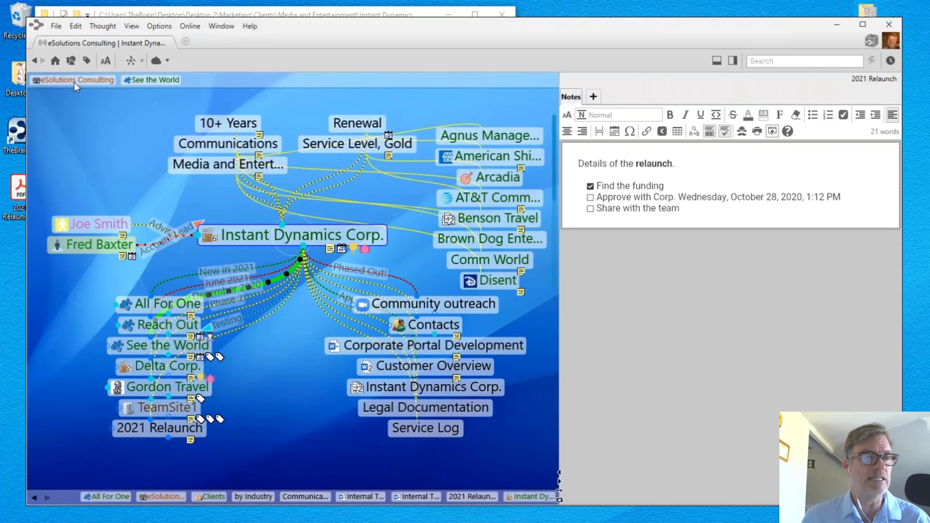
# Go through eSolutions Consulting and Marketing to Marketing Budget and create a child thought named "2021 Marketing Budget Meeting" there.
pyautogui.click(75, 83)
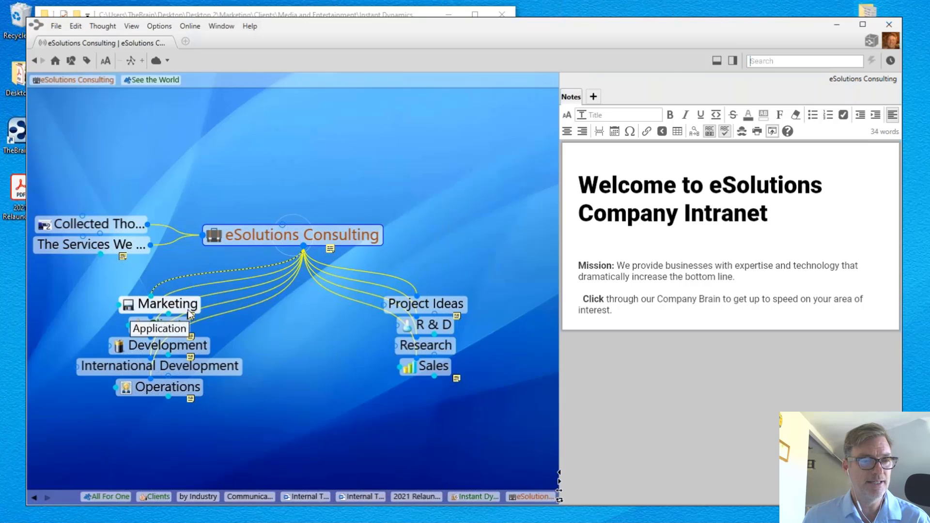
pyautogui.click(188, 309)
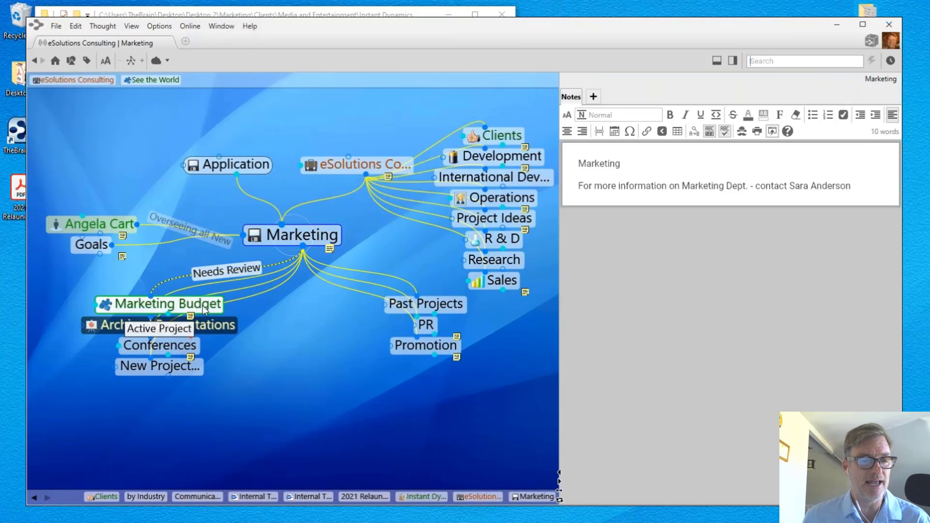
pyautogui.click(204, 310)
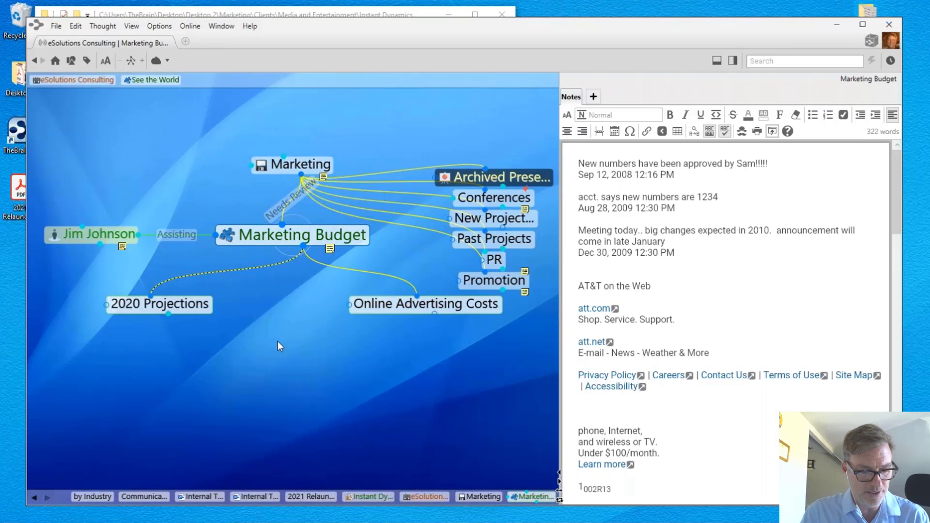
pyautogui.hotkey('alt', 'c')
pyautogui.write('2021')
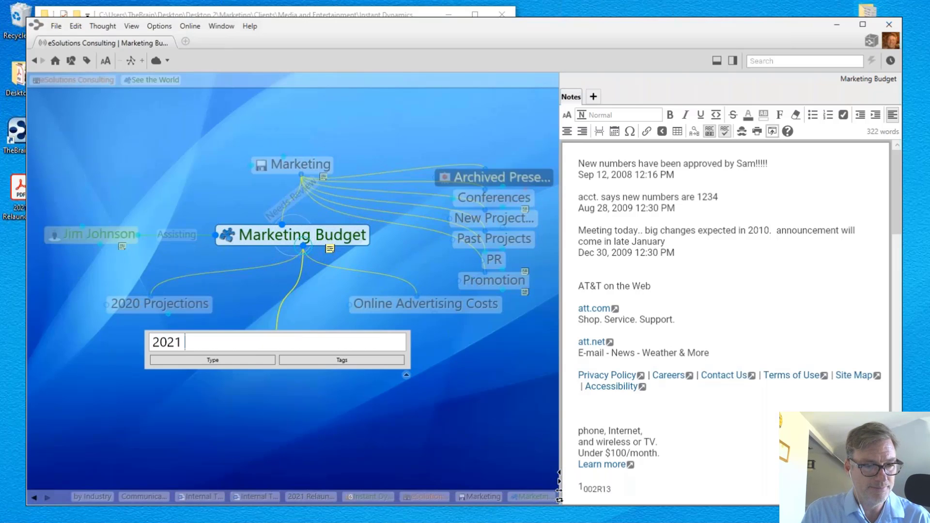
pyautogui.write(' Marketing ')
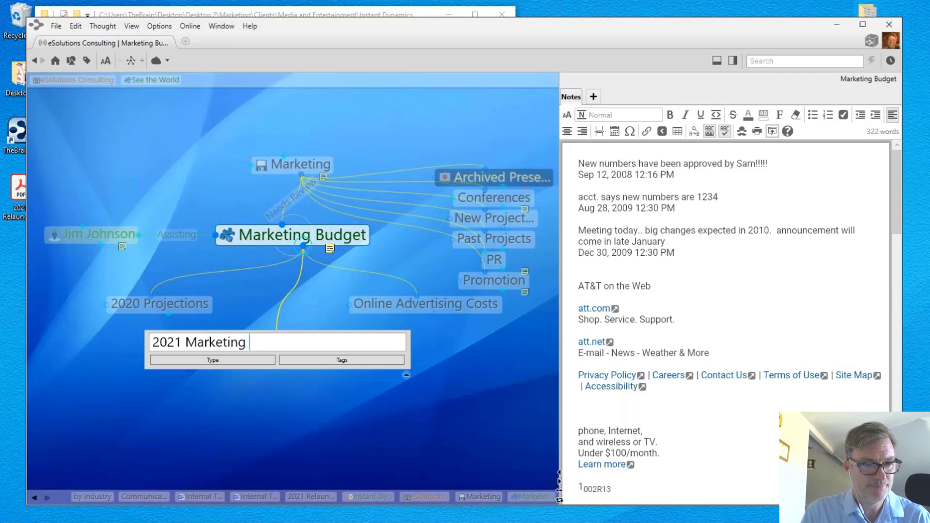
pyautogui.write('Budget Meeting')
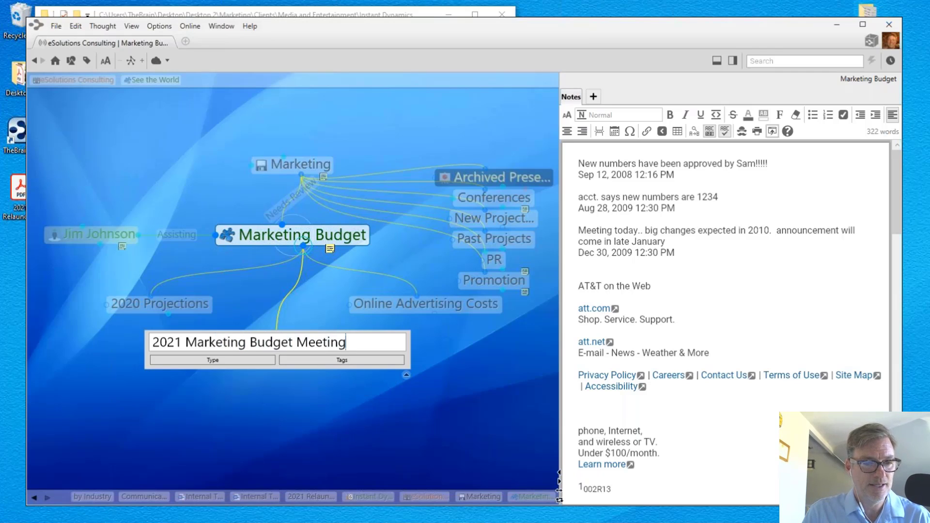
pyautogui.press('Return')
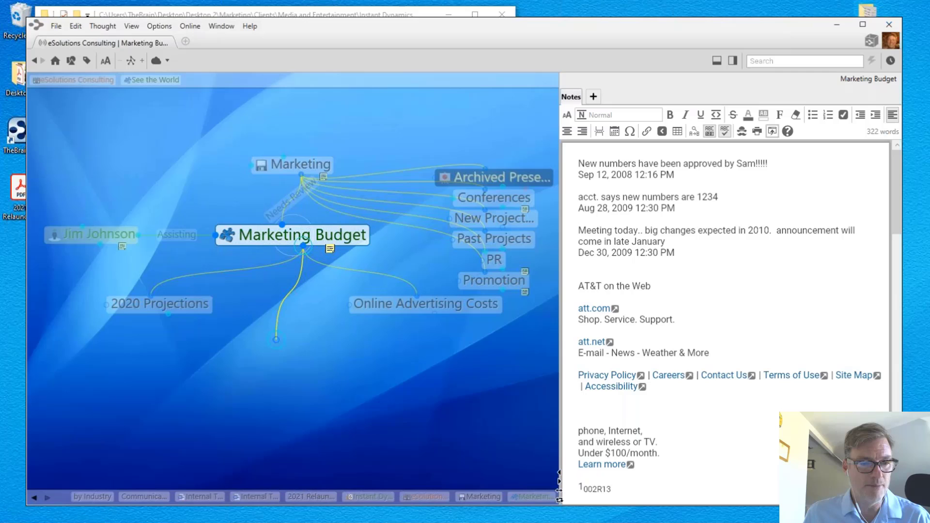
# Activate the 2021 Marketing Budget Meeting thought and link the existing 2021 Relaunch thought as its child.
pyautogui.click(243, 324)
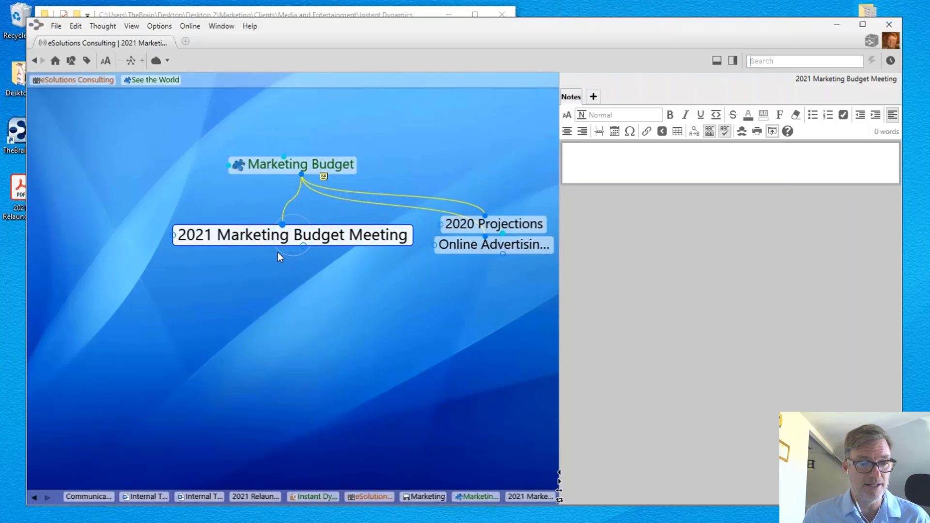
pyautogui.moveTo(307, 248); pyautogui.dragTo(311, 295)
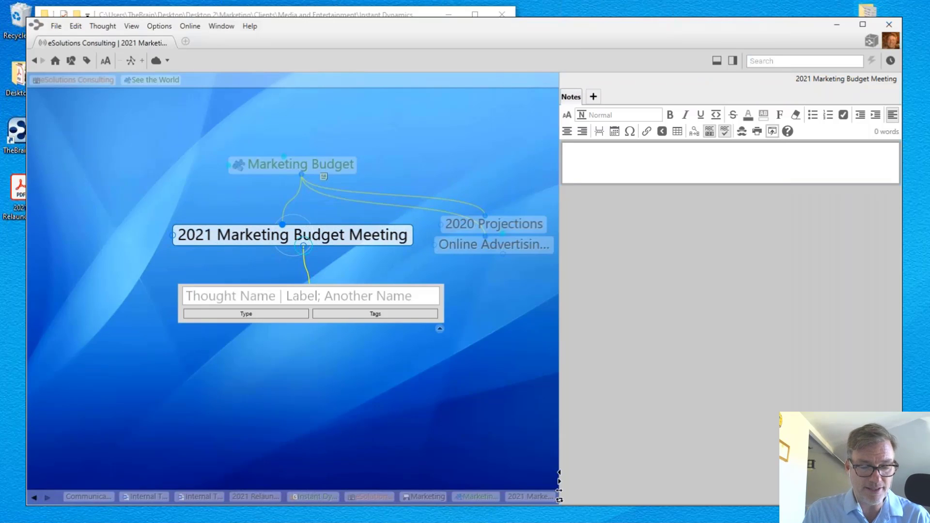
pyautogui.write('2021 ')
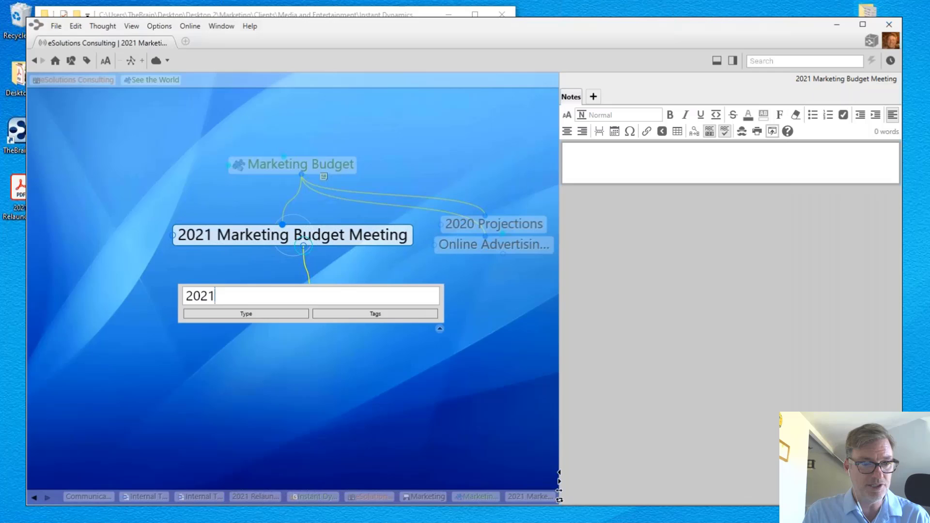
pyautogui.write('R')
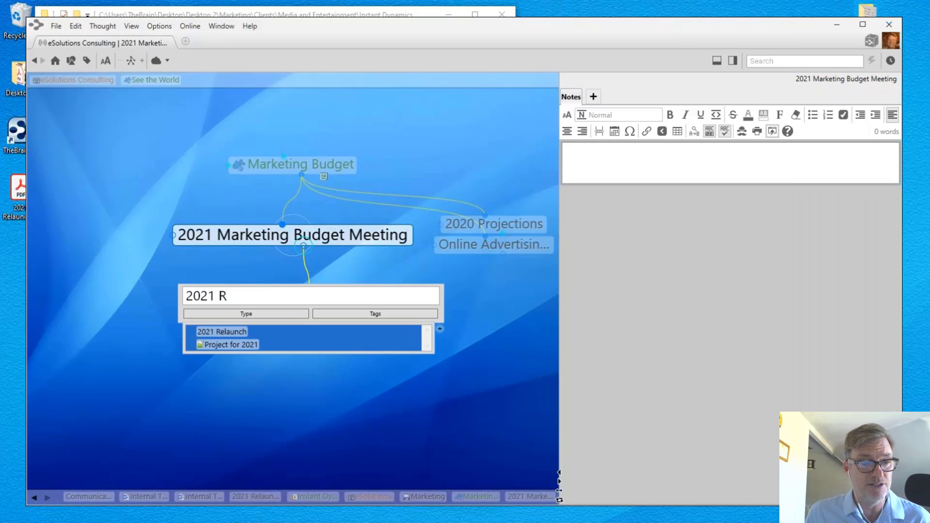
pyautogui.click(221, 332)
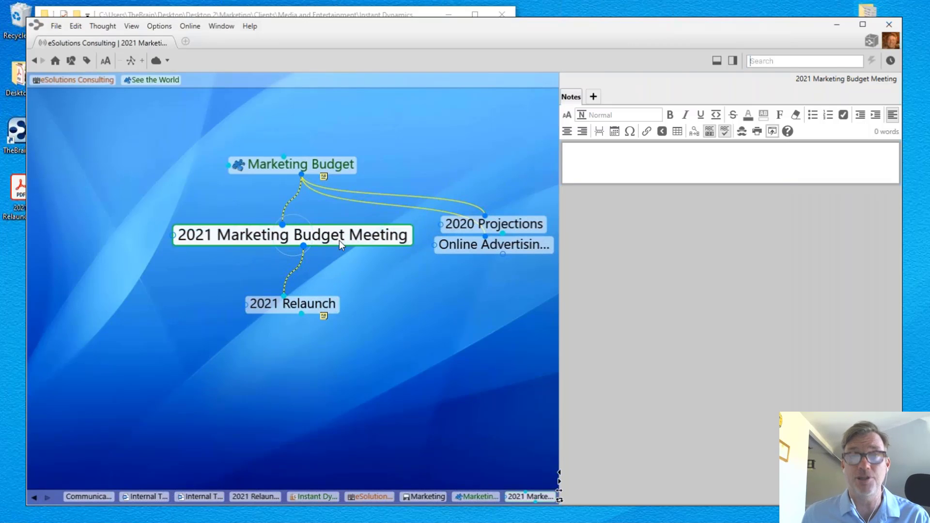
# Go to 2021 Relaunch, view its Internal Team Introduction child, and return to 2021 Relaunch.
pyautogui.click(320, 301)
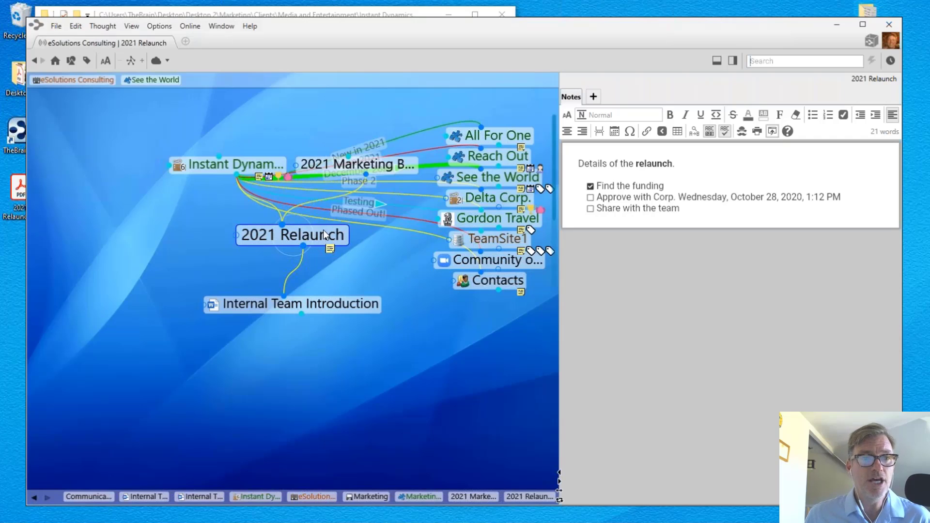
pyautogui.click(308, 309)
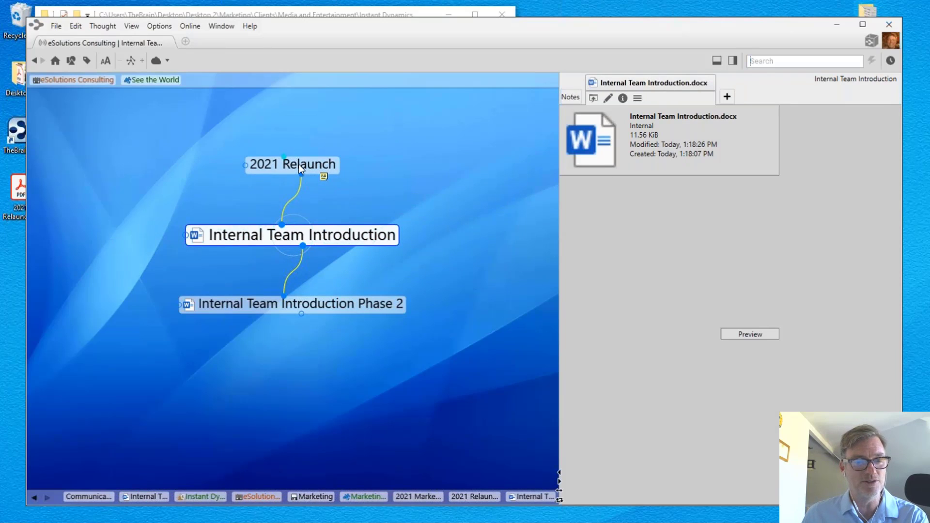
pyautogui.click(298, 164)
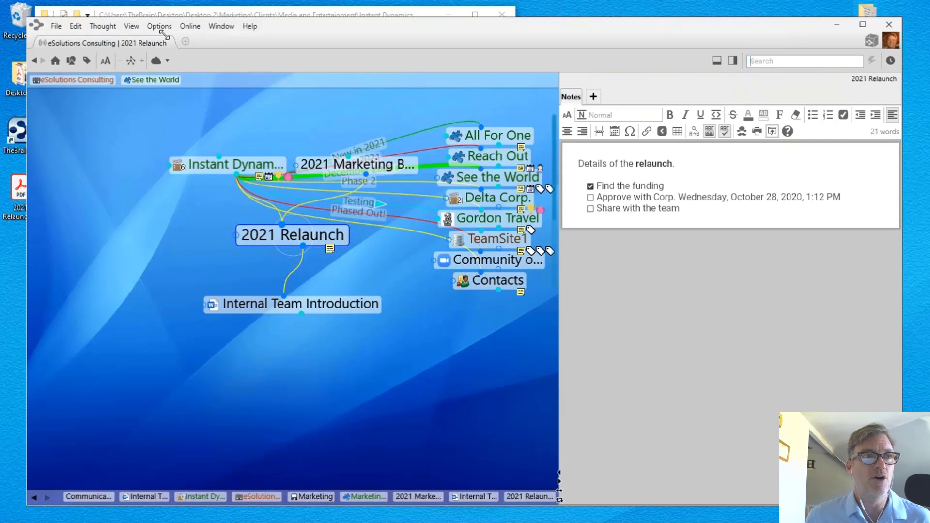
# Shrink TheBrain's window to uncover File Explorer, and go up from the Reach Out folder to the Marketing folder.
pyautogui.moveTo(271, 36); pyautogui.dragTo(272, 37)
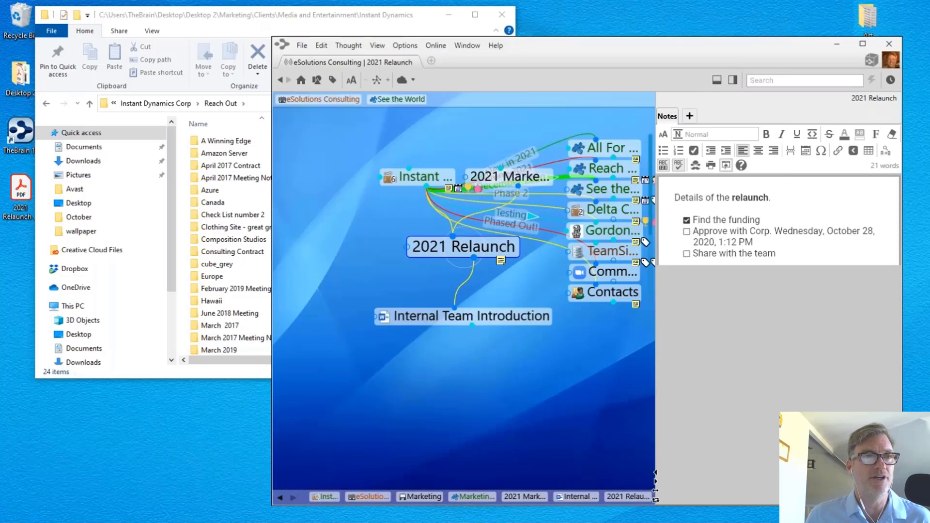
pyautogui.click(145, 104)
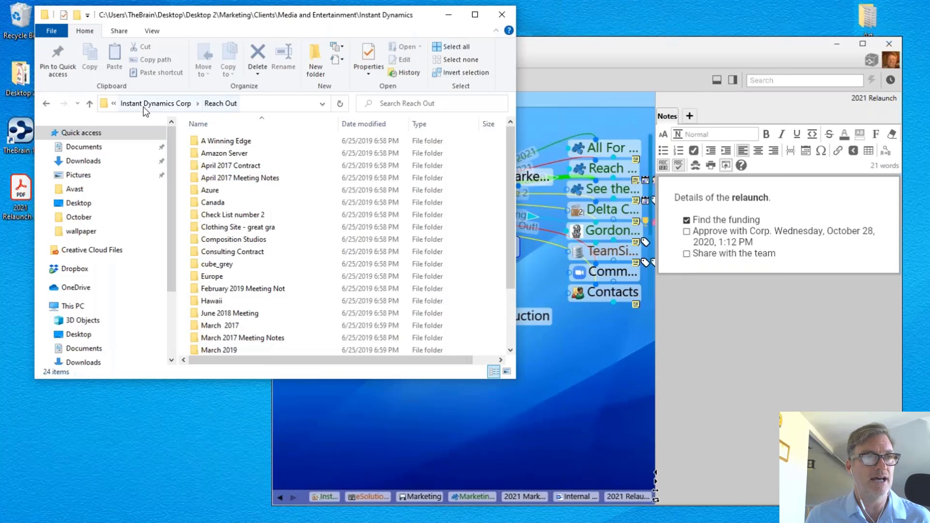
pyautogui.click(139, 103)
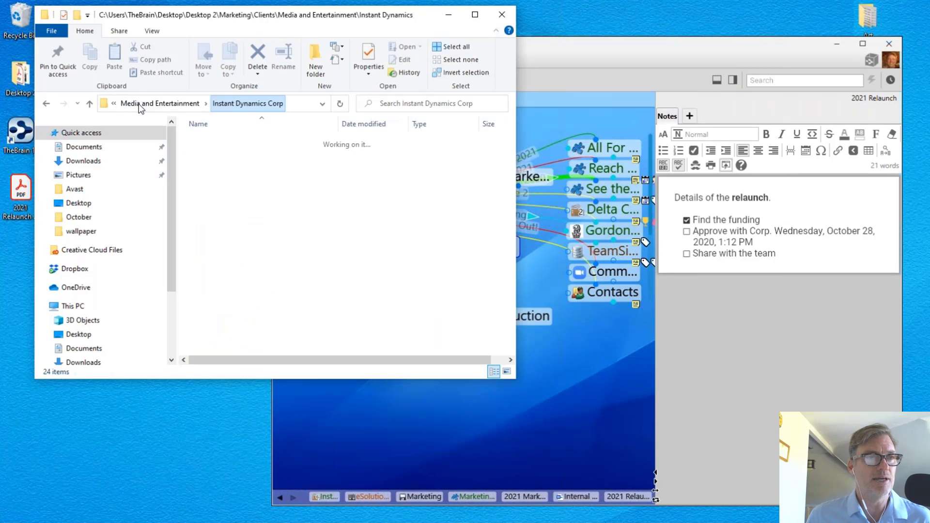
pyautogui.click(138, 104)
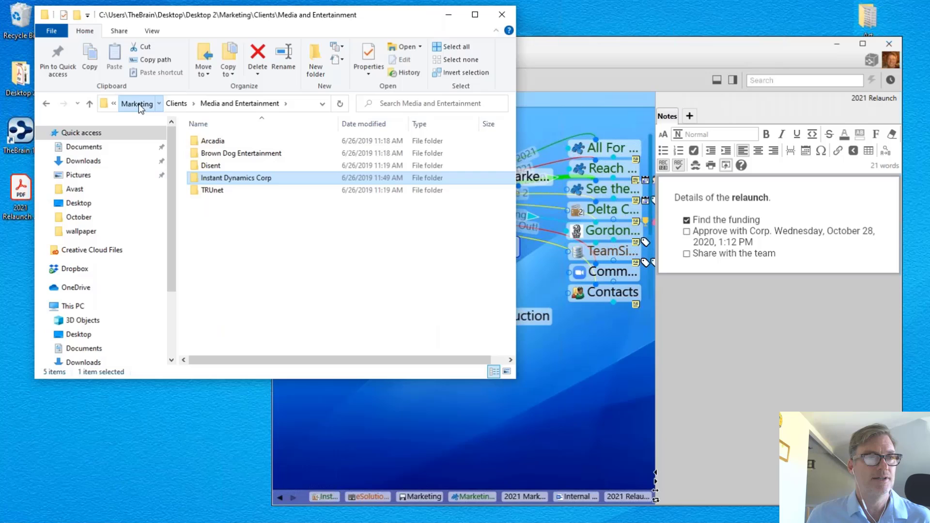
pyautogui.click(139, 104)
pyautogui.scroll(-2, 275, 243)
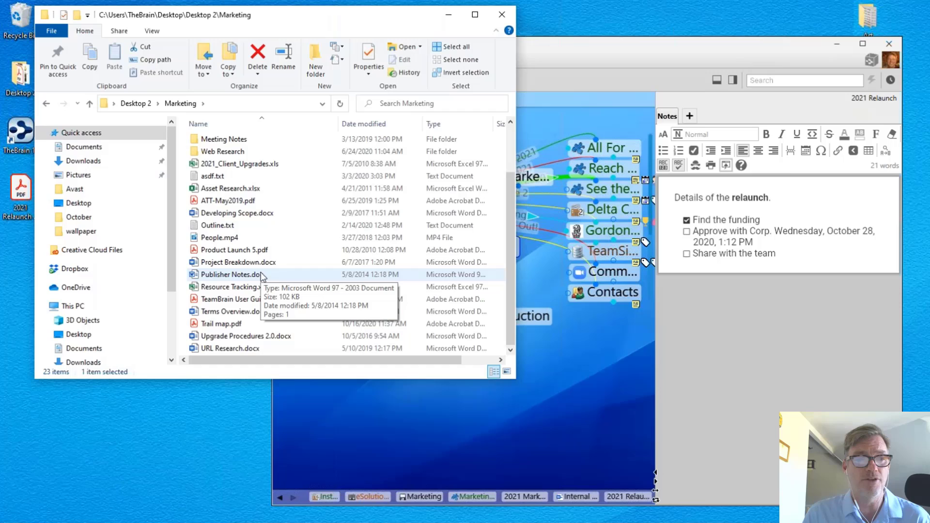
# Copy Project Breakdown.docx from the Marketing folder into the brain as a child thought of 2021 Relaunch.
pyautogui.click(218, 263)
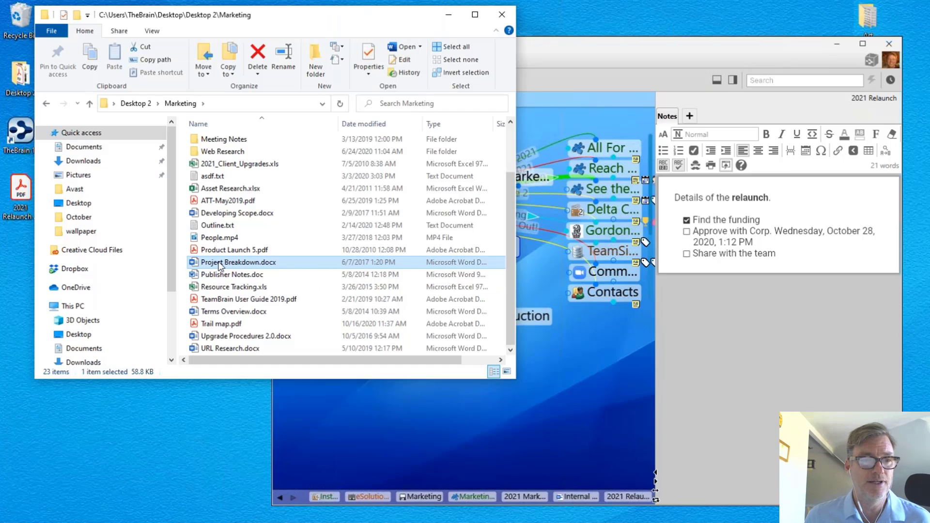
pyautogui.moveTo(219, 266); pyautogui.dragTo(568, 385)
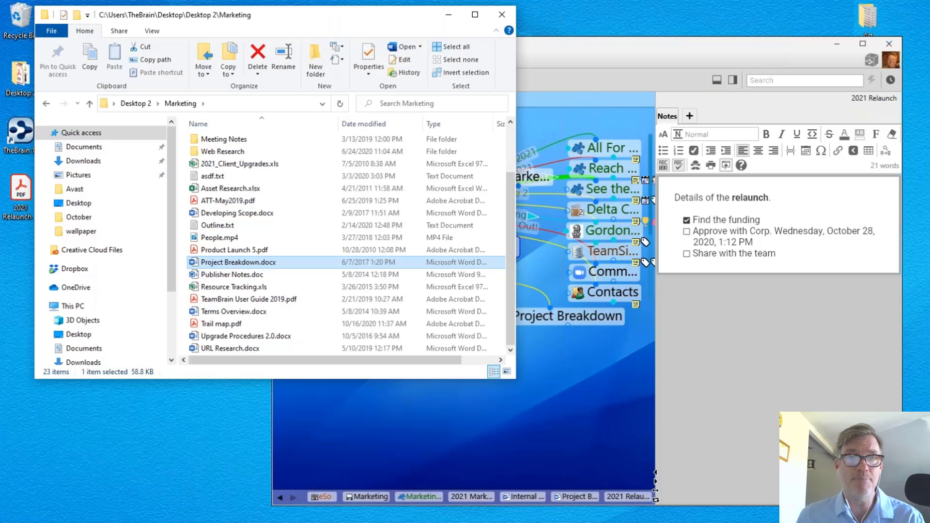
pyautogui.click(300, 388)
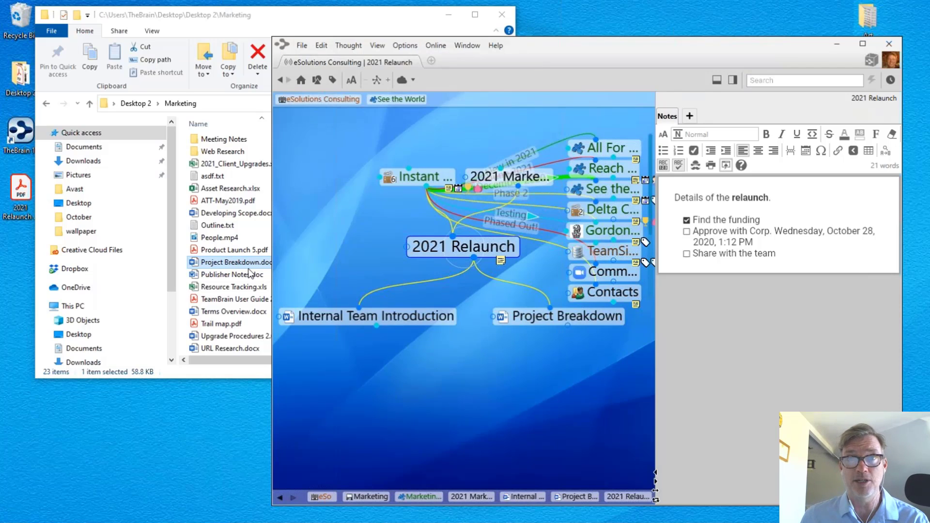
# Add Publisher Notes.doc under Project Breakdown as a link to the external file, and activate the new thought.
pyautogui.click(553, 320)
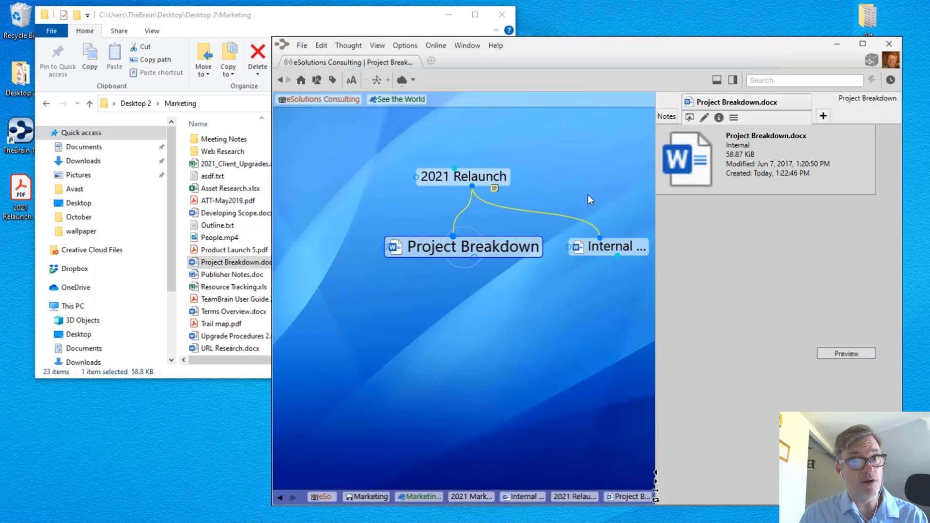
pyautogui.click(231, 274)
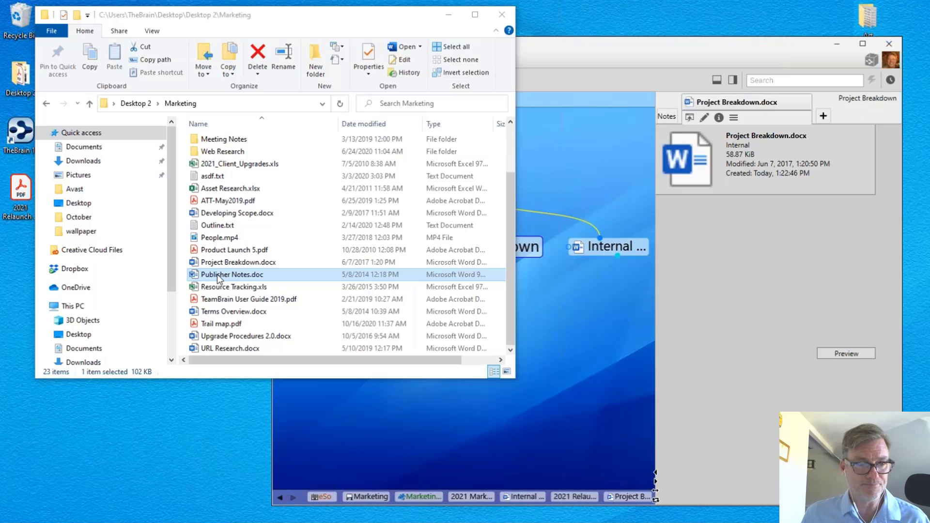
pyautogui.moveTo(217, 274); pyautogui.dragTo(576, 356)
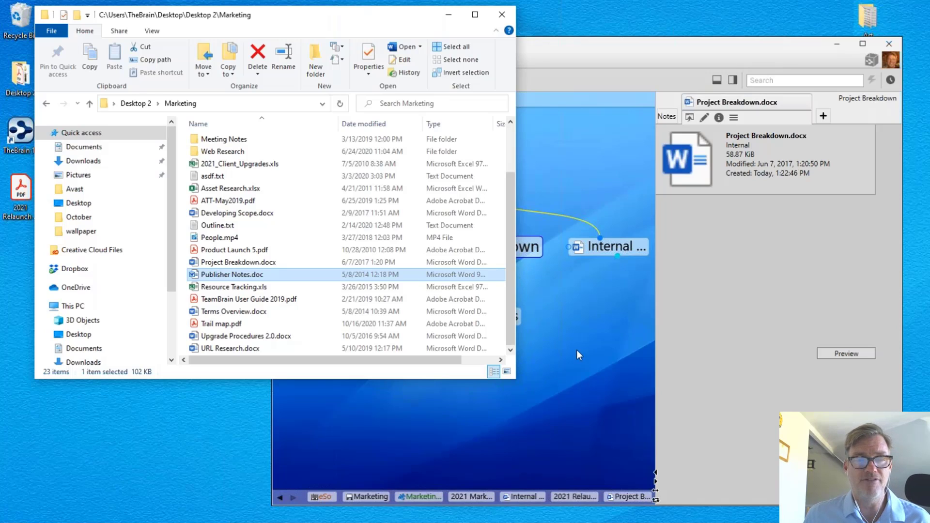
pyautogui.click(577, 350)
pyautogui.click(501, 313)
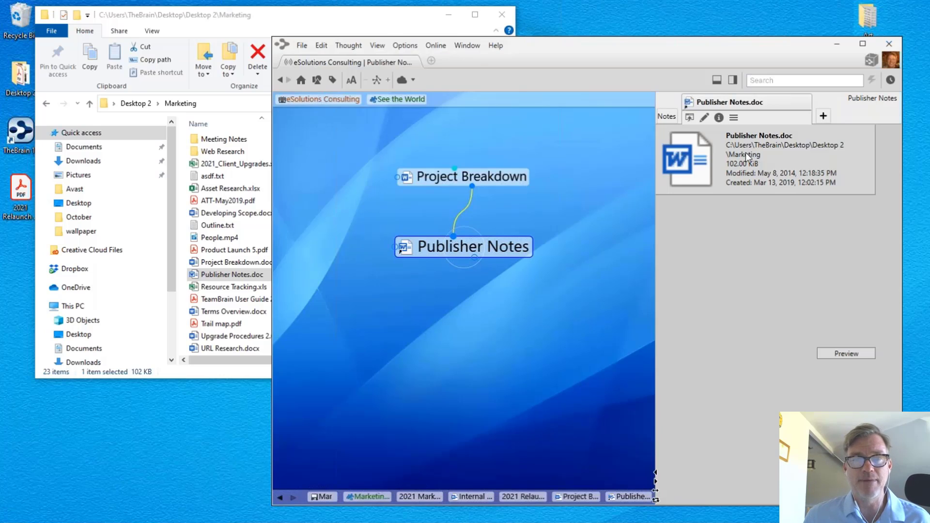
# Return to Project Breakdown and move Resource Tracking.xls from the Marketing folder into the brain as its child thought.
pyautogui.click(481, 176)
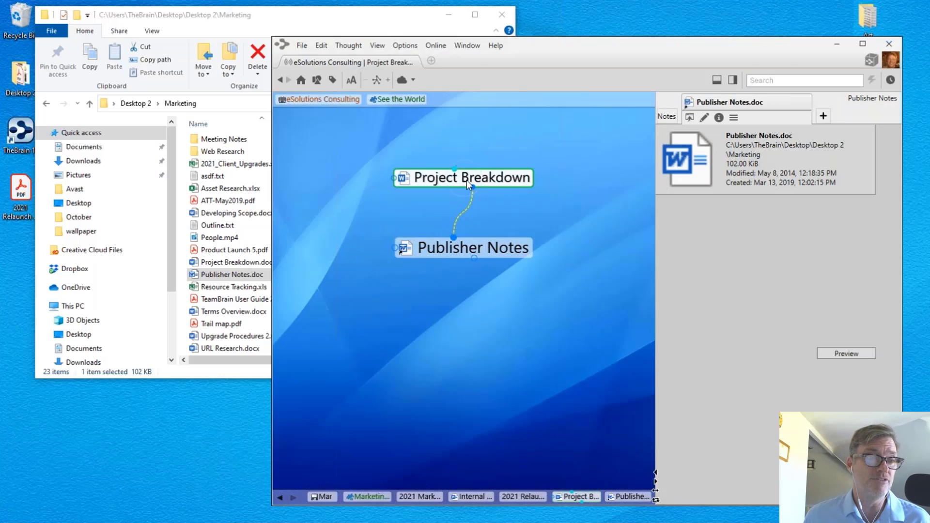
pyautogui.click(225, 288)
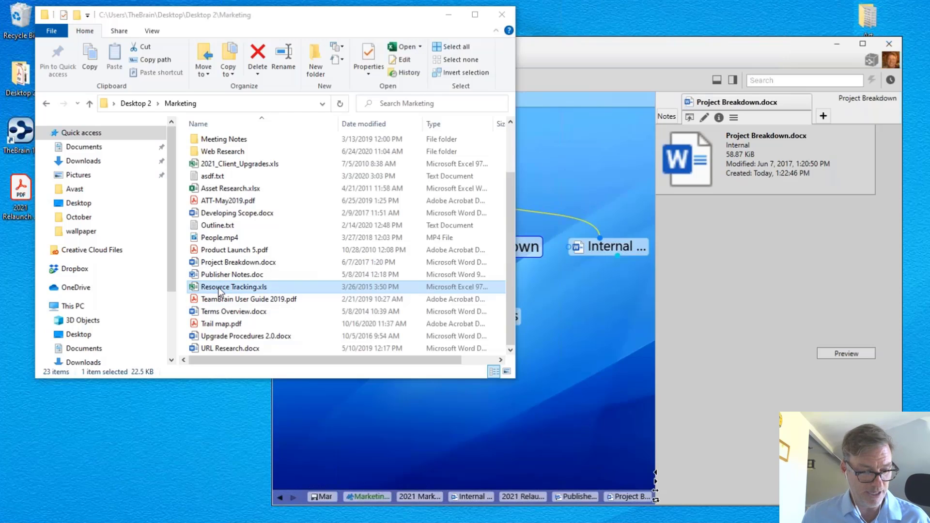
pyautogui.moveTo(219, 287); pyautogui.dragTo(599, 368)
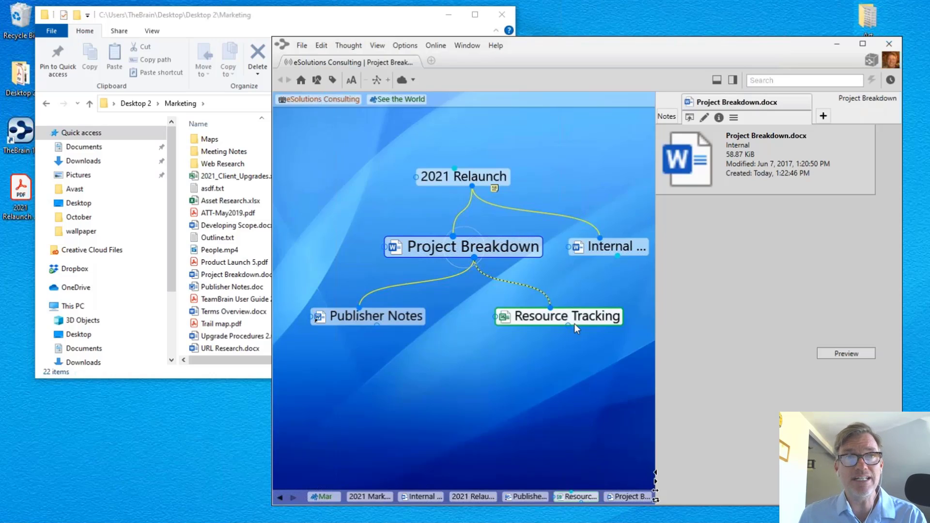
# Examine the behavior preference for dragging and dropping files, including its move, copy and link options, and close the preferences.
pyautogui.click(403, 46)
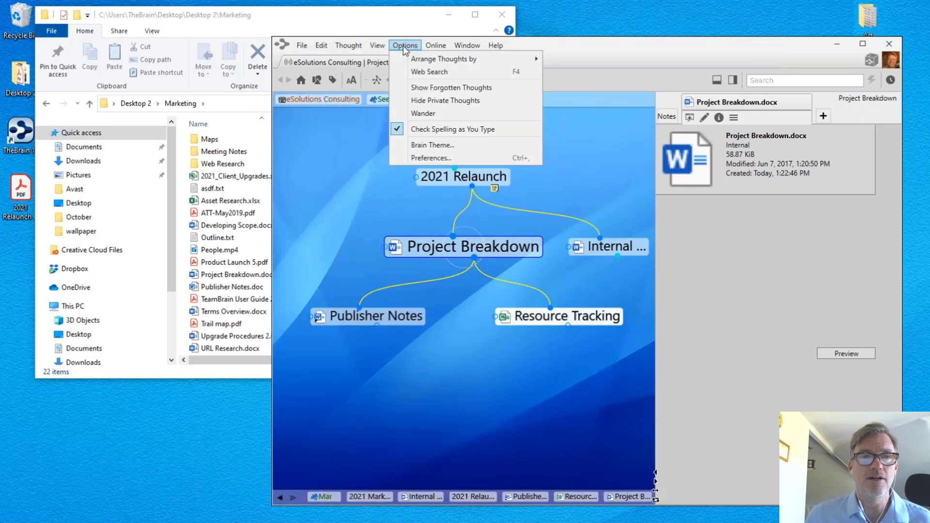
pyautogui.press('Escape')
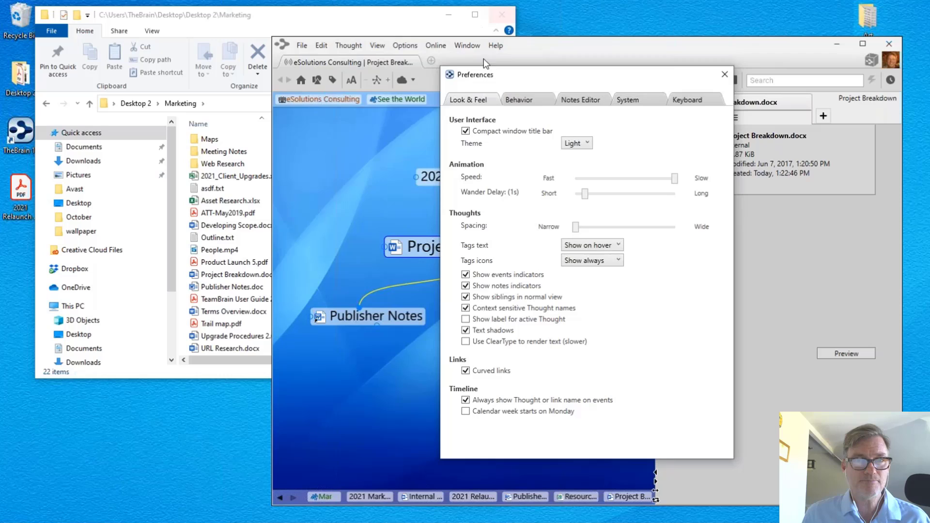
pyautogui.click(533, 98)
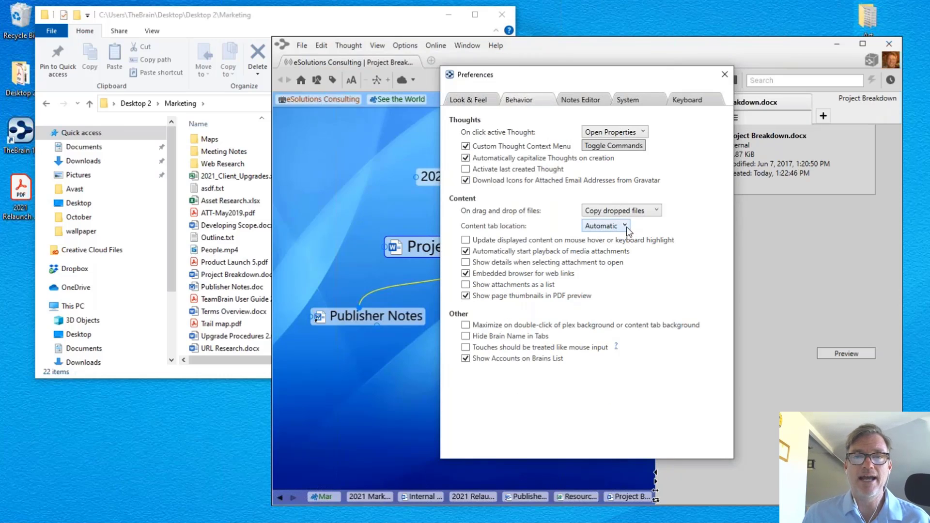
pyautogui.click(644, 212)
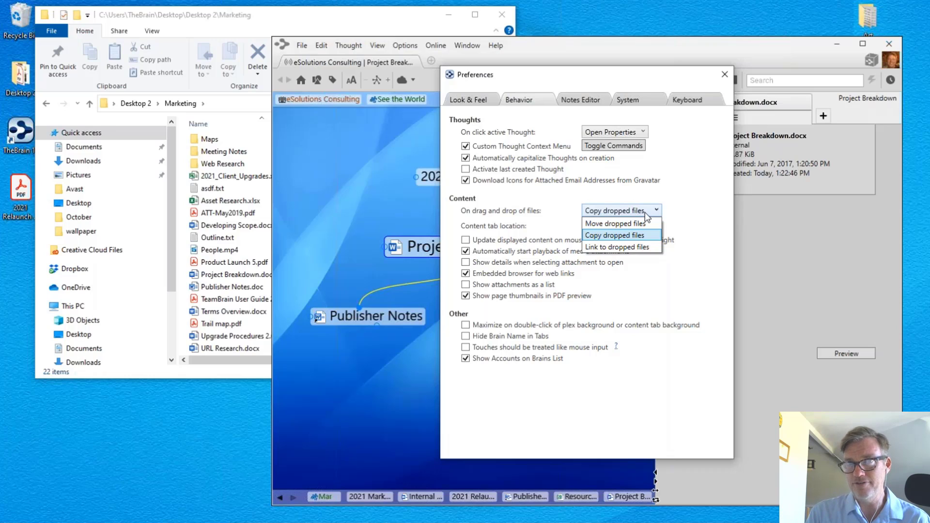
pyautogui.click(665, 72)
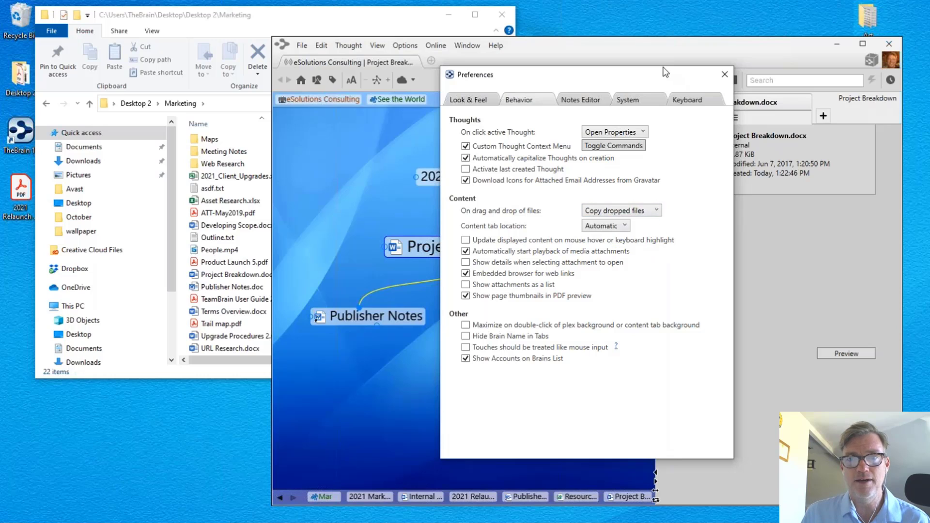
pyautogui.moveTo(632, 79); pyautogui.dragTo(551, 42)
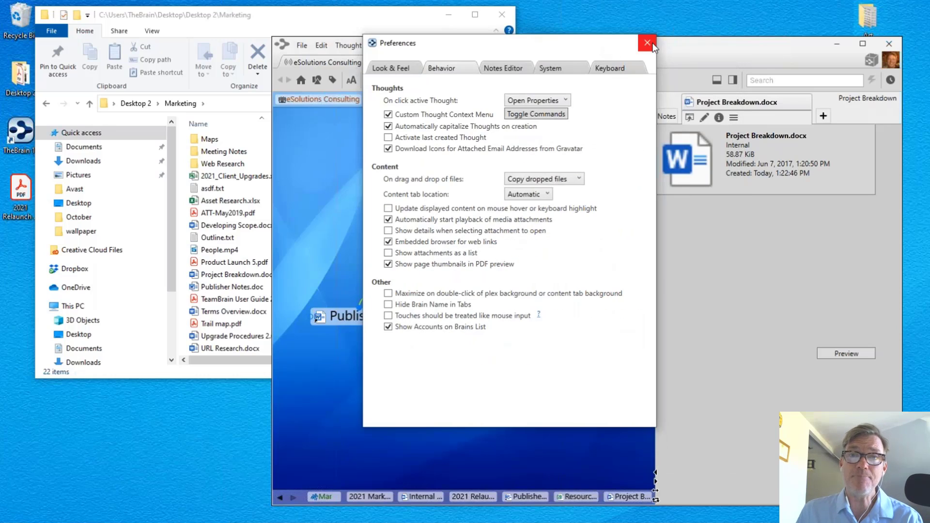
pyautogui.click(653, 43)
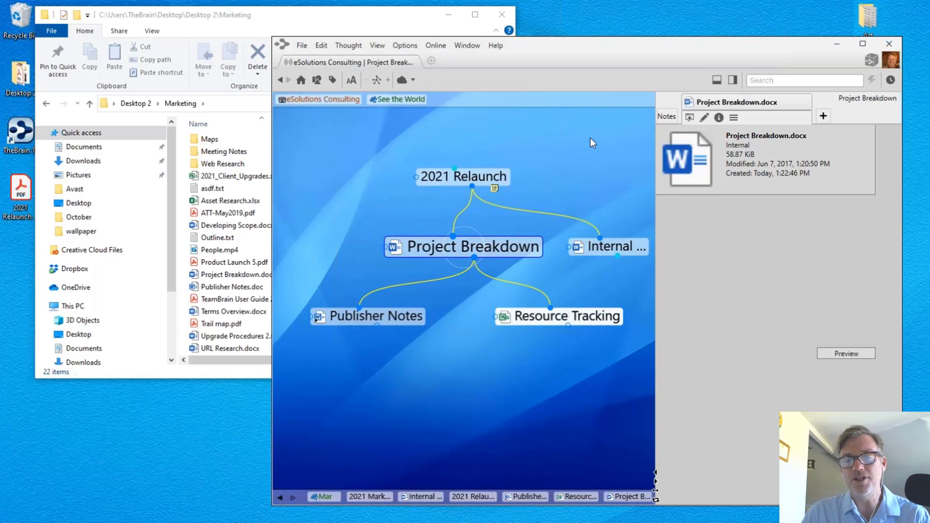
# Review the commands for moving or copying Project Breakdown.docx out of the brain and Publisher Notes.doc into it, and return to Project Breakdown.
pyautogui.rightClick(691, 102)
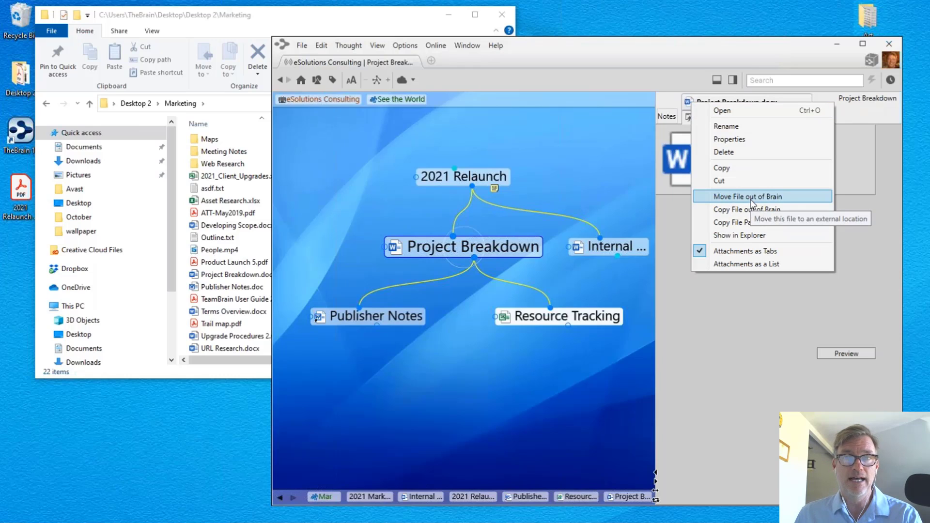
pyautogui.click(586, 152)
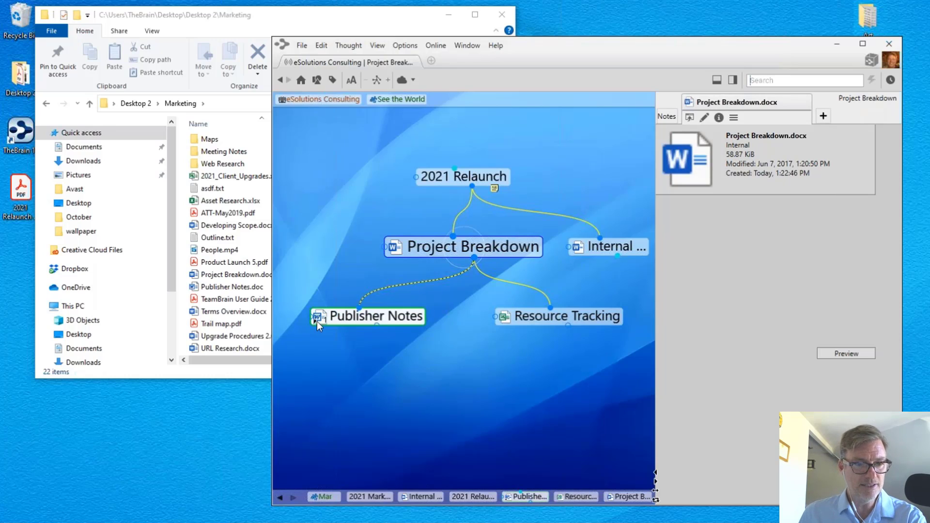
pyautogui.click(370, 318)
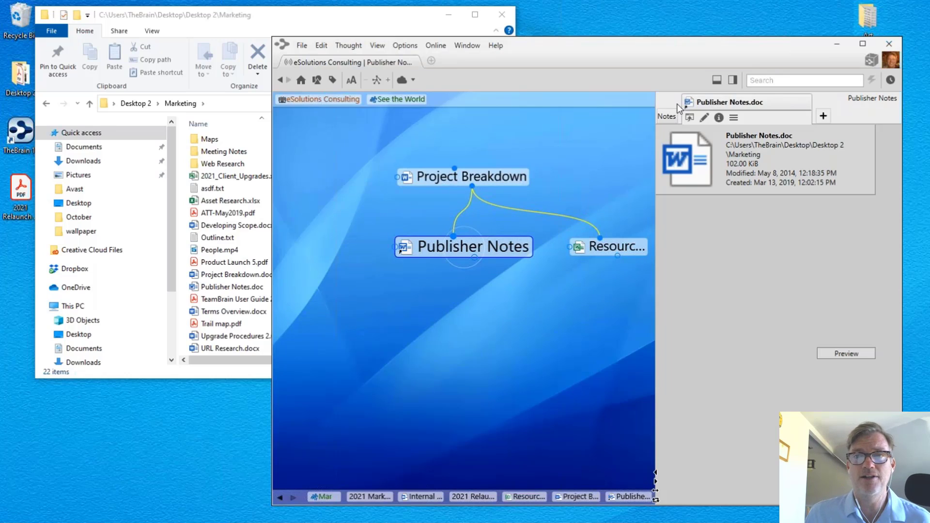
pyautogui.rightClick(687, 104)
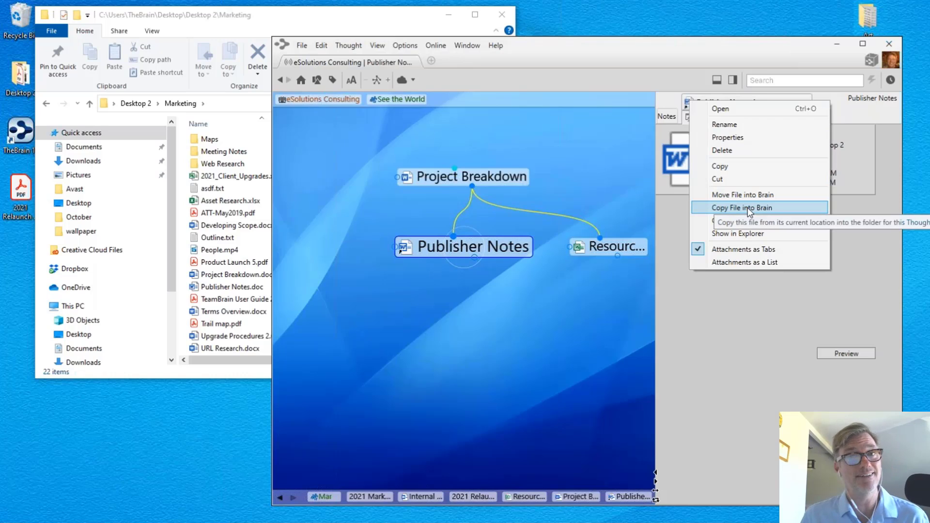
pyautogui.click(508, 146)
pyautogui.click(511, 180)
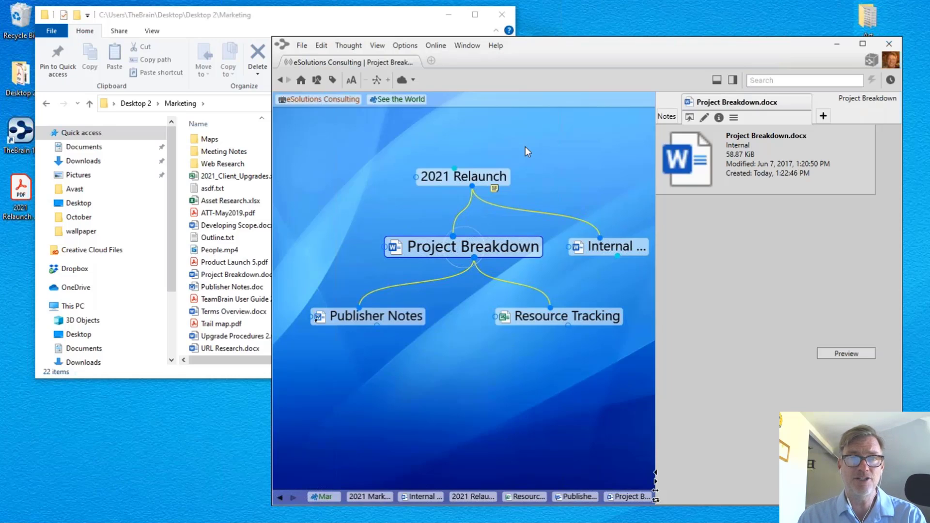
# Create a child thought named "Web Re Design" under 2021 Relaunch and make it the active thought.
pyautogui.click(502, 180)
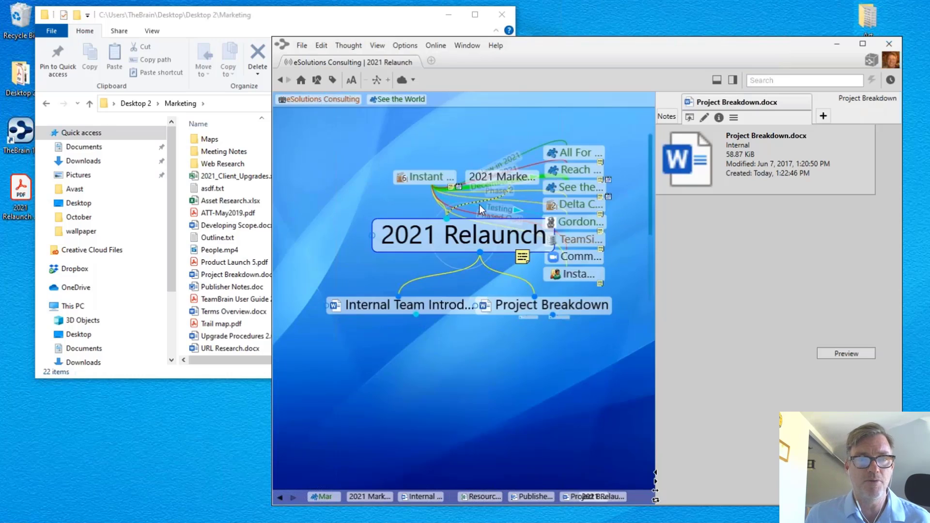
pyautogui.click(474, 258)
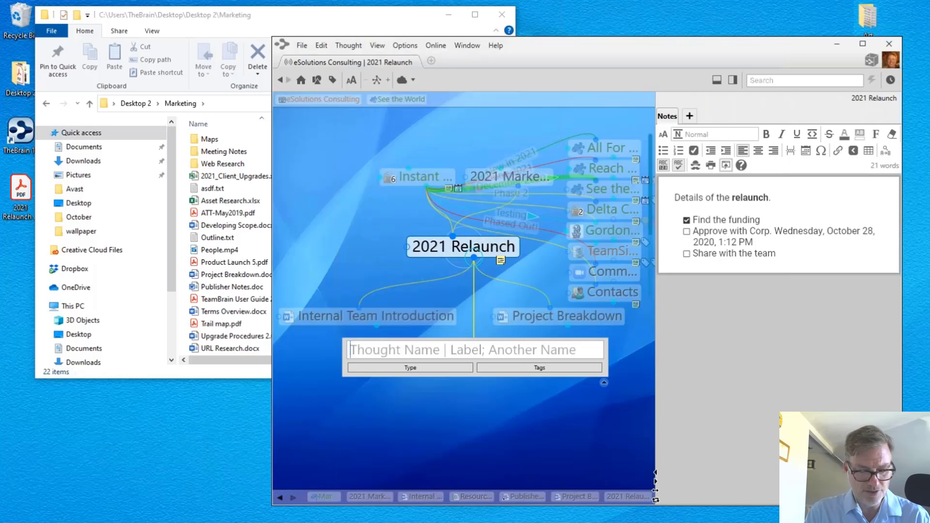
pyautogui.write('Web Re De')
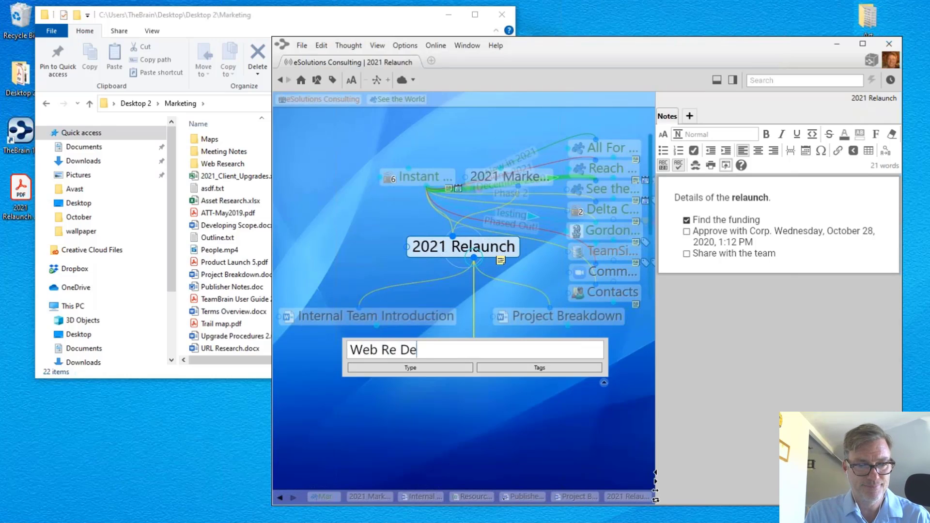
pyautogui.write('sign')
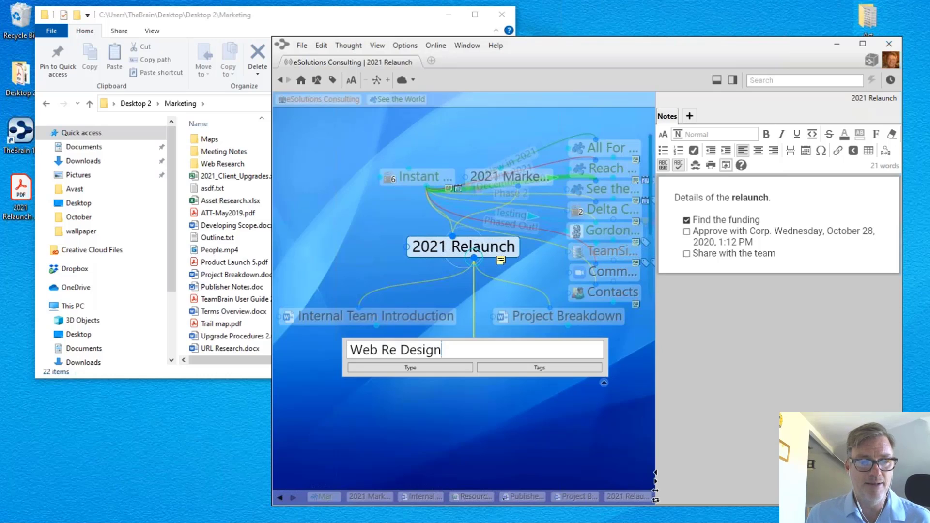
pyautogui.press('Return')
pyautogui.click(559, 317)
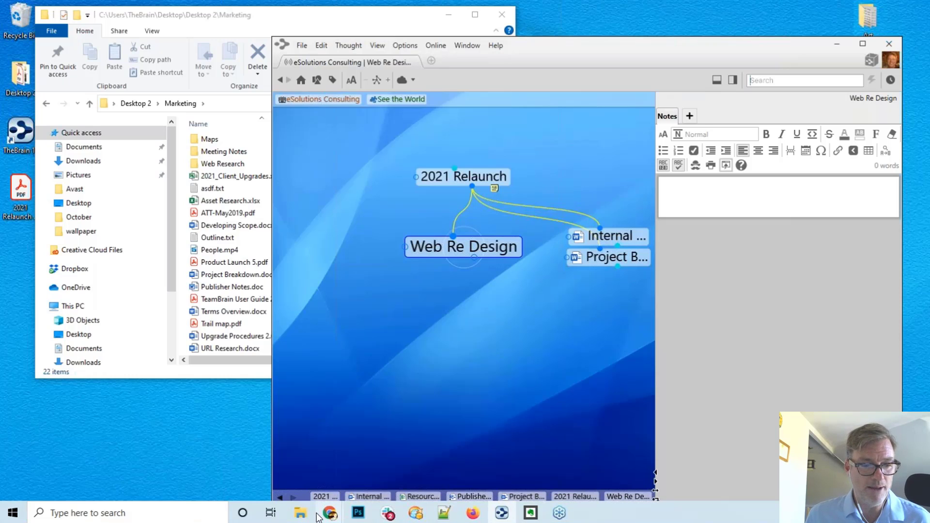
# Switch to Chrome, shrink its window beside the brain, and add the ROG Zephyrus G14 ACRNM page as an active child of Web Re Design.
pyautogui.moveTo(329, 512)
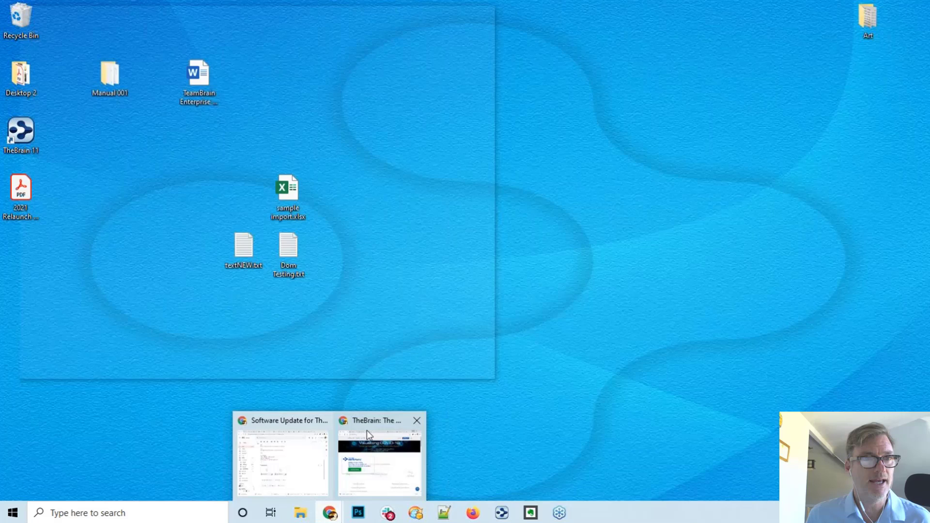
pyautogui.moveTo(368, 431)
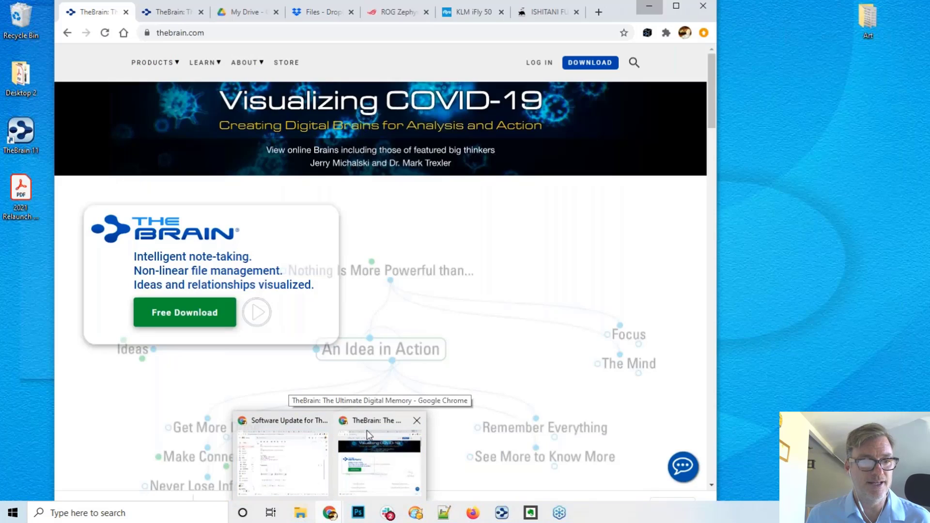
pyautogui.click(373, 430)
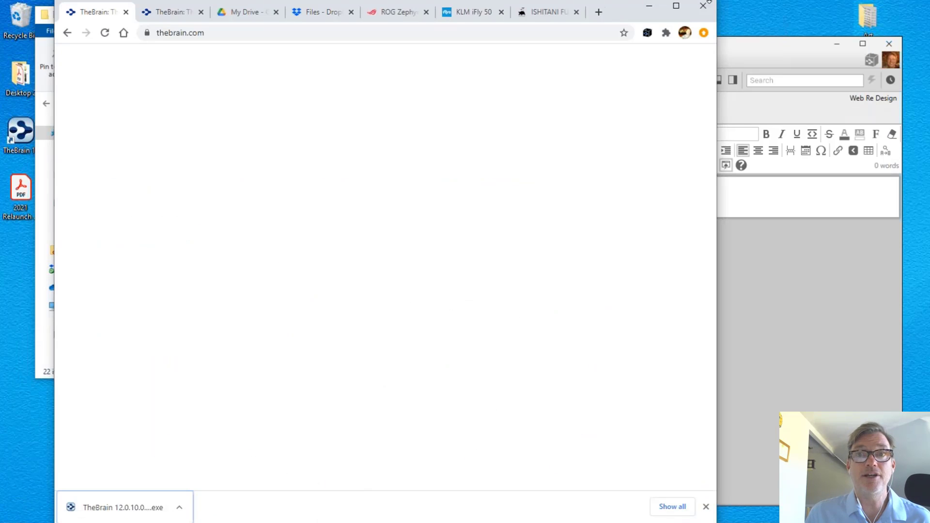
pyautogui.moveTo(713, 2); pyautogui.dragTo(461, 118)
pyautogui.moveTo(363, 127); pyautogui.dragTo(319, 65)
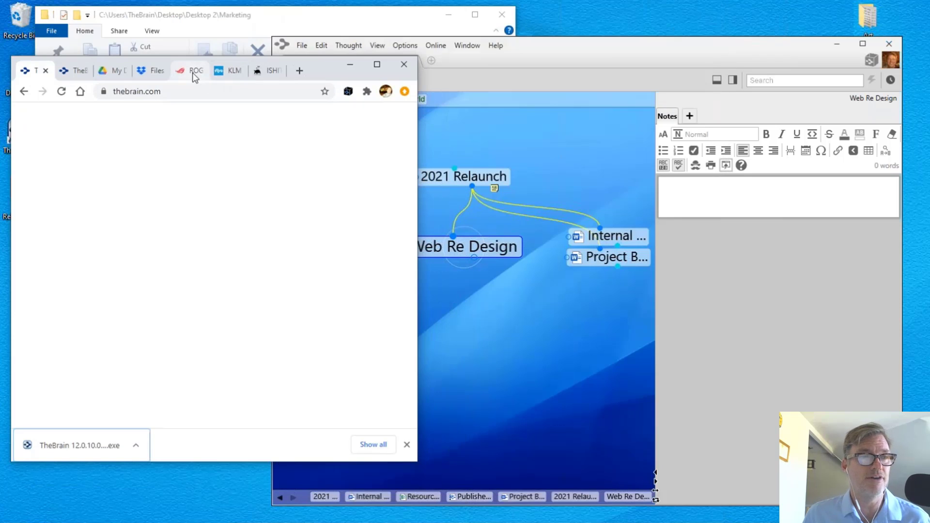
pyautogui.click(194, 77)
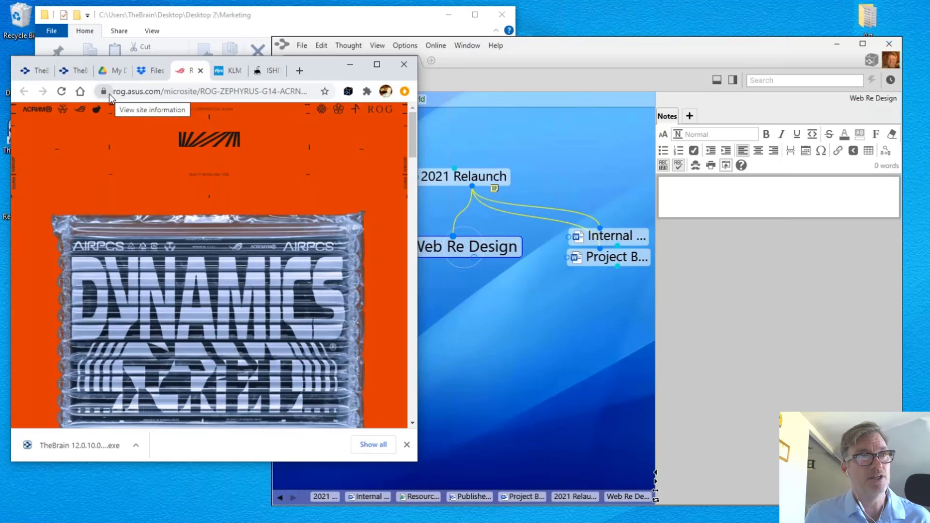
pyautogui.moveTo(109, 97); pyautogui.dragTo(469, 365)
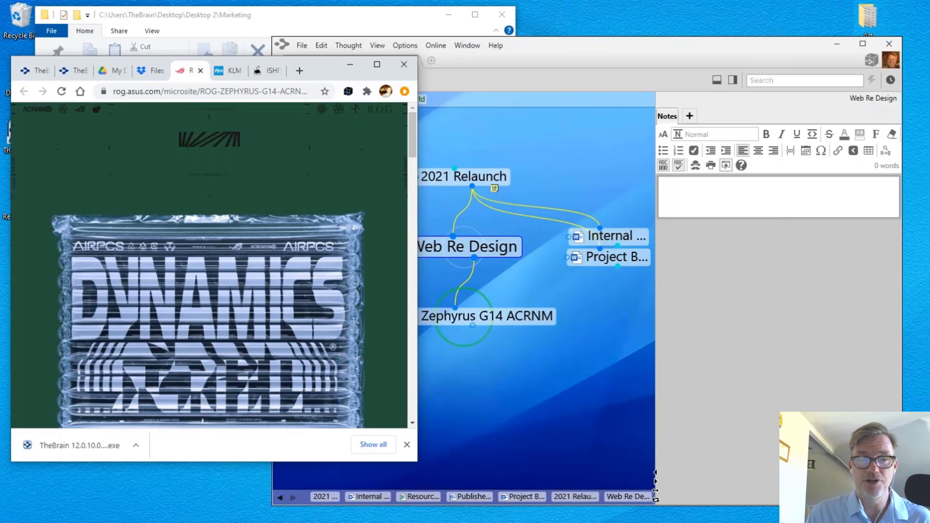
pyautogui.click(512, 318)
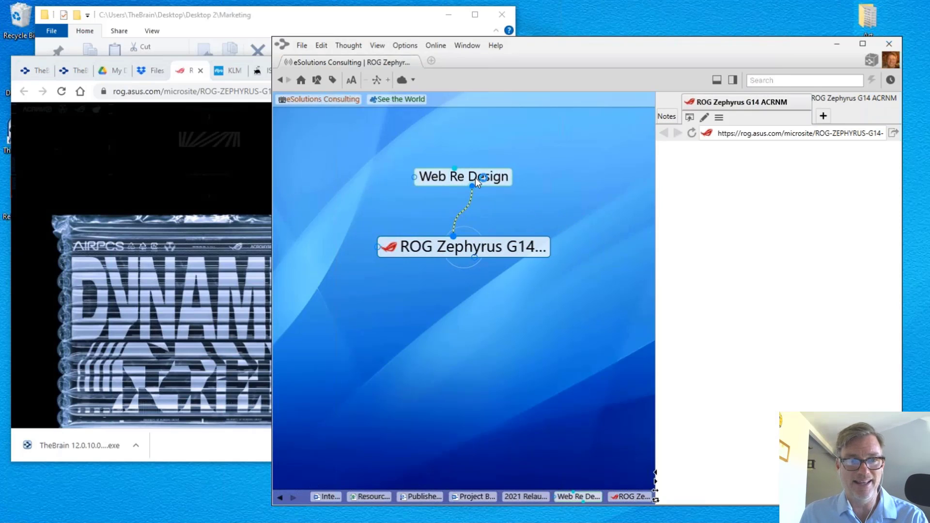
# Link the recently visited ROG Zephyrus G14 ACRNM thought as a child of Internal Team Introduction as well, and activate it.
pyautogui.hotkey('alt', 'Left')
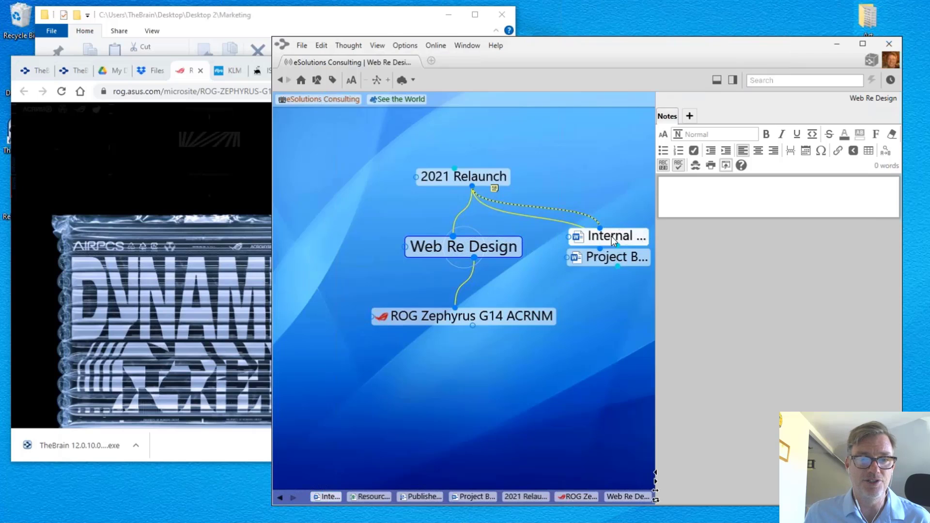
pyautogui.click(611, 237)
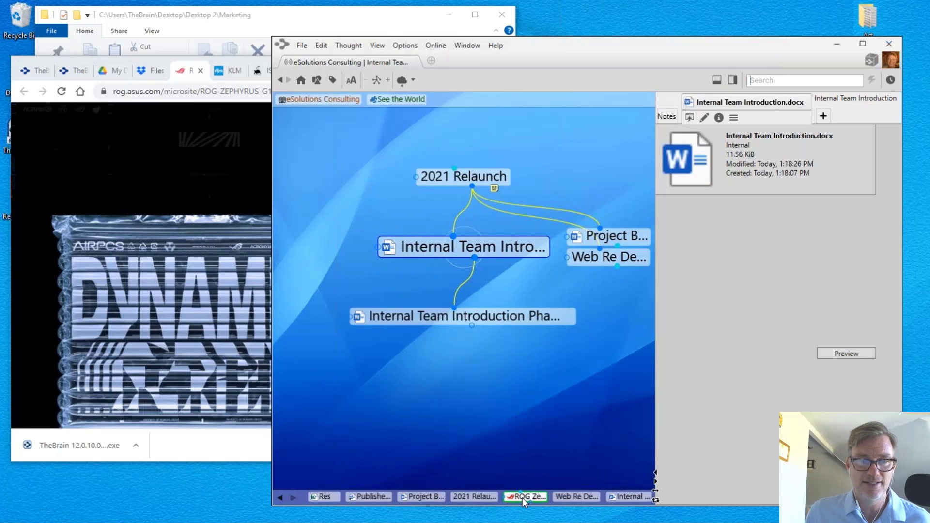
pyautogui.moveTo(522, 498); pyautogui.dragTo(553, 336)
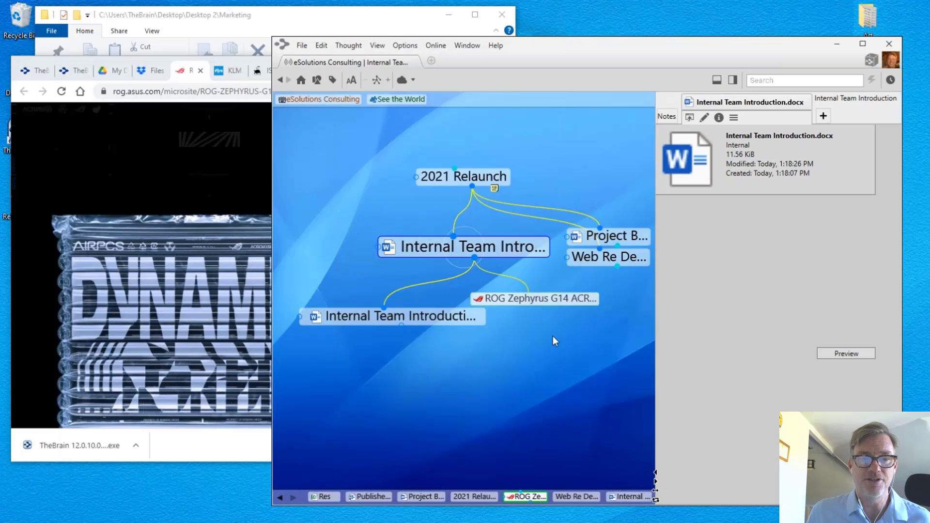
pyautogui.click(538, 316)
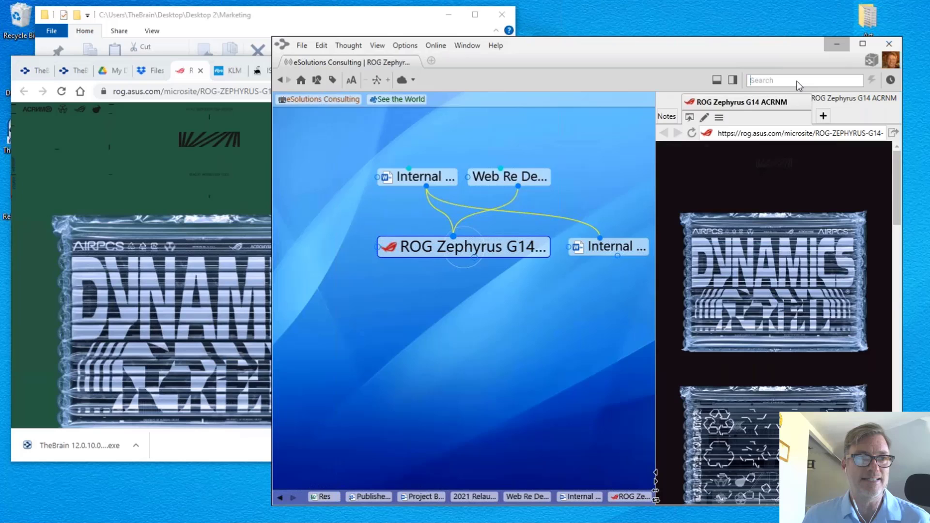
# Minimize the brain, widen the Chrome window, and reload and close the KLM iFly 50 page.
pyautogui.click(837, 44)
pyautogui.click(231, 71)
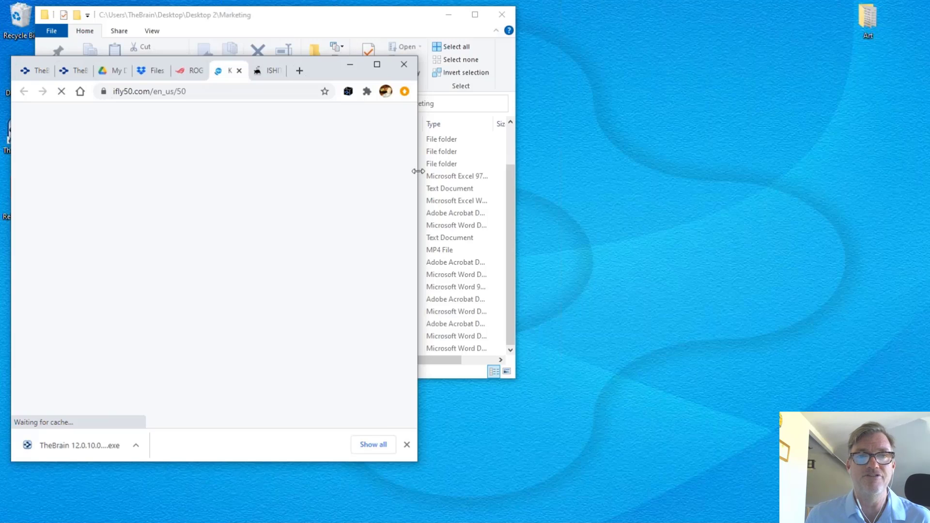
pyautogui.moveTo(417, 171); pyautogui.dragTo(571, 188)
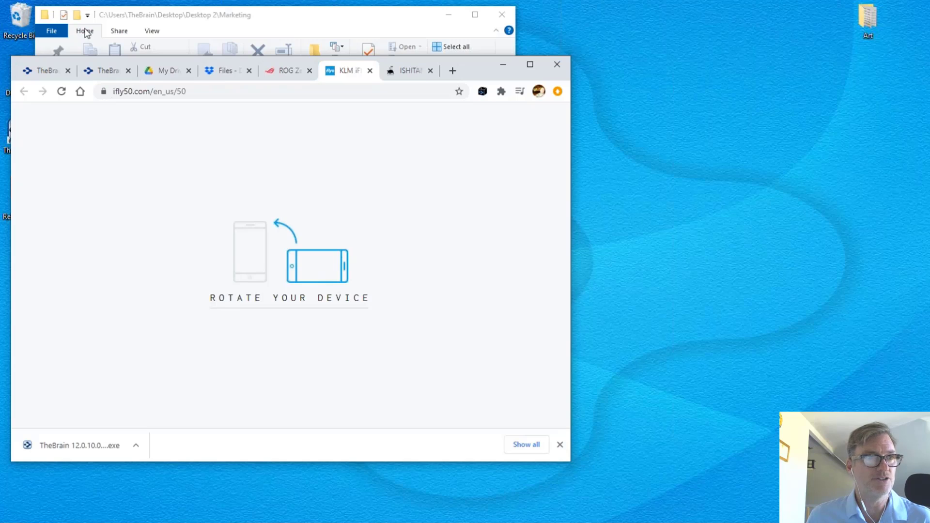
pyautogui.click(61, 92)
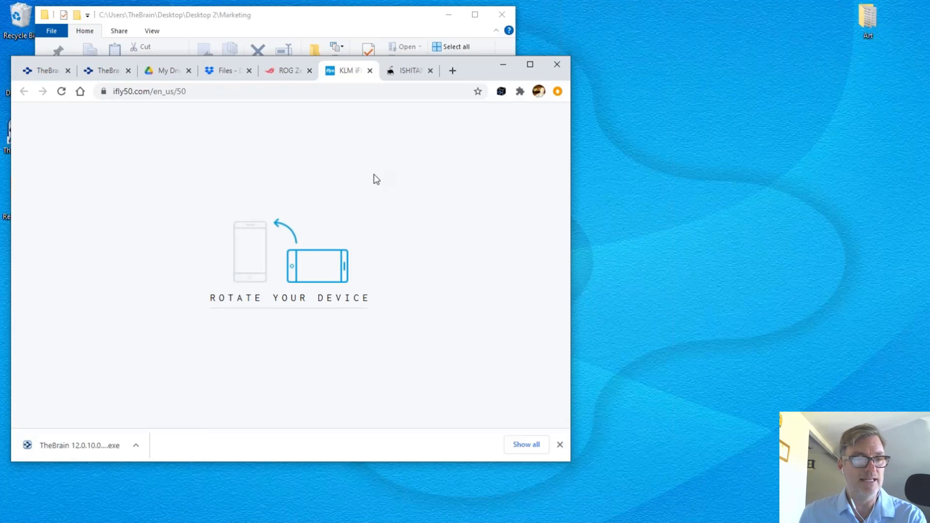
pyautogui.click(370, 71)
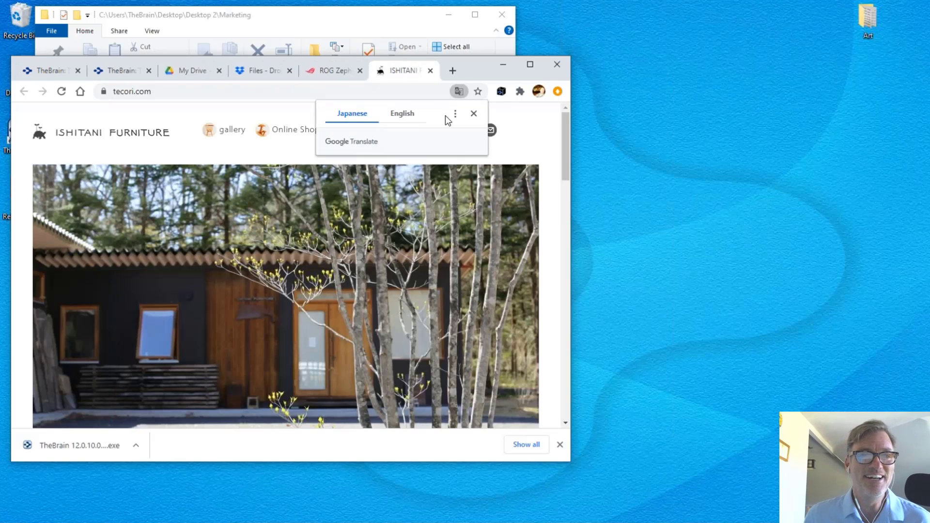
# Dismiss the translation offer and save the ISHITANI FURNITURE and ROG Zephyrus pages to BrainBox with the browser extension.
pyautogui.click(474, 114)
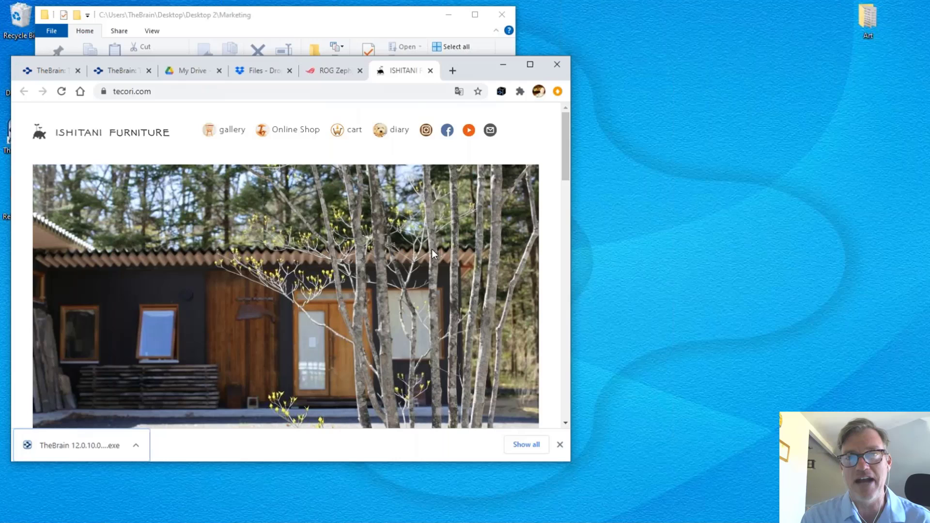
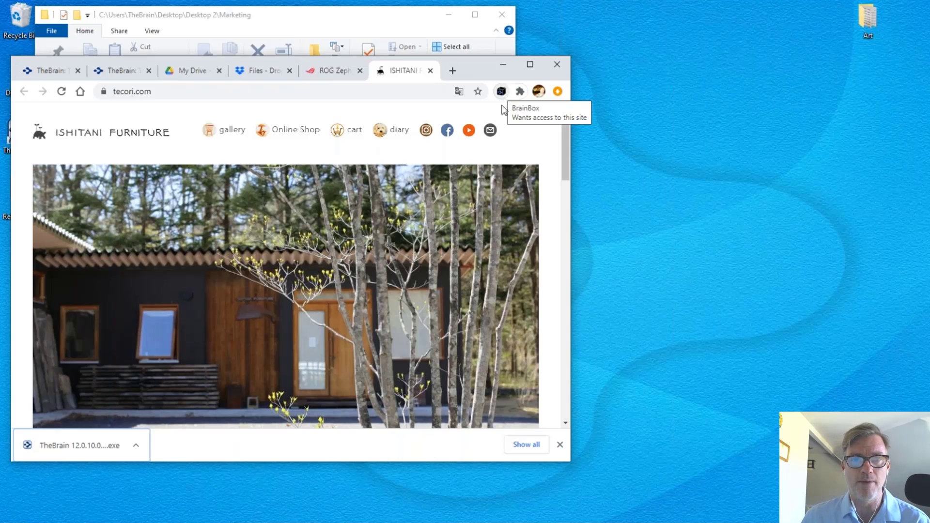
pyautogui.click(503, 94)
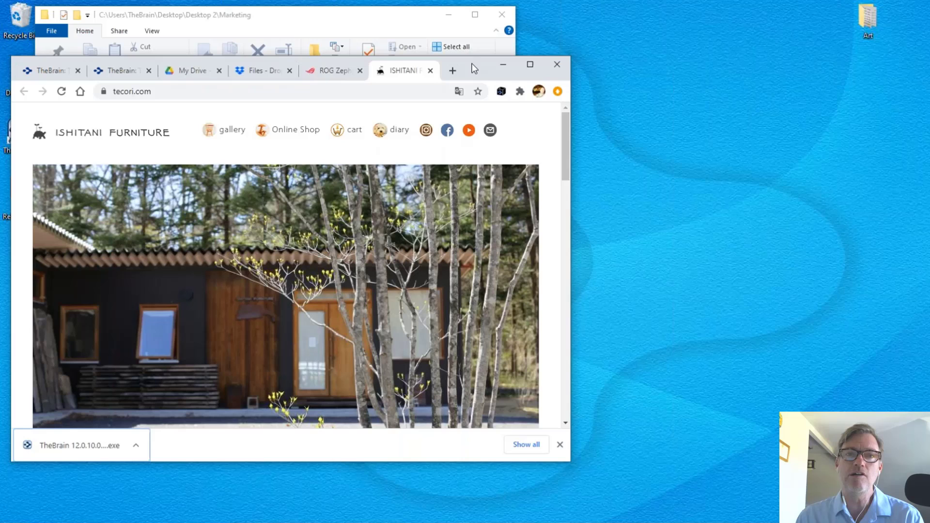
pyautogui.click(332, 71)
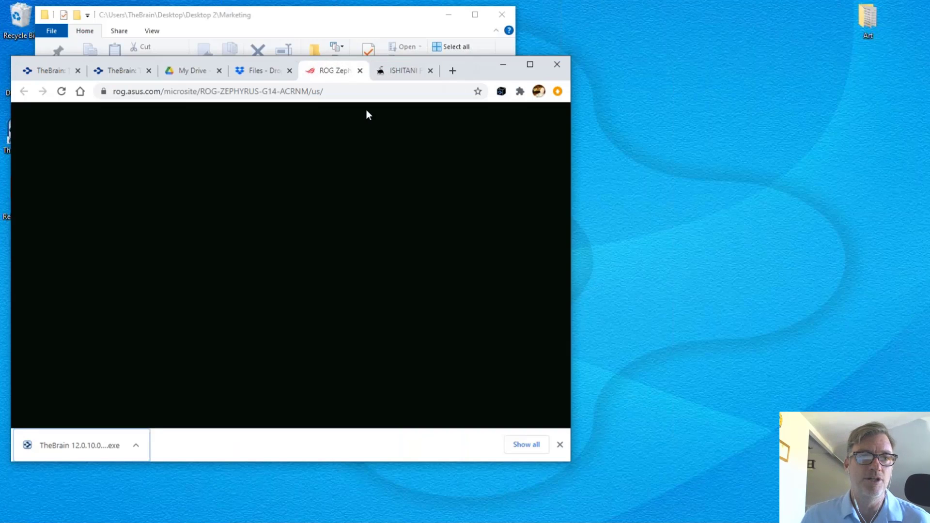
pyautogui.click(502, 92)
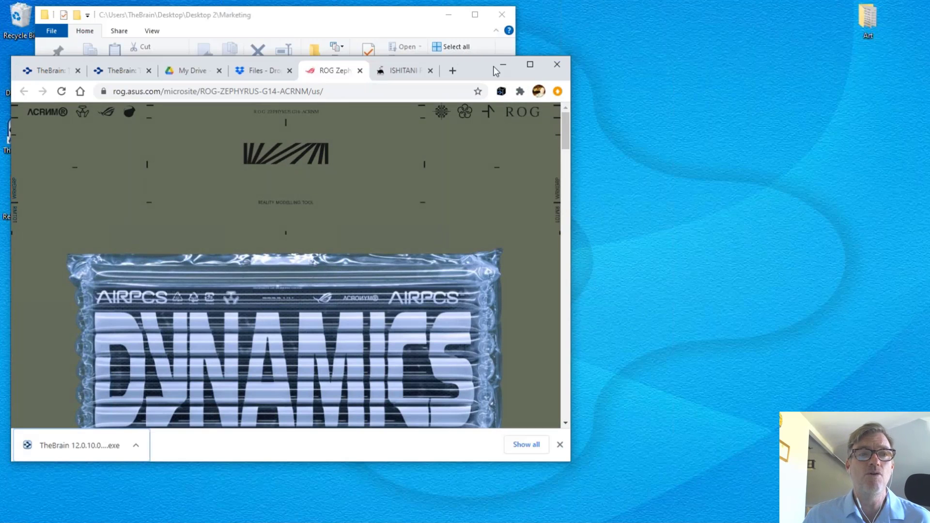
# Move the browser window aside and send People.mp4 from the Marketing folder to BrainBox.
pyautogui.moveTo(495, 72); pyautogui.dragTo(639, 82)
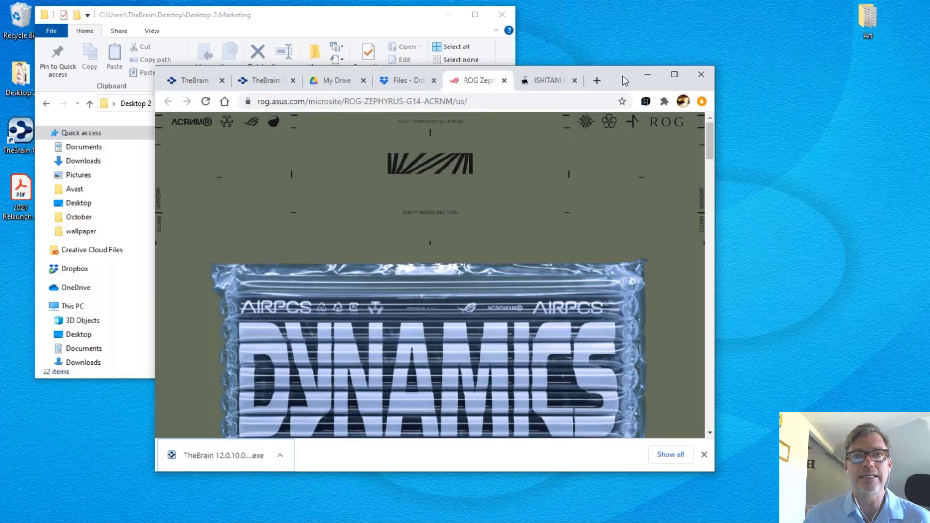
pyautogui.click(380, 19)
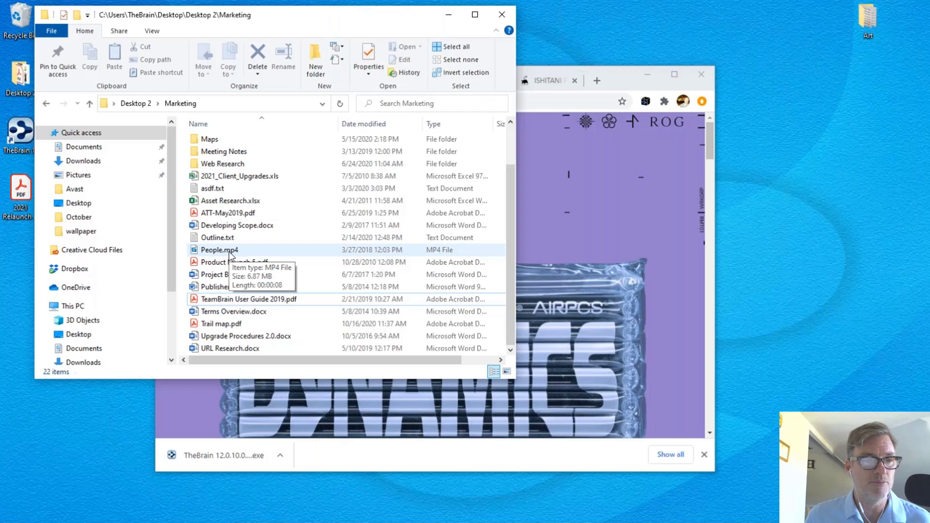
pyautogui.click(230, 251)
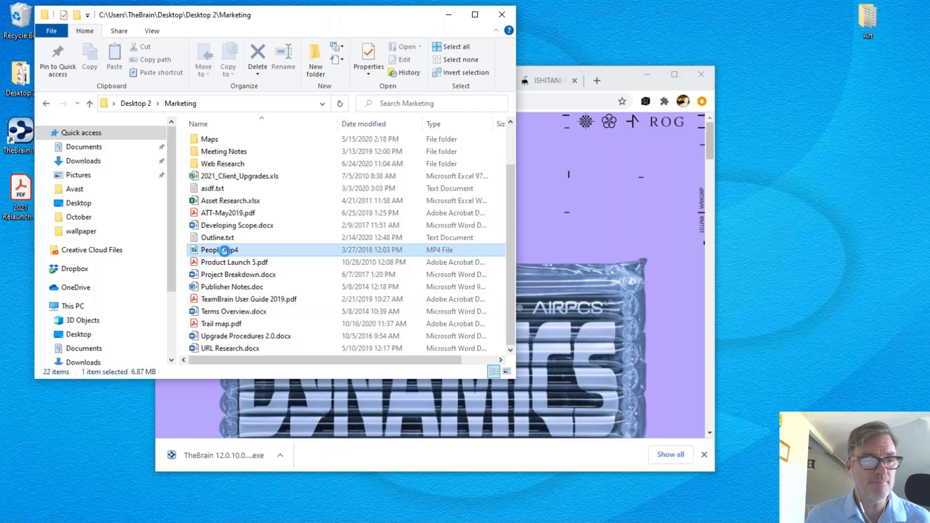
pyautogui.rightClick(226, 250)
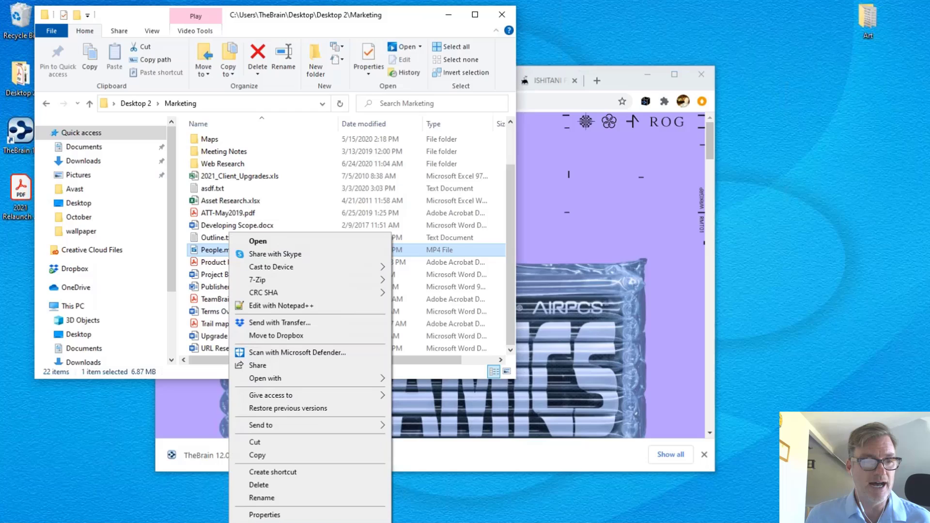
pyautogui.moveTo(255, 429)
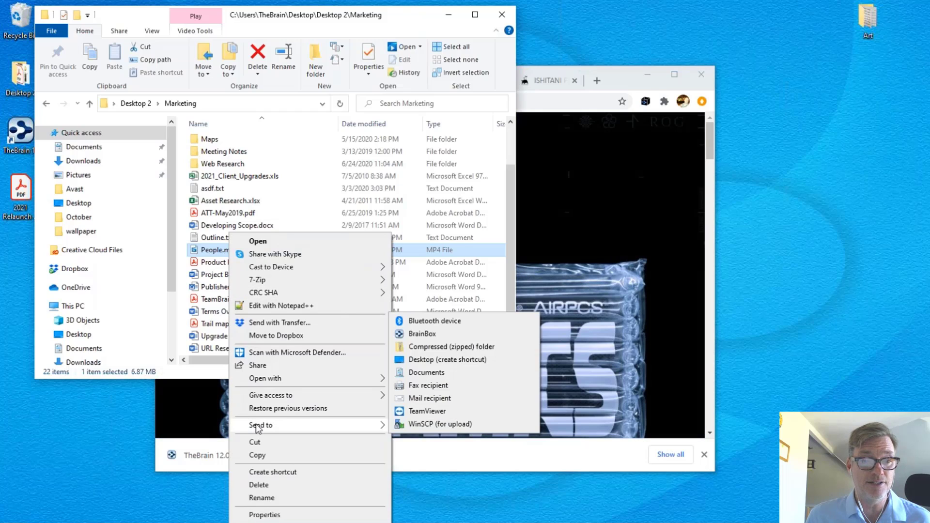
pyautogui.click(423, 334)
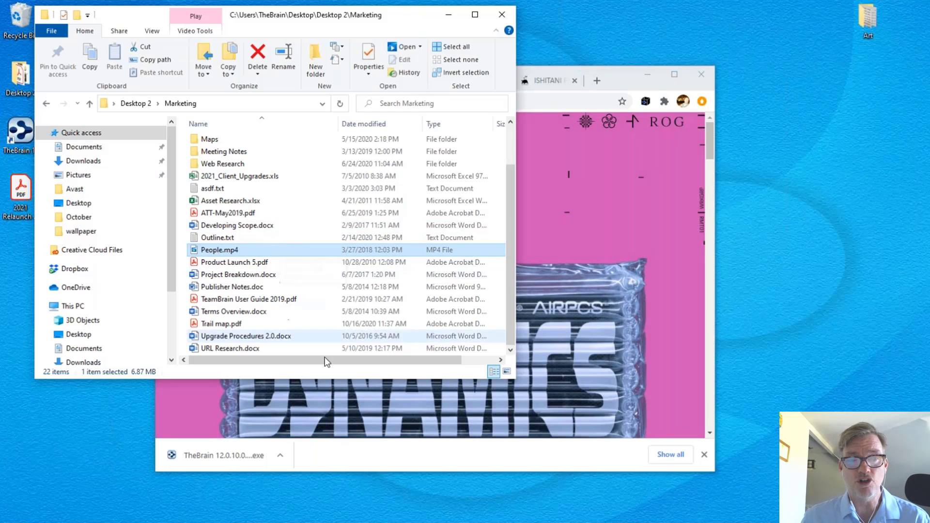
# Switch to TheBrain, display the BrainBox contents, and open the saved ISHITANI FURNITURE page in the browser.
pyautogui.moveTo(496, 521)
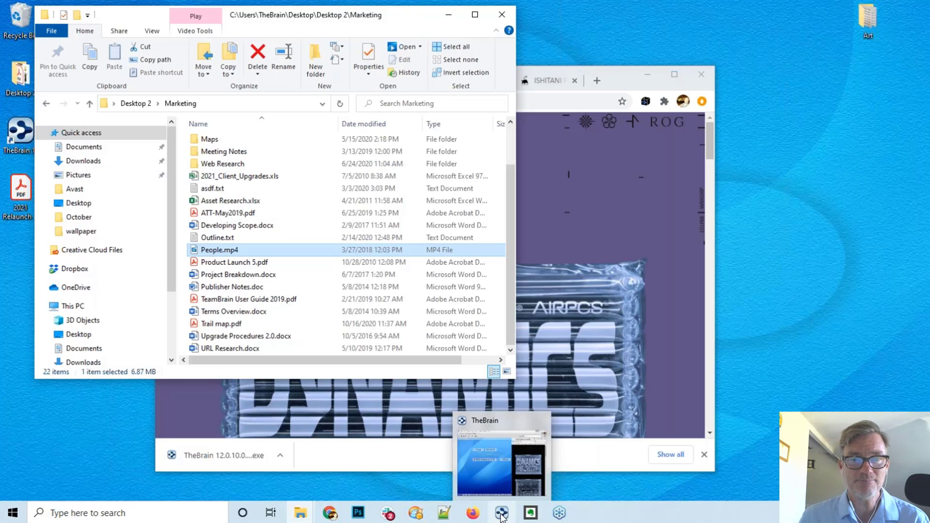
pyautogui.click(502, 514)
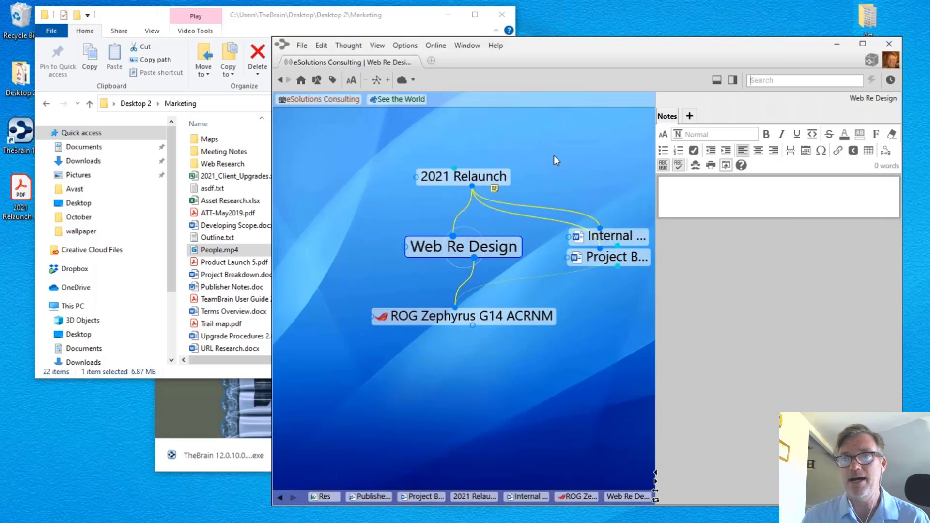
pyautogui.click(872, 61)
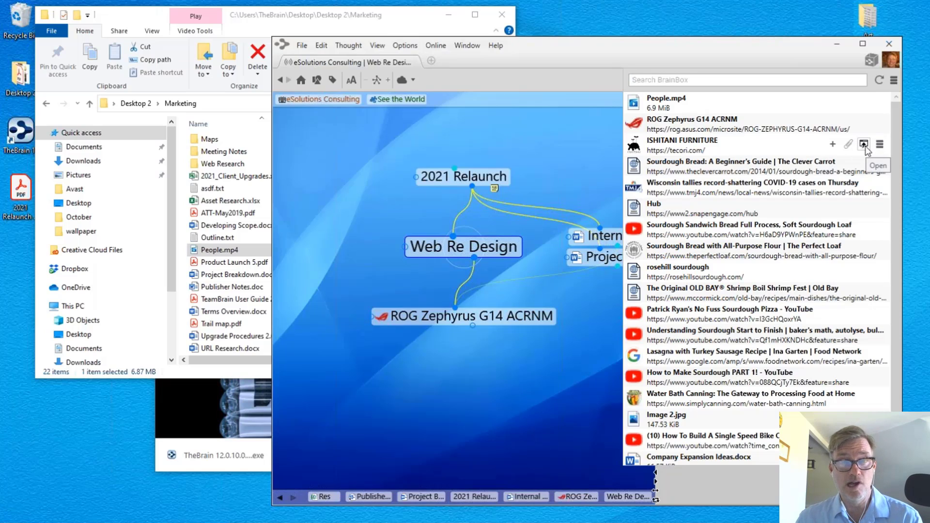
pyautogui.click(865, 145)
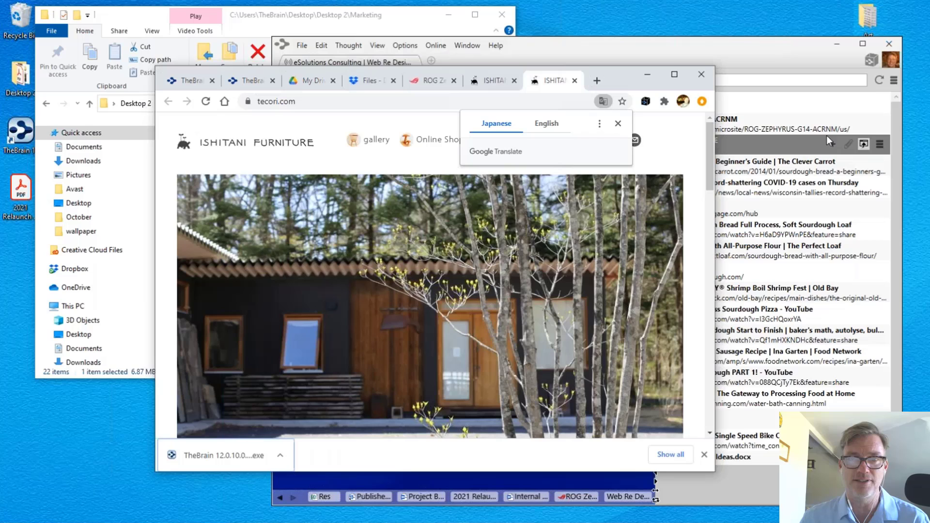
# Dismiss the translation offer, add ISHITANI FURNITURE from BrainBox as a child of Web Re Design in TheBrain, and close BrainBox.
pyautogui.click(618, 123)
pyautogui.click(695, 47)
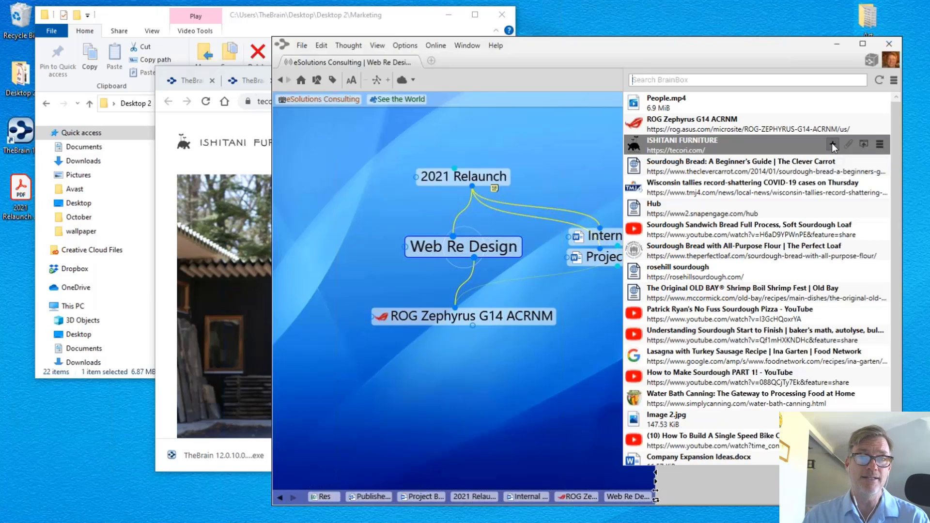
pyautogui.click(832, 144)
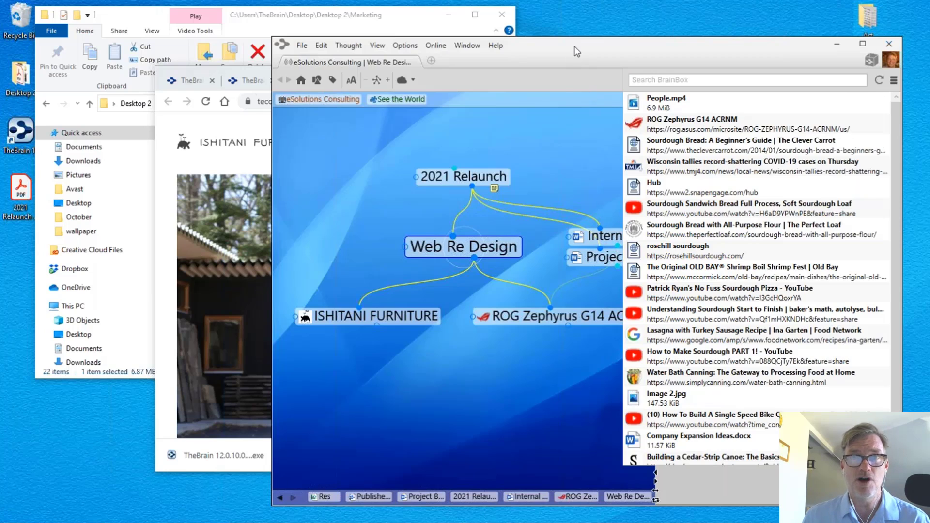
pyautogui.press('Escape')
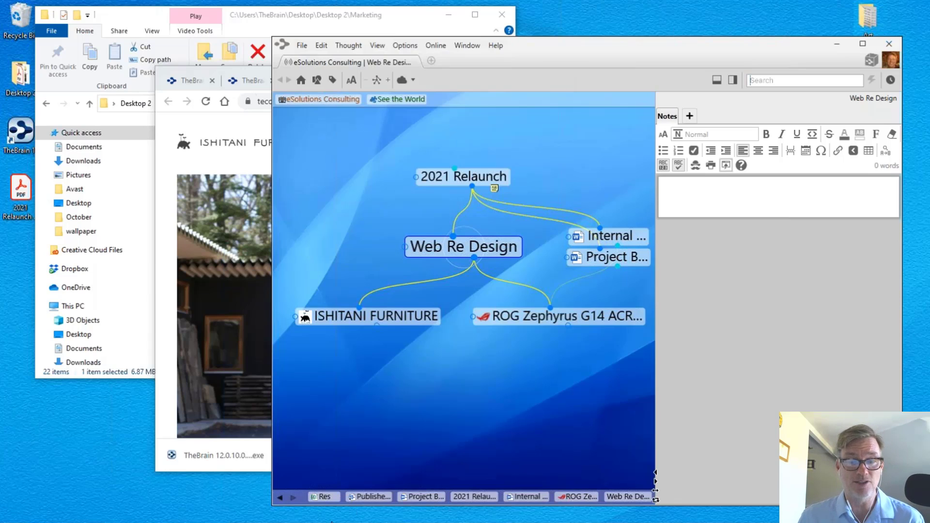
# Bring up the Dropbox folder window in File Explorer and add pricing chart.xls to TheBrain as a child thought of Web Re Design.
pyautogui.moveTo(330, 513)
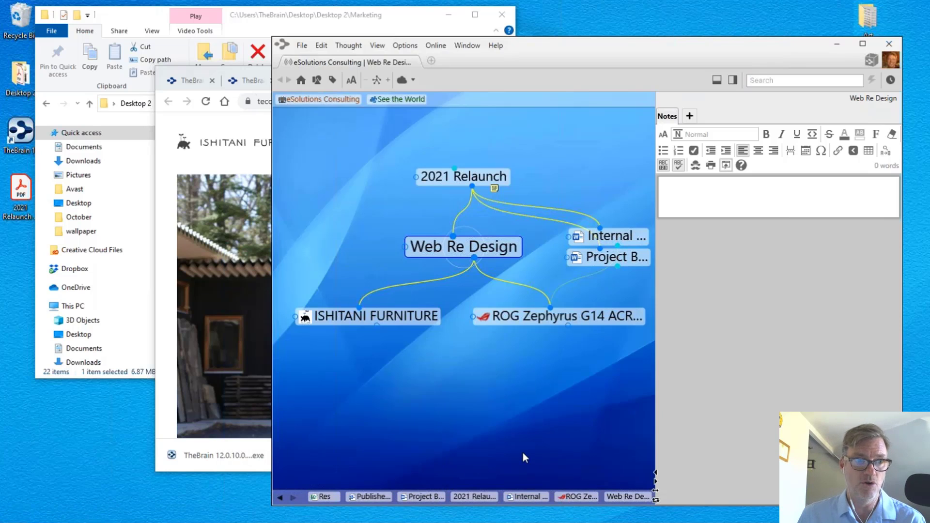
pyautogui.moveTo(475, 521)
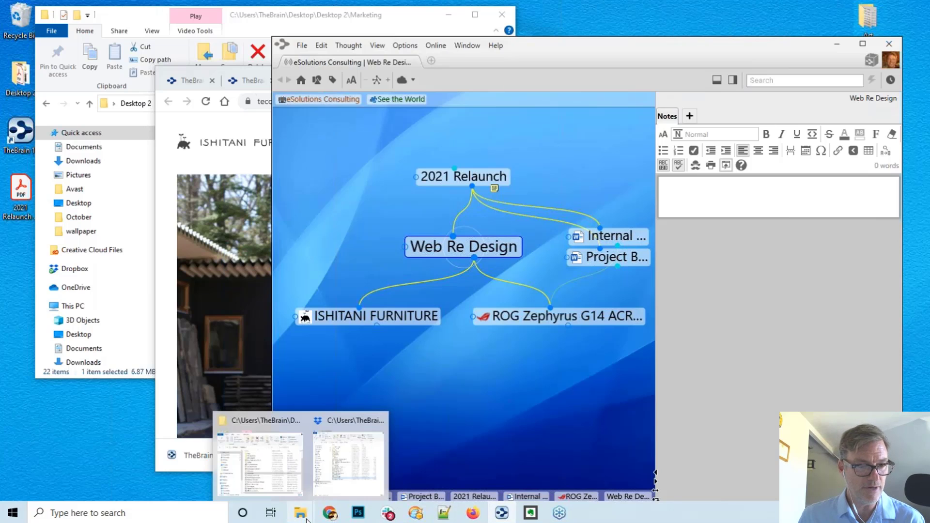
pyautogui.click(350, 426)
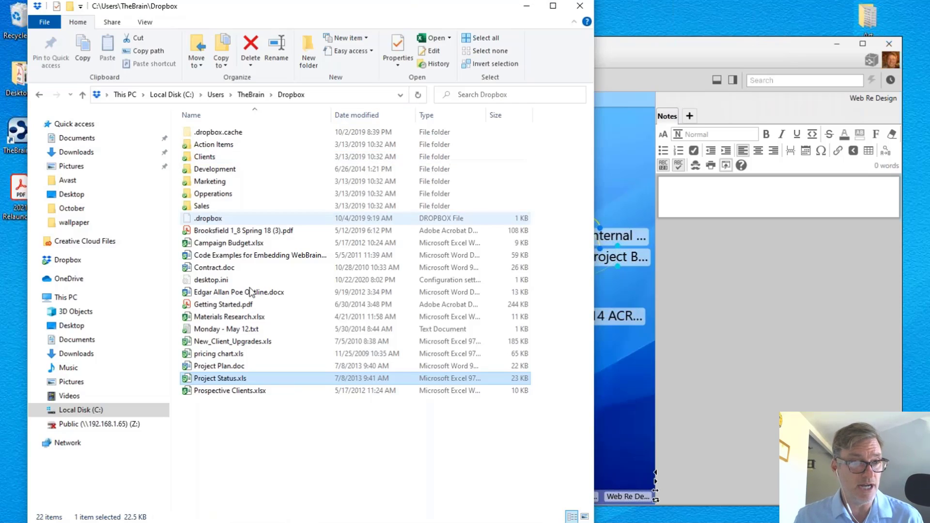
pyautogui.click(218, 354)
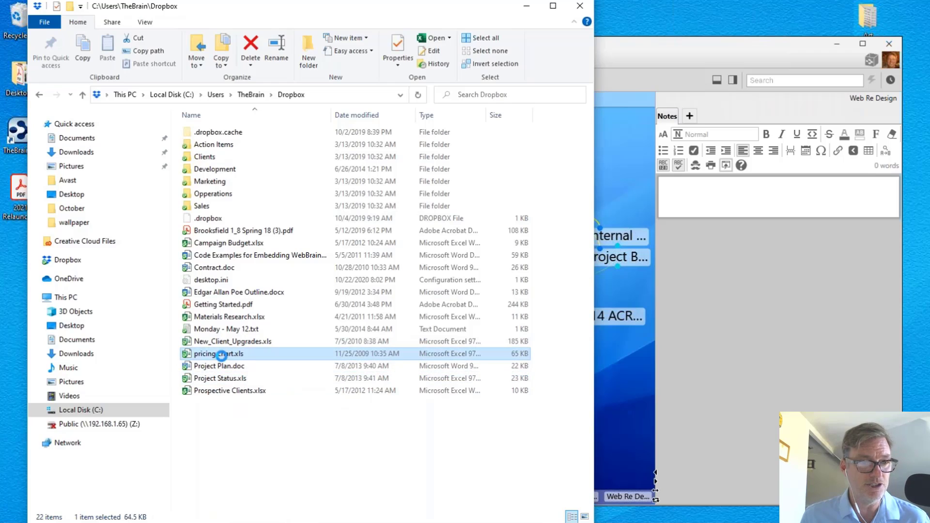
pyautogui.moveTo(202, 356); pyautogui.dragTo(626, 418)
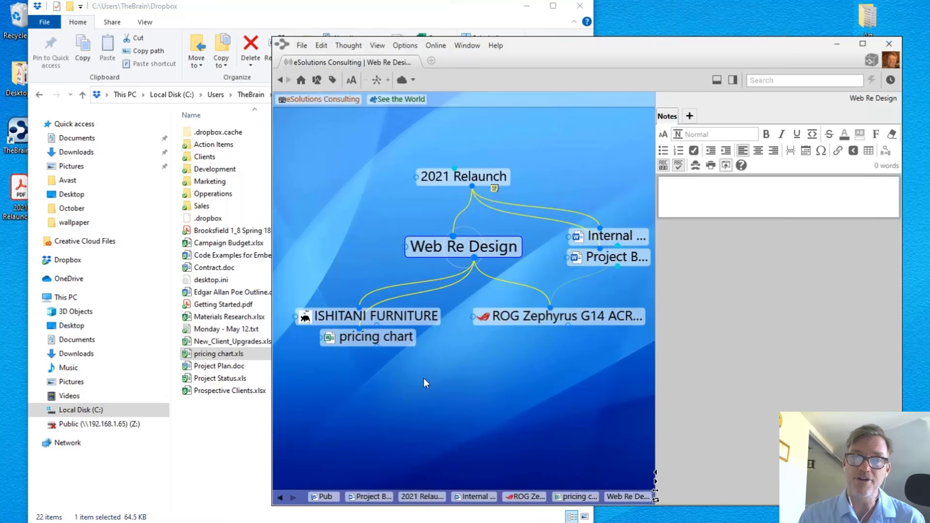
# Copy the Dropbox link of pricing chart.xls and paste it as a web link thought under Web Re Design.
pyautogui.click(212, 358)
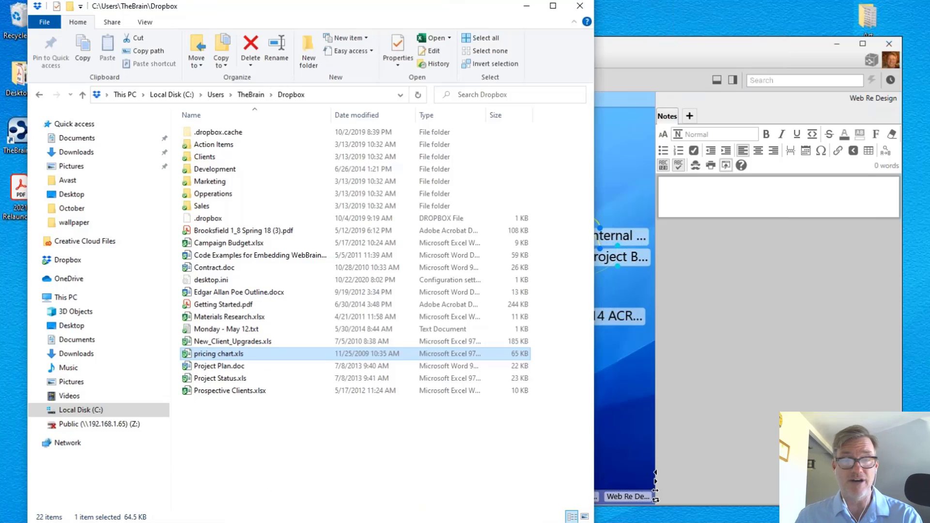
pyautogui.rightClick(211, 356)
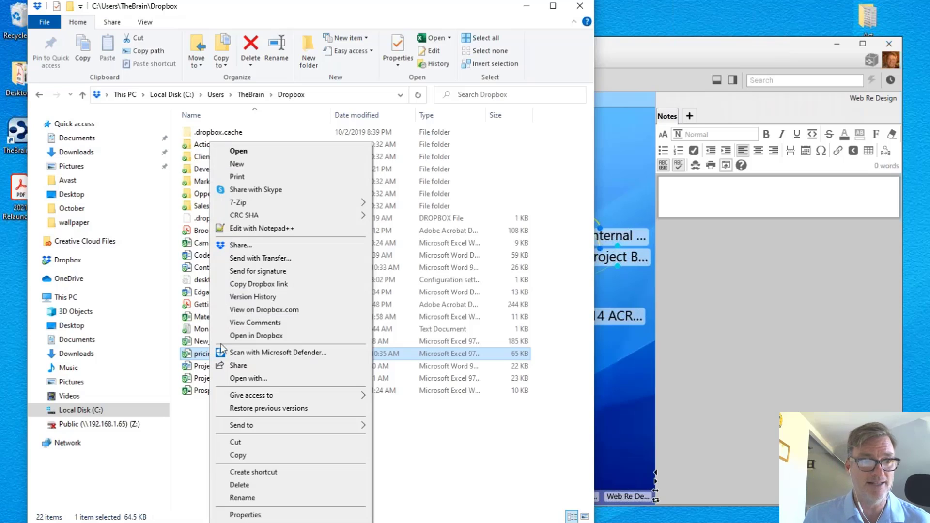
pyautogui.click(257, 285)
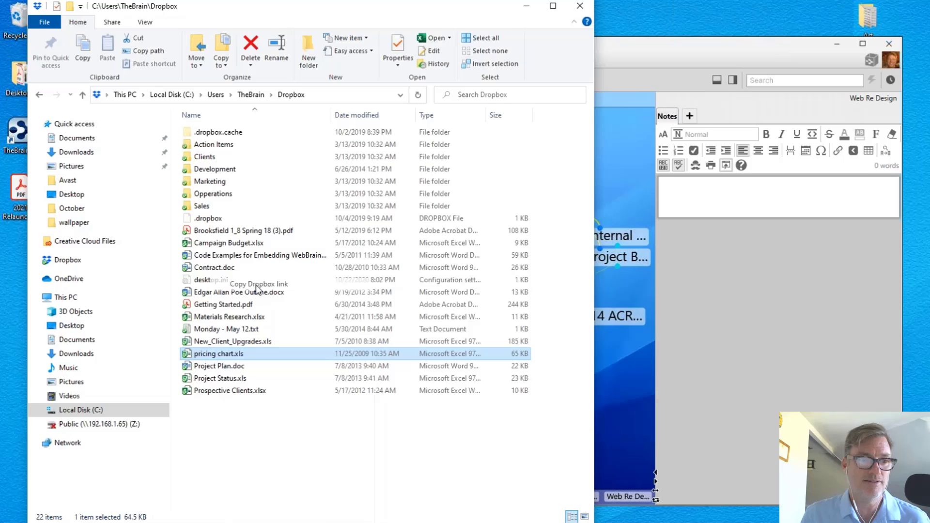
pyautogui.click(626, 399)
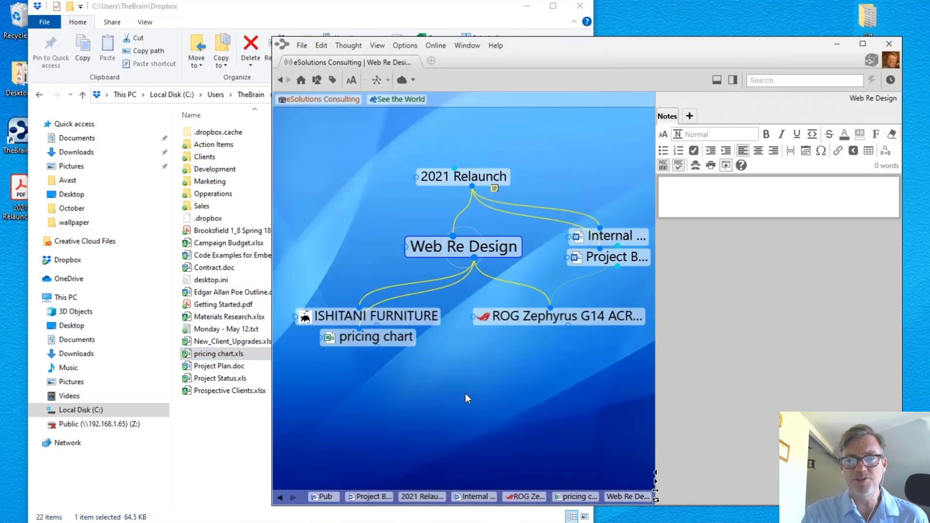
pyautogui.rightClick(466, 398)
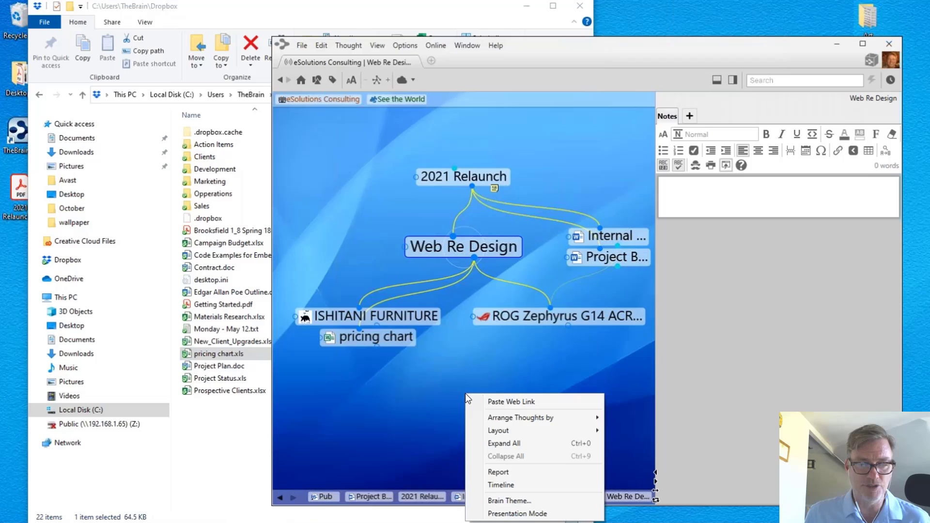
pyautogui.click(516, 403)
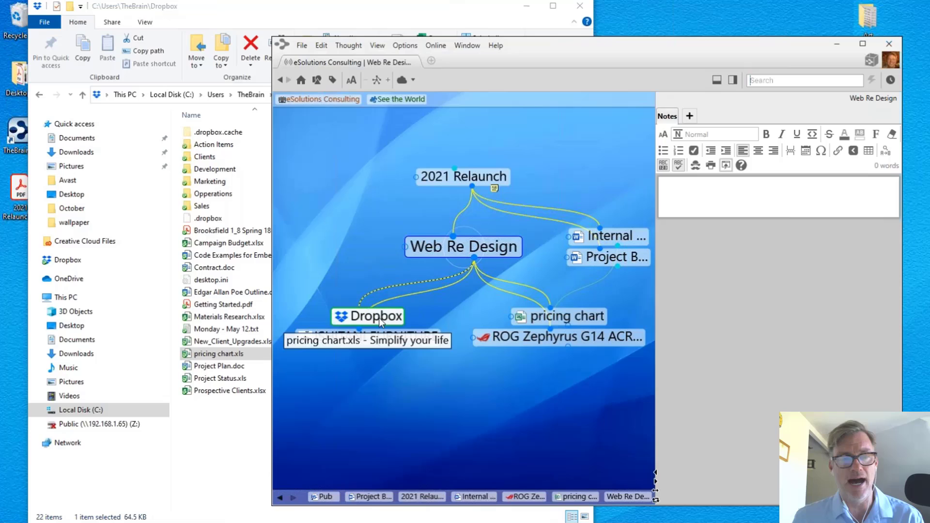
# Activate the Dropbox thought, view the linked pricing chart, widen the content area, and browse the Dropbox file list.
pyautogui.click(377, 318)
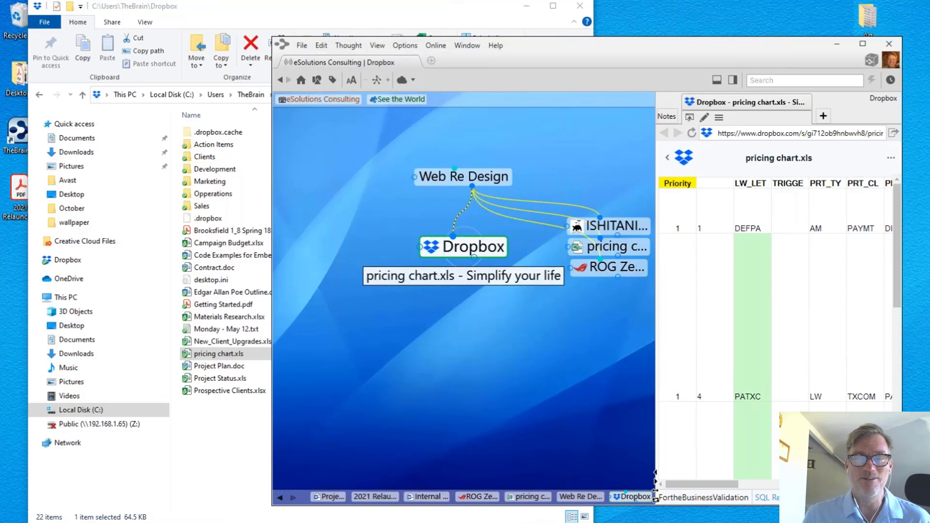
pyautogui.click(705, 232)
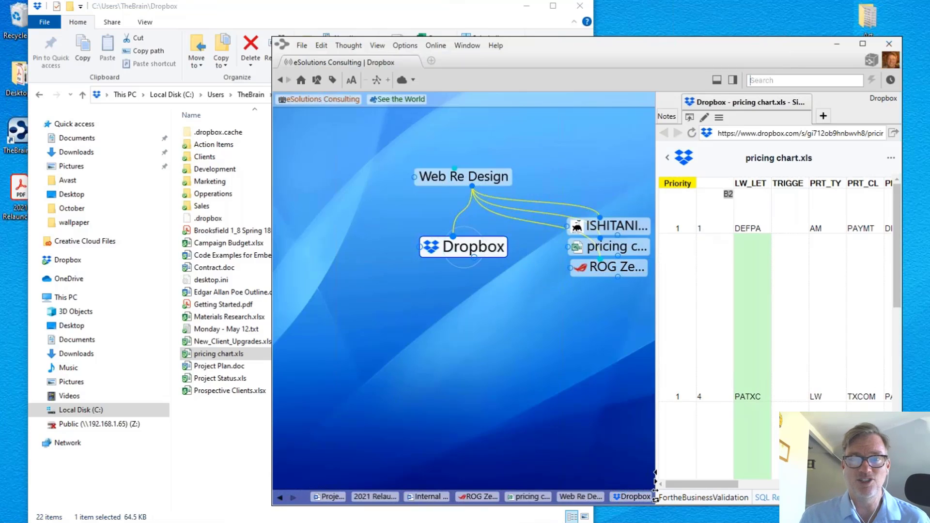
pyautogui.click(667, 159)
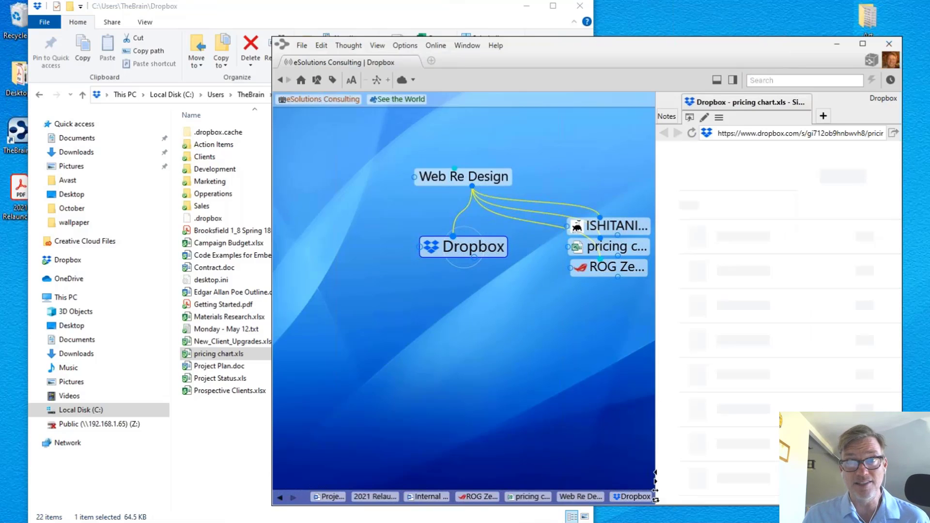
pyautogui.moveTo(655, 183); pyautogui.dragTo(566, 178)
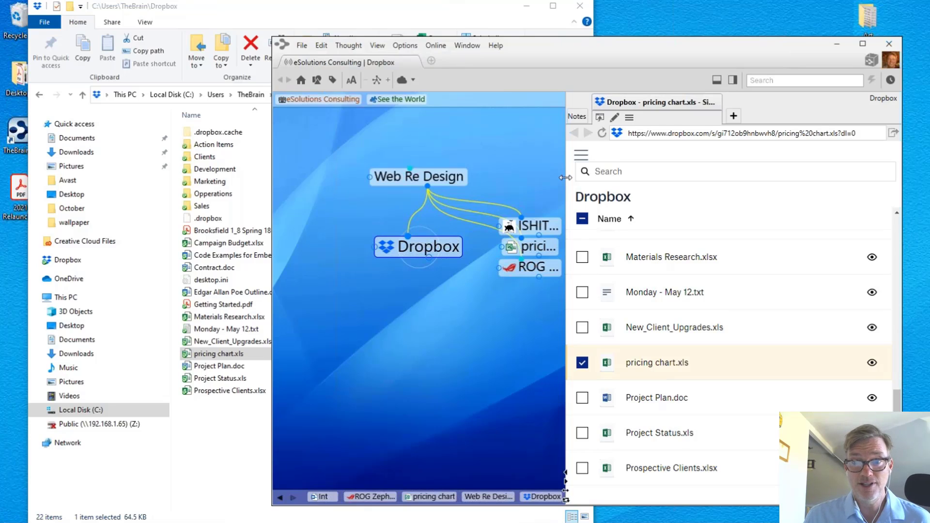
pyautogui.scroll(-1, 709, 388)
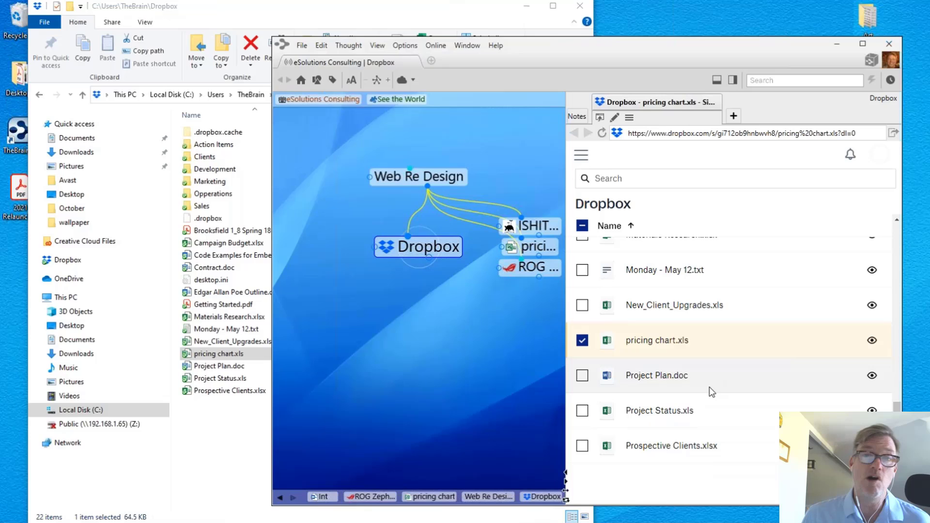
pyautogui.scroll(5, 711, 390)
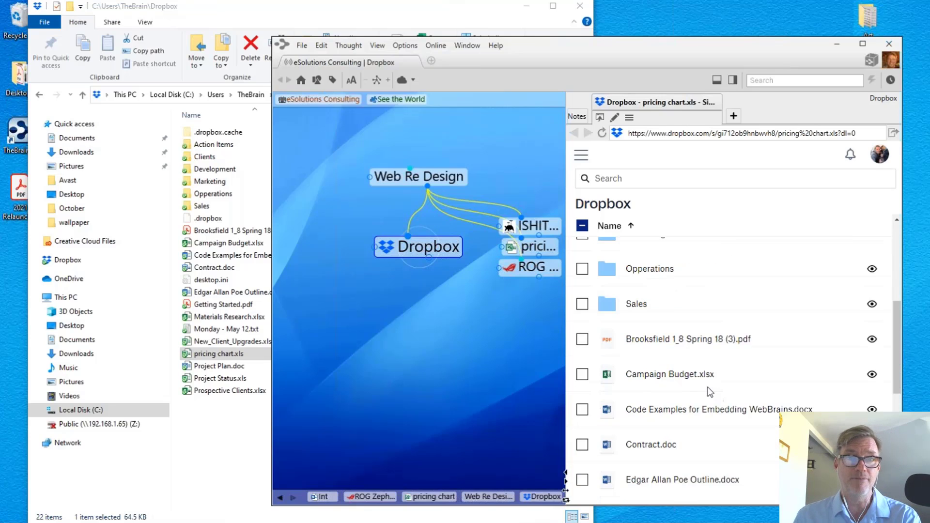
pyautogui.scroll(4, 711, 391)
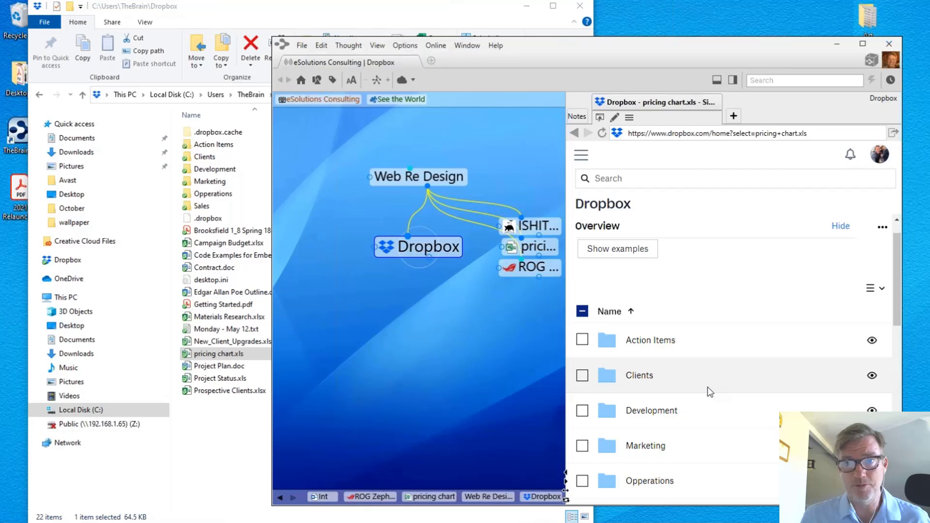
# Switch to the Chrome window, display Google Drive's My Drive, and move the window beside the Dropbox file list.
pyautogui.moveTo(495, 520)
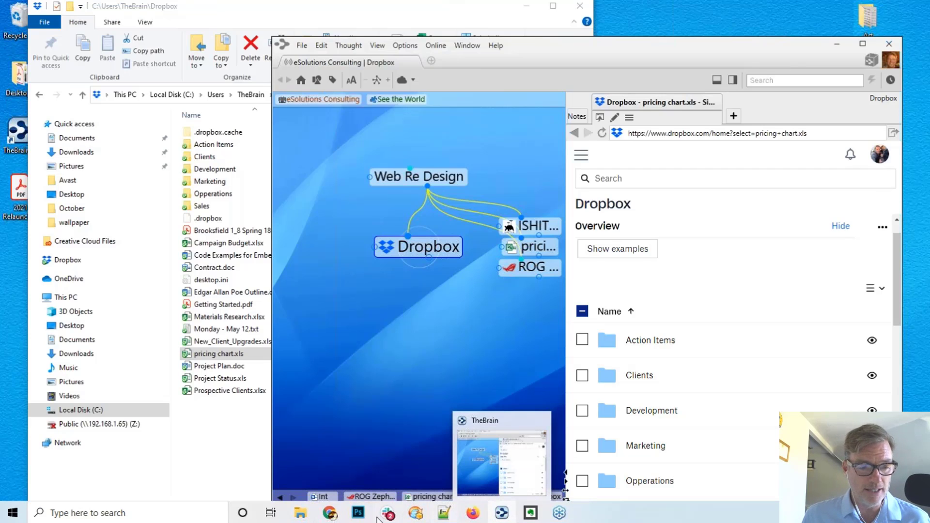
pyautogui.moveTo(329, 516)
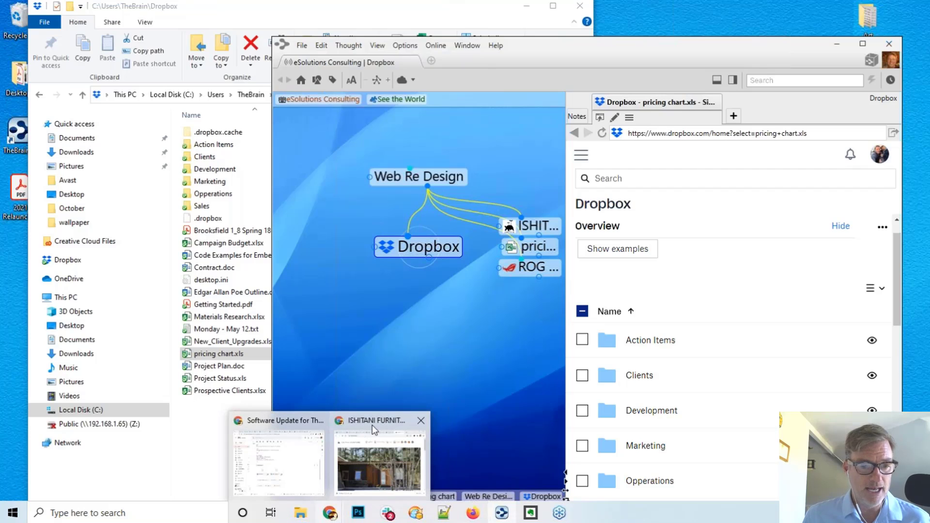
pyautogui.click(372, 426)
pyautogui.click(310, 80)
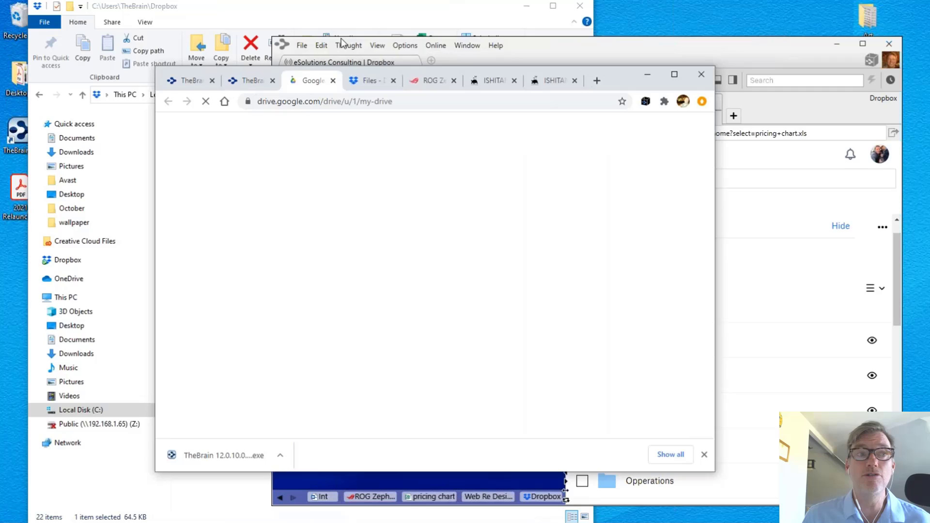
pyautogui.moveTo(422, 70); pyautogui.dragTo(274, 17)
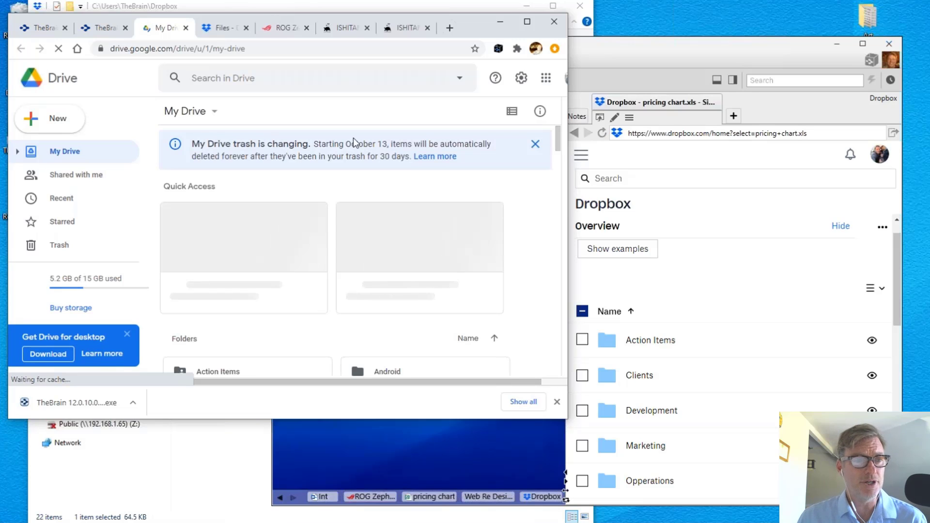
# Browse the My Drive files, select Edgar Allan Poe Outline.docx and then Contract.doc, and shift the browser window further aside.
pyautogui.scroll(-5, 328, 258)
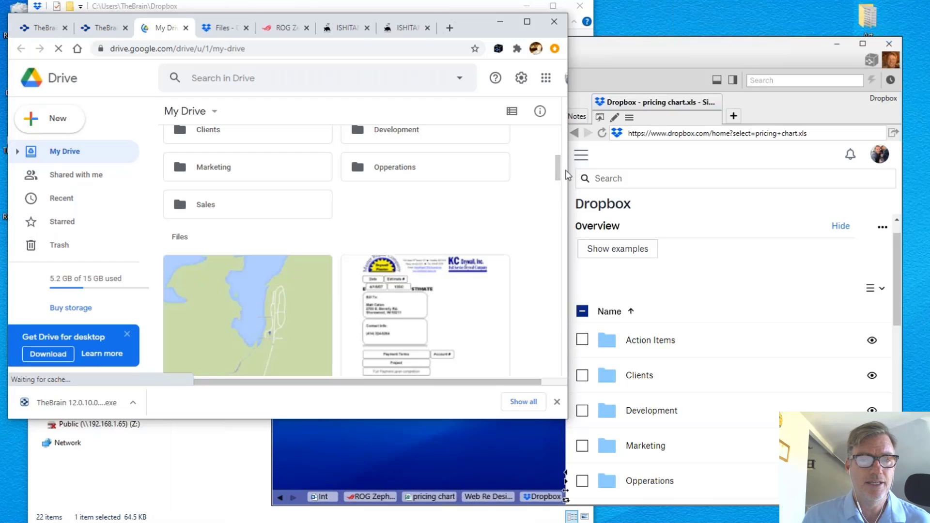
pyautogui.scroll(-5, 546, 257)
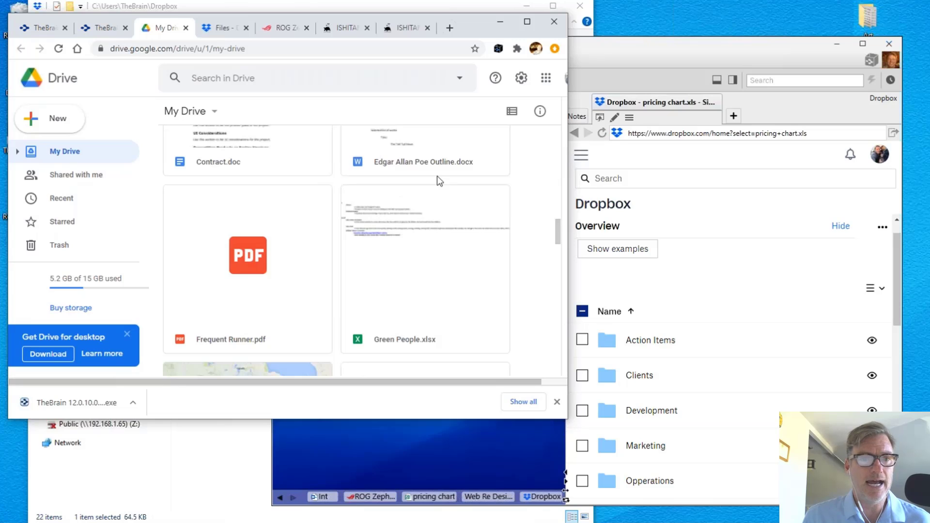
pyautogui.scroll(3, 410, 218)
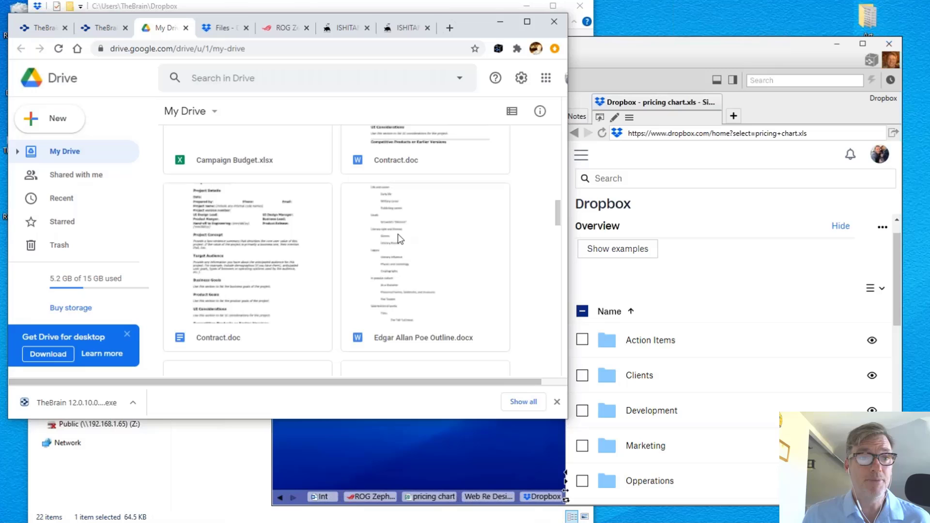
pyautogui.click(400, 238)
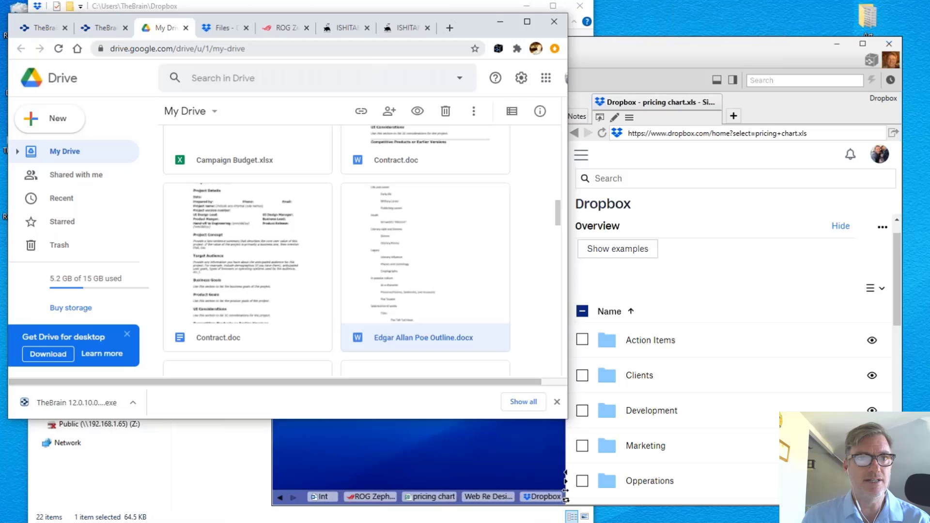
pyautogui.moveTo(477, 27); pyautogui.dragTo(458, 26)
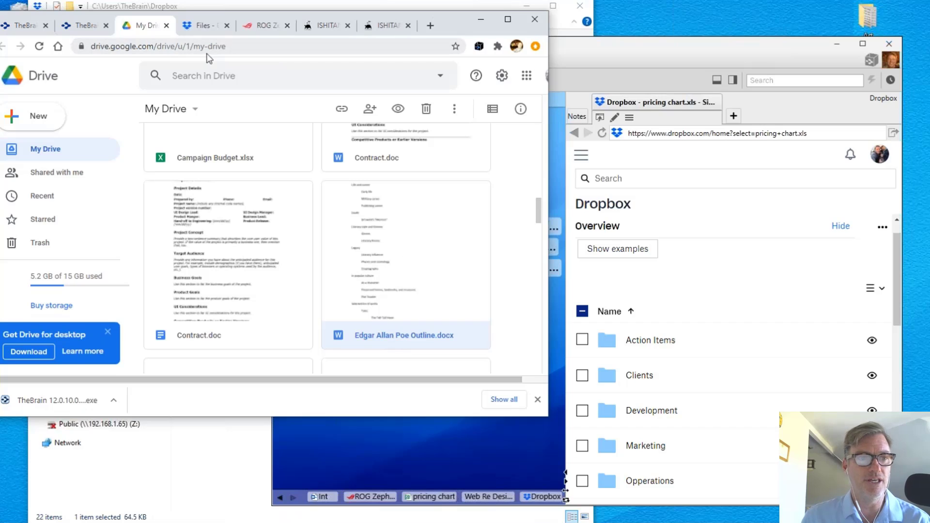
pyautogui.click(223, 272)
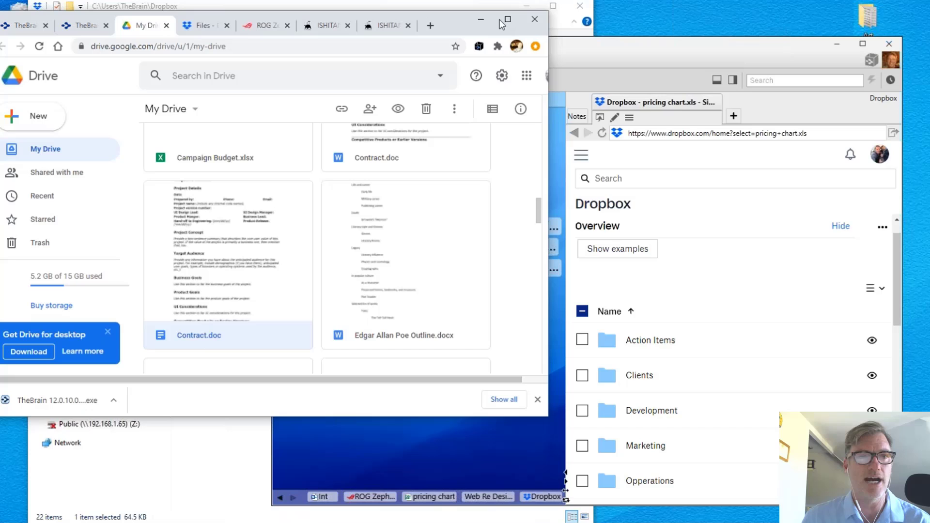
pyautogui.moveTo(446, 14); pyautogui.dragTo(441, 6)
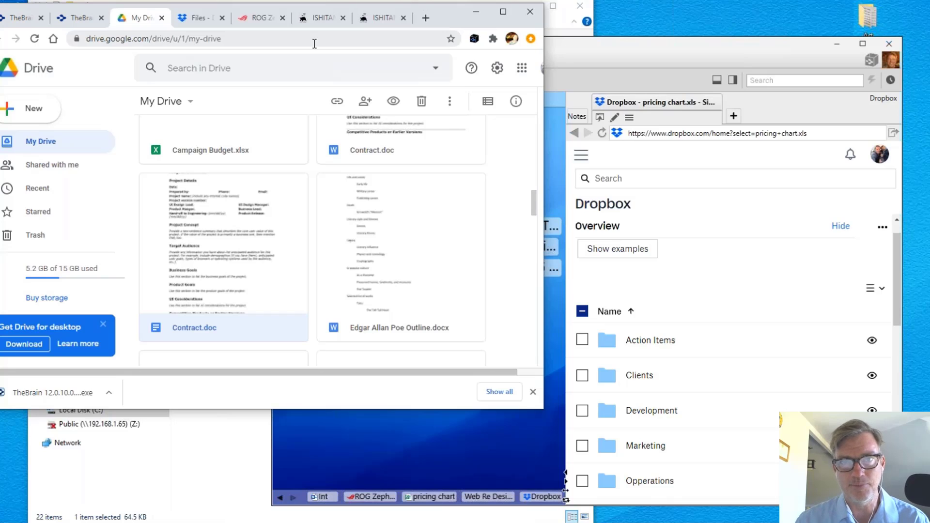
# Switch to Evernote, restore its window from full screen, and narrow and reposition it beside TheBrain's content area.
pyautogui.click(604, 51)
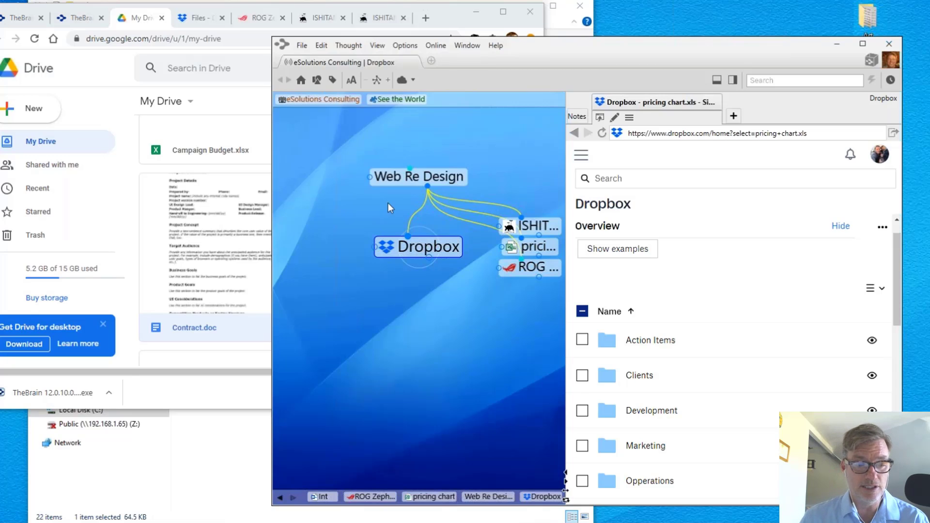
pyautogui.moveTo(533, 517)
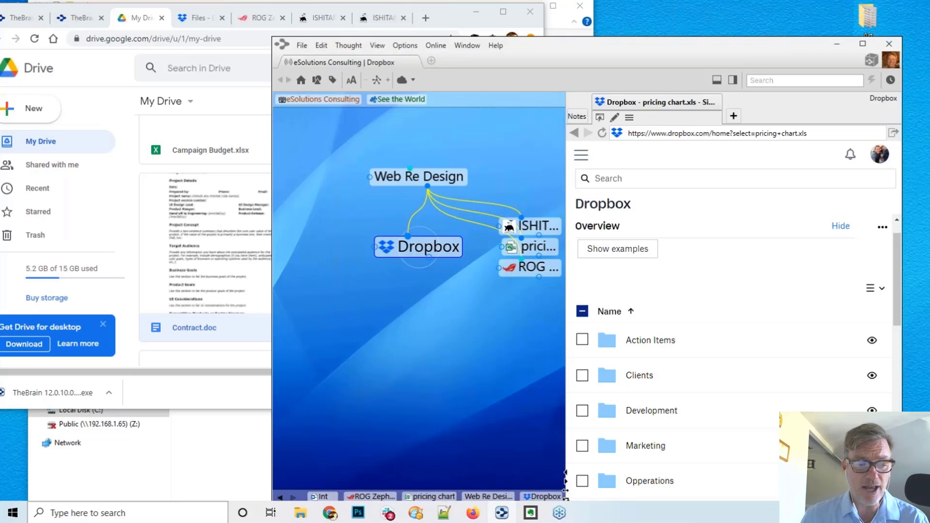
pyautogui.click(532, 514)
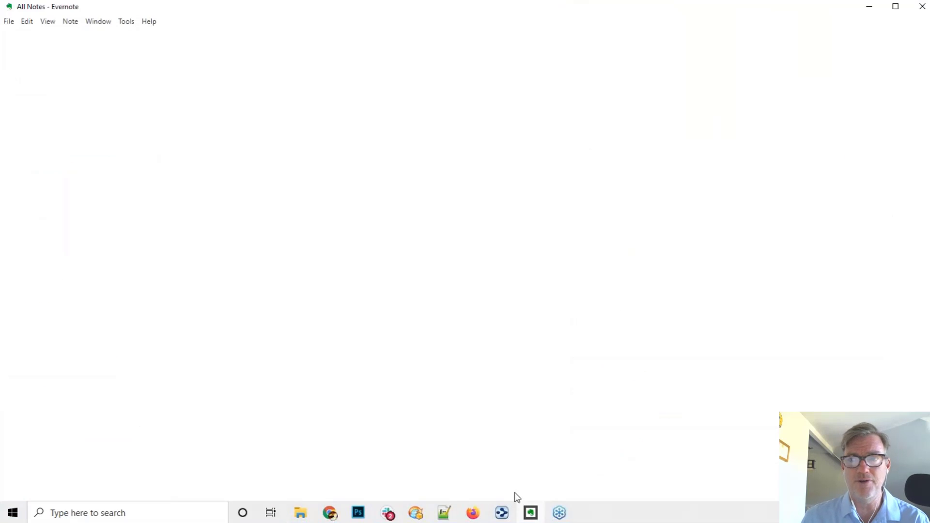
pyautogui.doubleClick(786, 14)
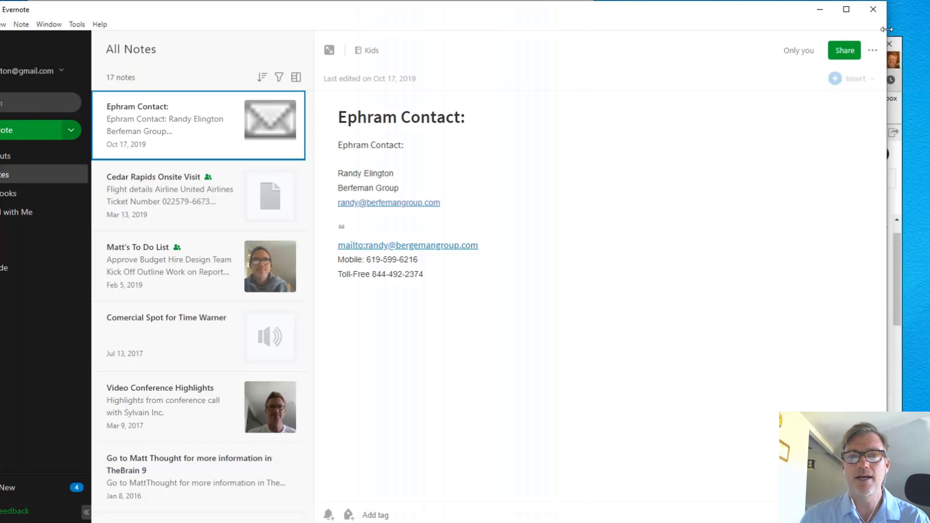
pyautogui.moveTo(887, 29); pyautogui.dragTo(601, 27)
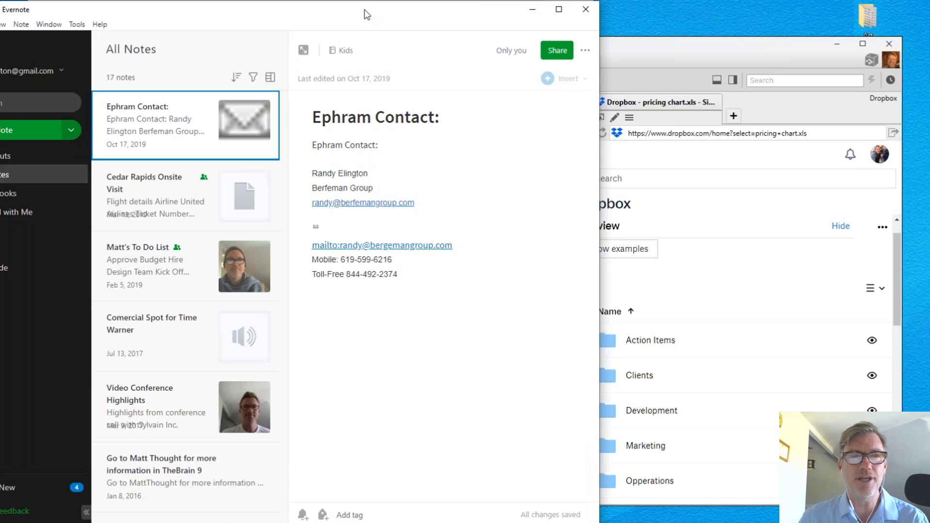
pyautogui.moveTo(414, 11); pyautogui.dragTo(417, 10)
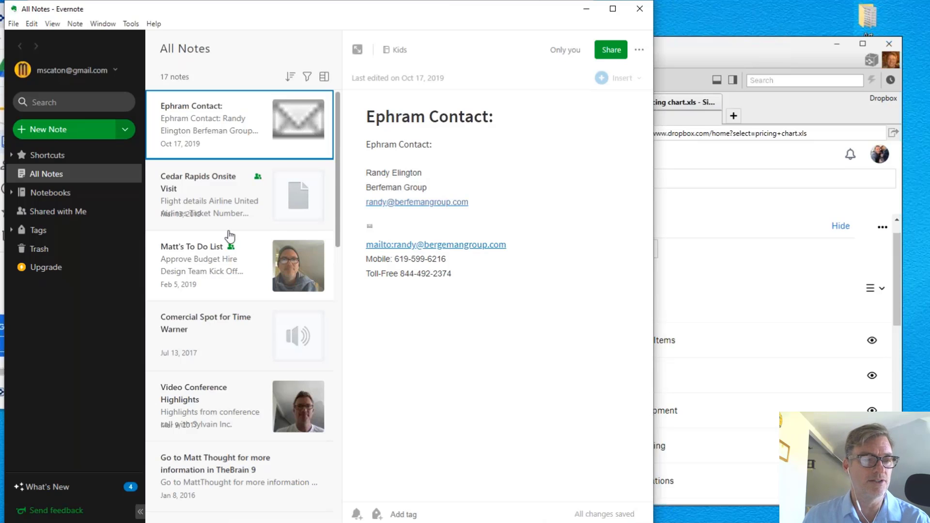
# Browse the All Notes list and copy the internal link of the Cedar Rapids Onsite Visit note.
pyautogui.scroll(-3, 200, 428)
pyautogui.scroll(-1, 200, 428)
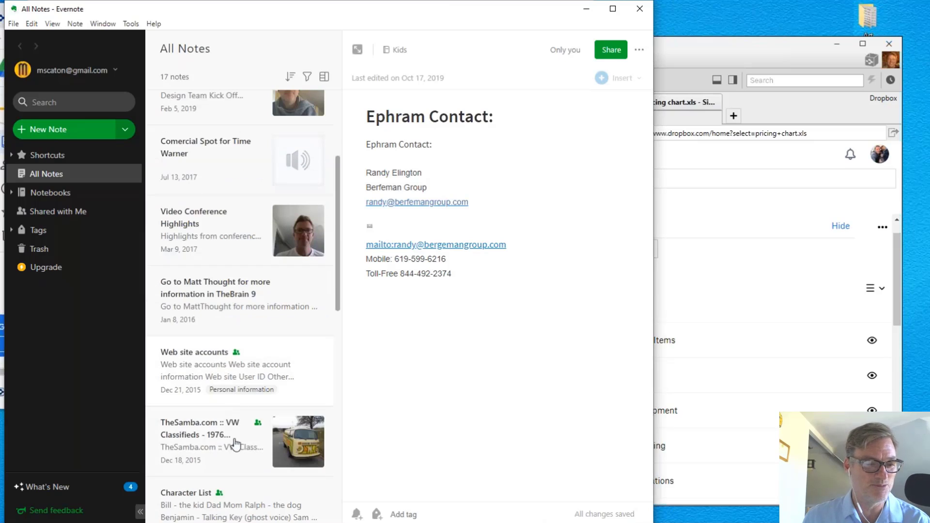
pyautogui.scroll(5, 212, 219)
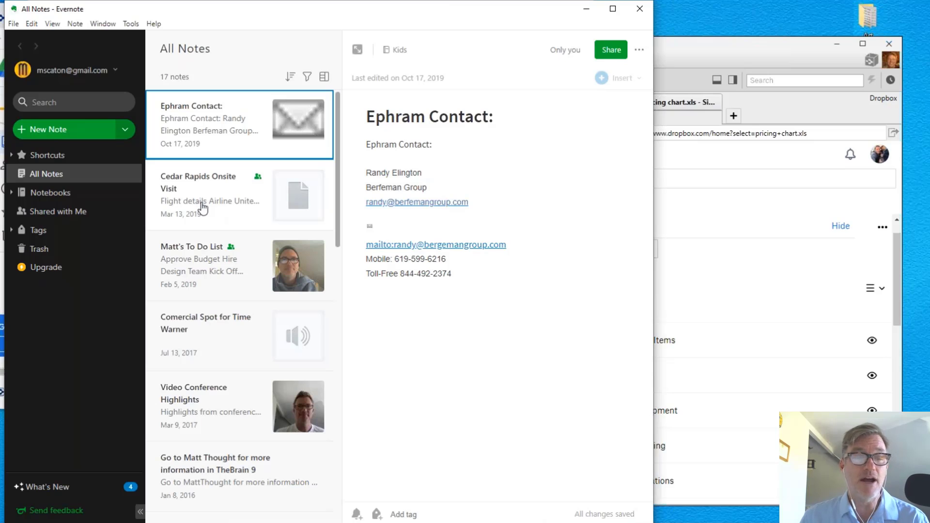
pyautogui.rightClick(203, 208)
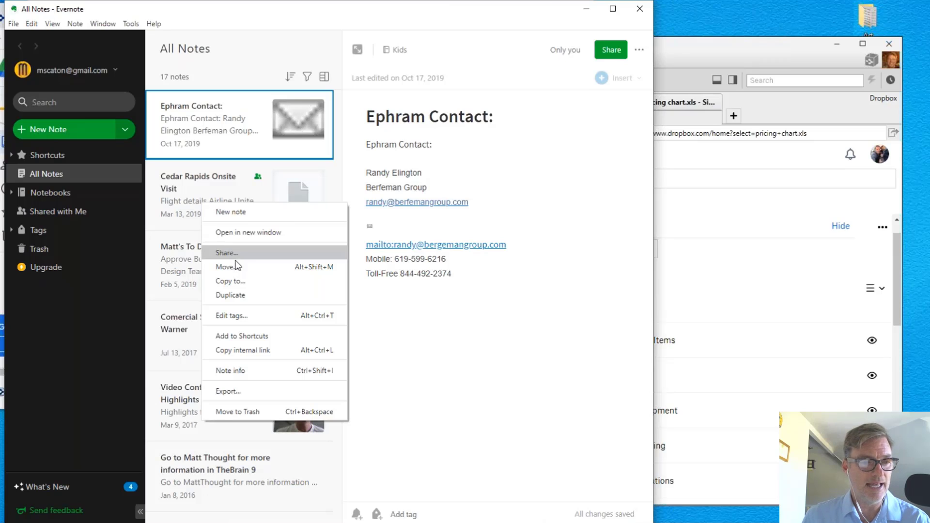
pyautogui.click(237, 350)
# Switch to TheBrain and paste the copied Evernote note link as a web link thought under Dropbox.
pyautogui.click(731, 46)
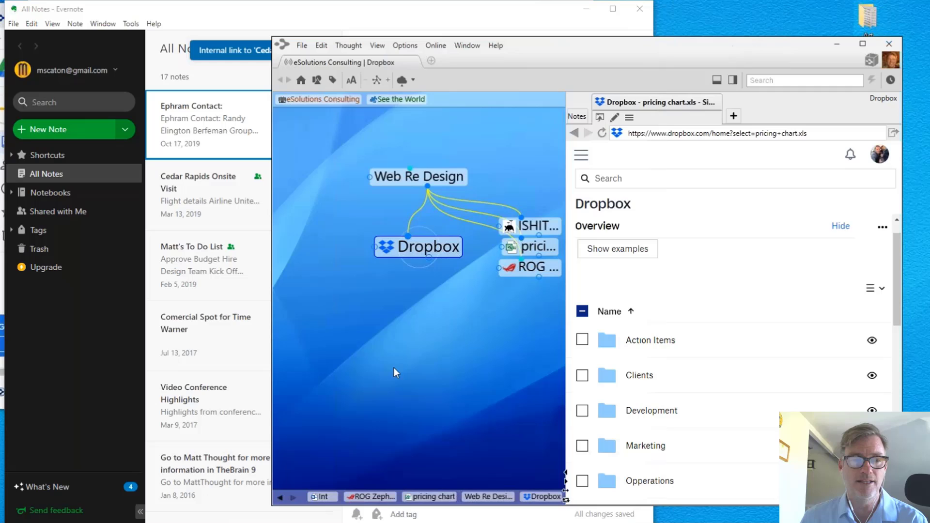
pyautogui.rightClick(395, 362)
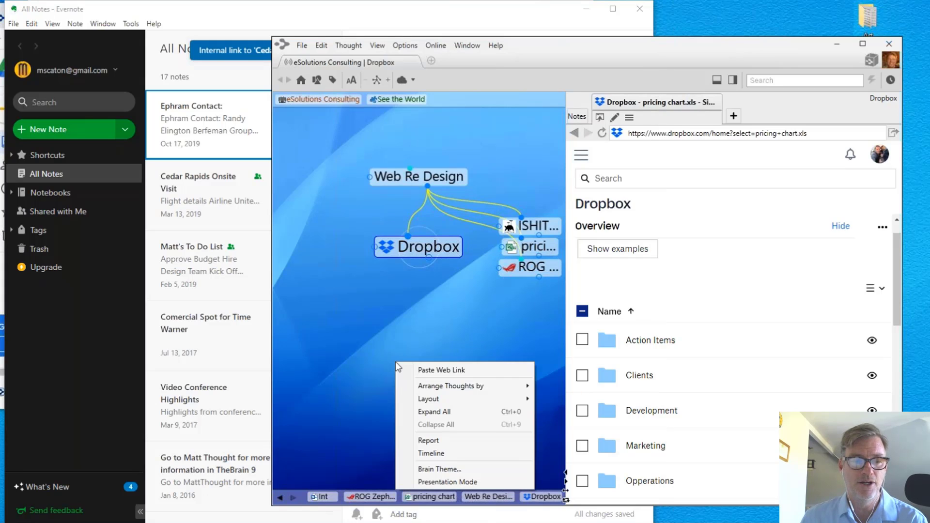
pyautogui.click(443, 370)
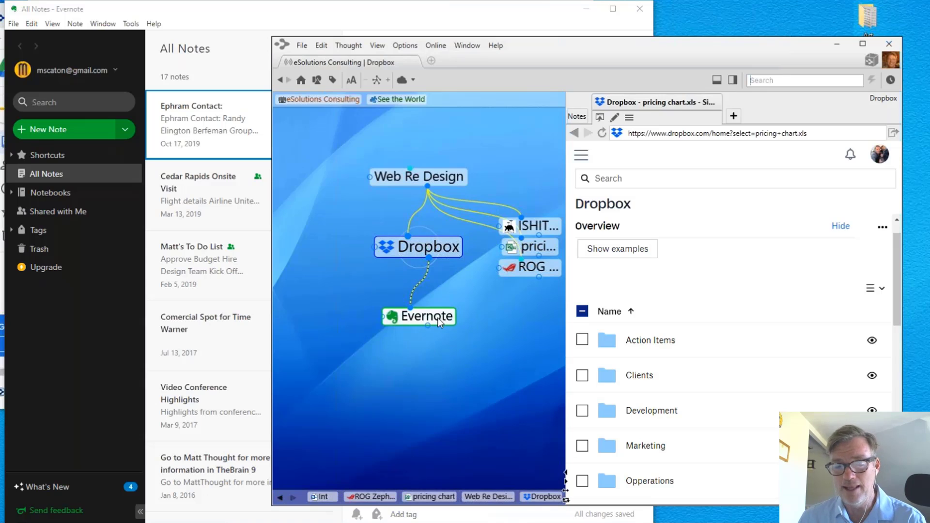
# Activate the Evernote thought, open its link in the external browser, and return through Dropbox to Web Re Design in TheBrain.
pyautogui.click(437, 318)
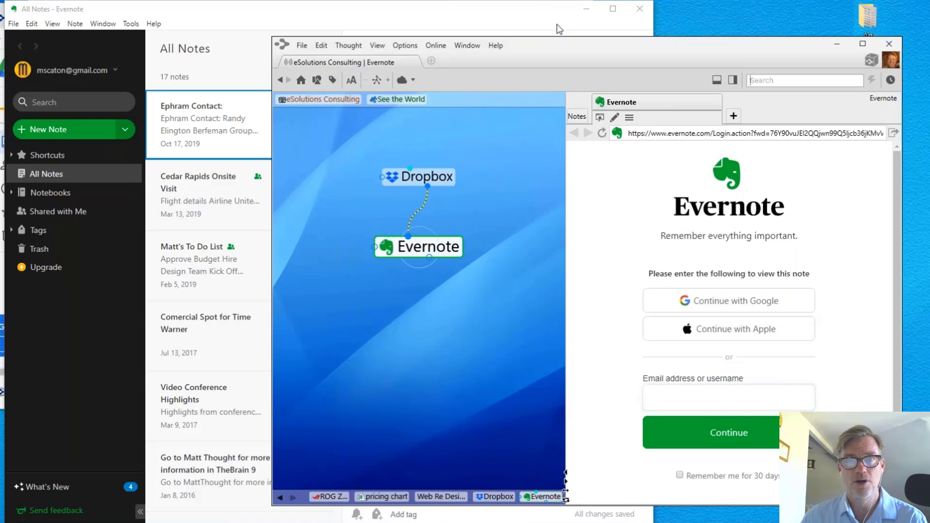
pyautogui.click(599, 117)
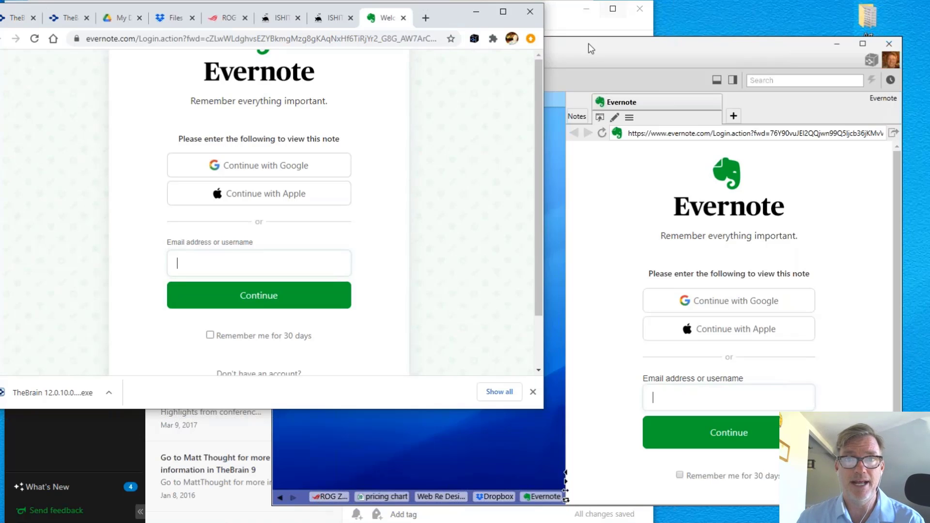
pyautogui.click(602, 82)
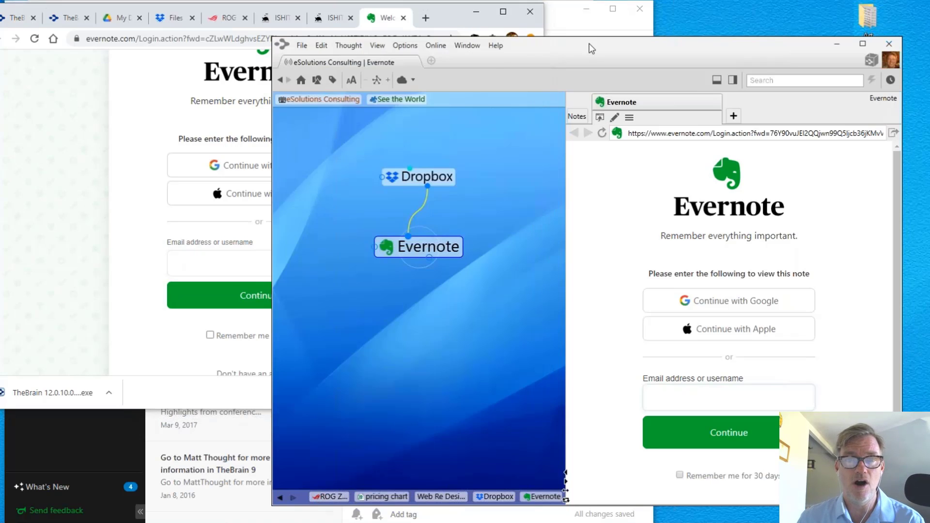
pyautogui.click(427, 176)
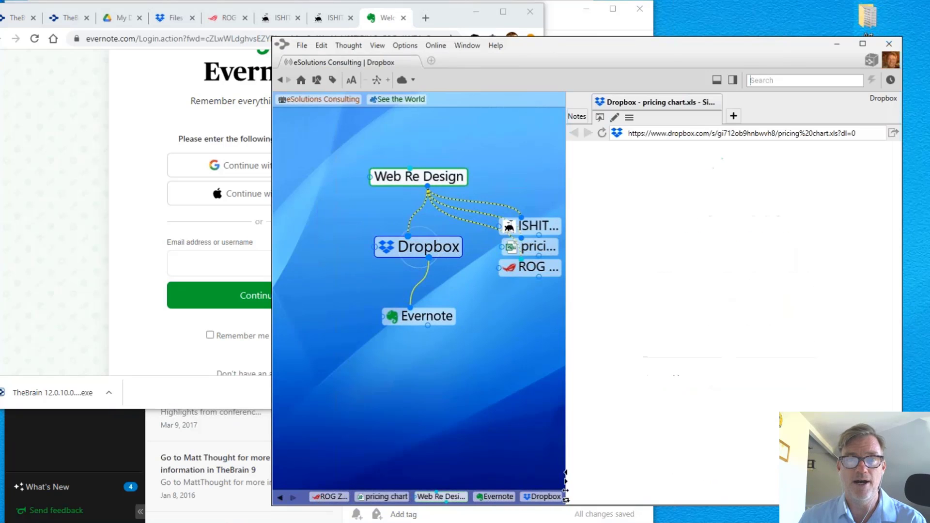
pyautogui.click(428, 179)
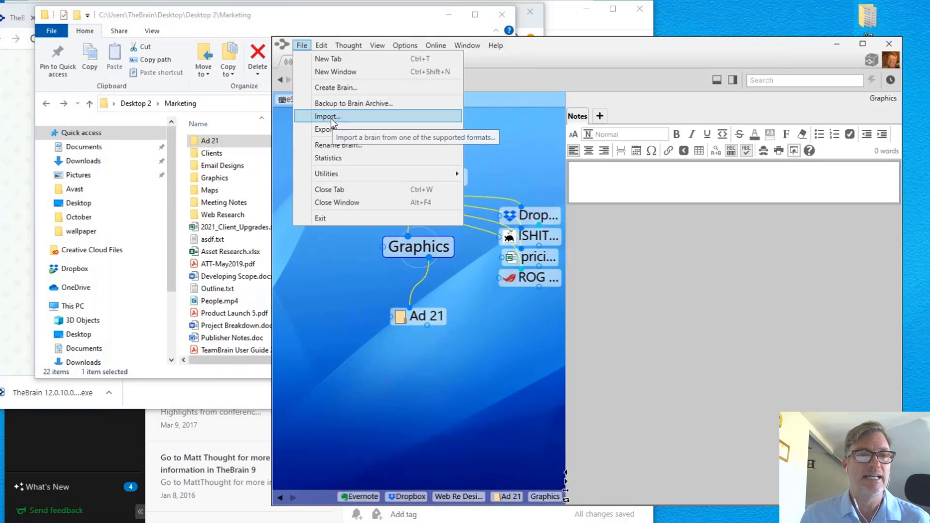
# Start an import of type Folders and choose the Ad 21 folder under Desktop 2 > Marketing as the source.
pyautogui.press('Escape')
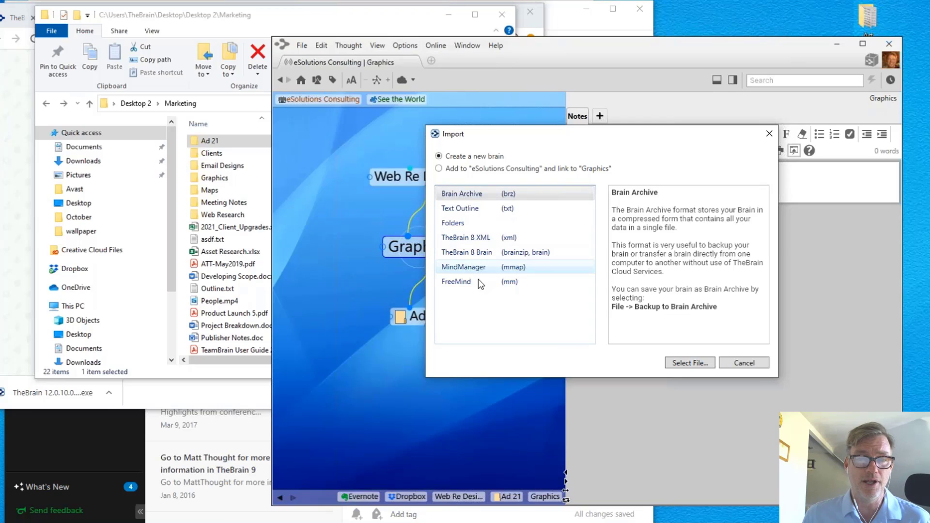
pyautogui.click(453, 224)
pyautogui.click(690, 364)
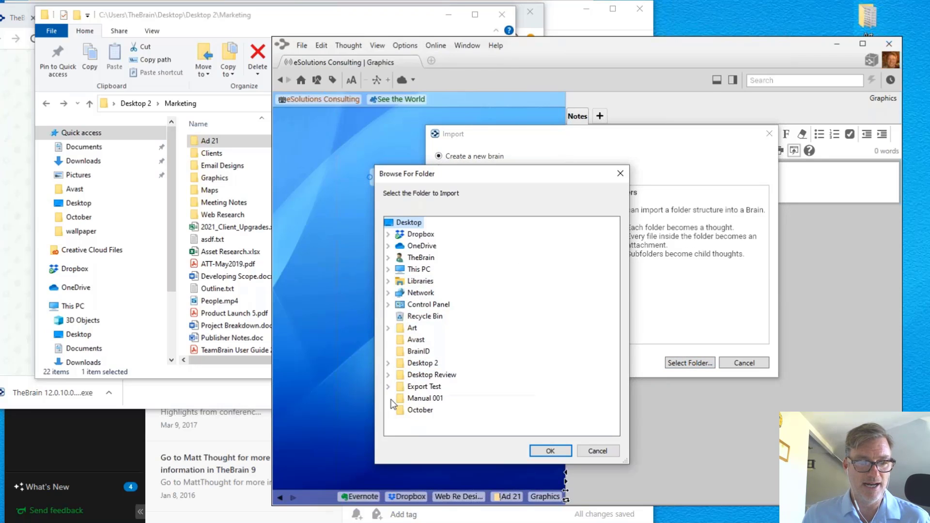
pyautogui.click(388, 363)
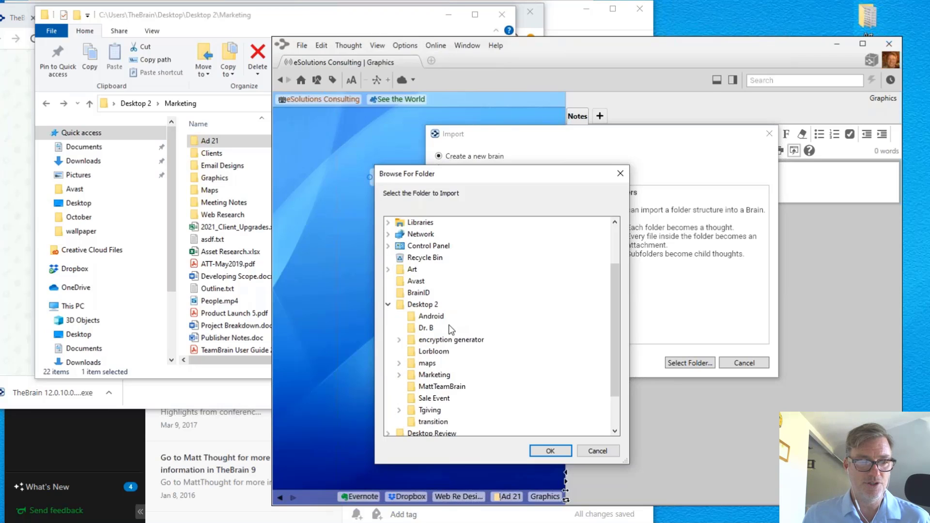
pyautogui.click(400, 375)
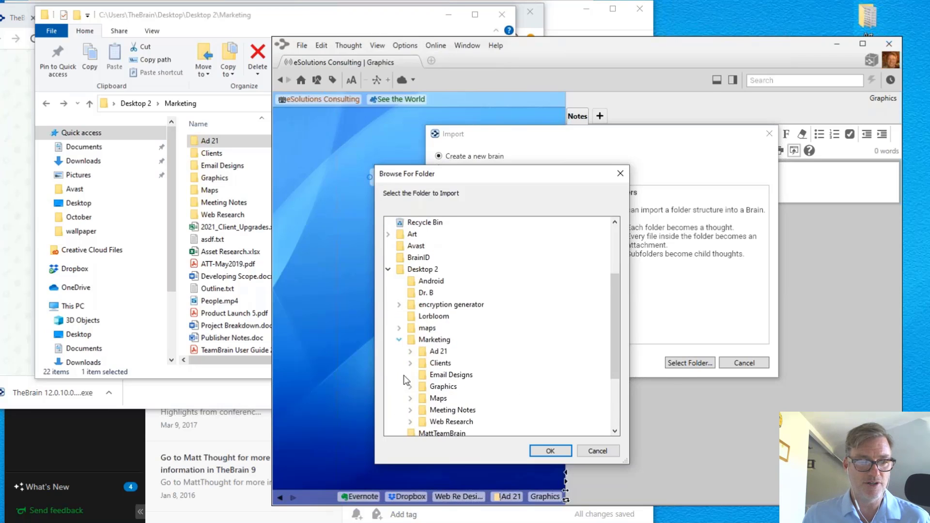
pyautogui.doubleClick(440, 365)
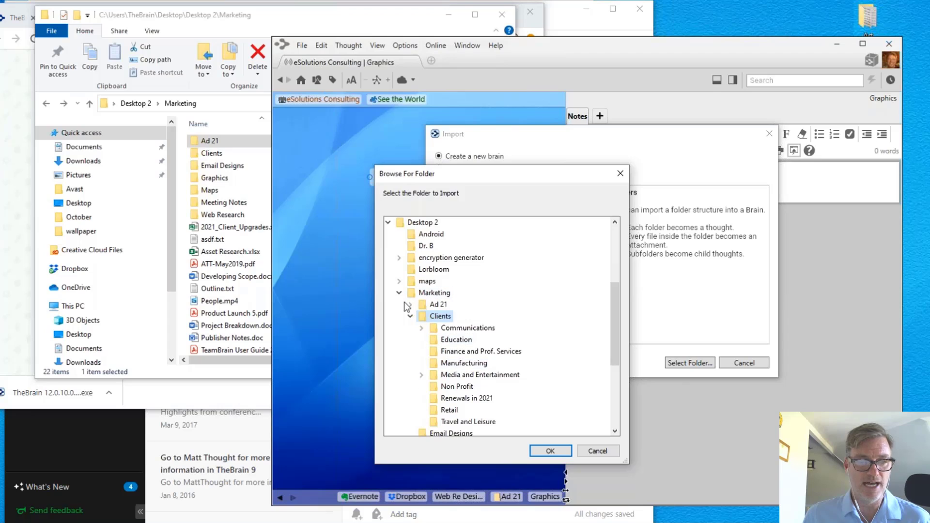
pyautogui.click(438, 304)
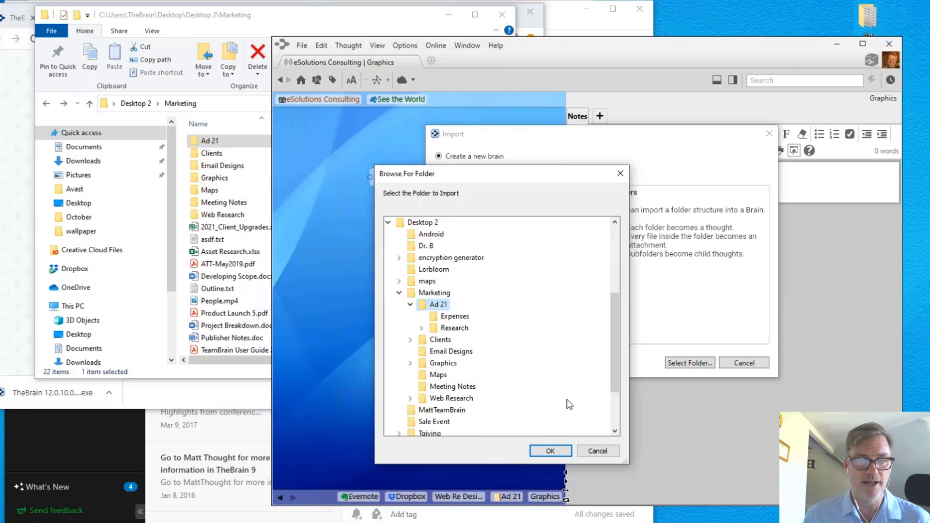
pyautogui.click(550, 450)
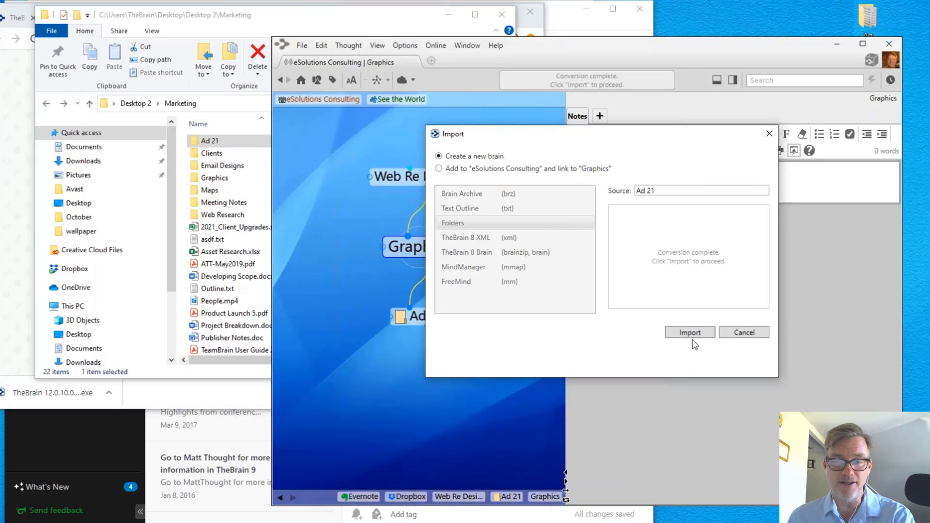
# Import Ad 21 into the existing eSolutions Consulting brain, linked to the Graphics thought.
pyautogui.click(444, 168)
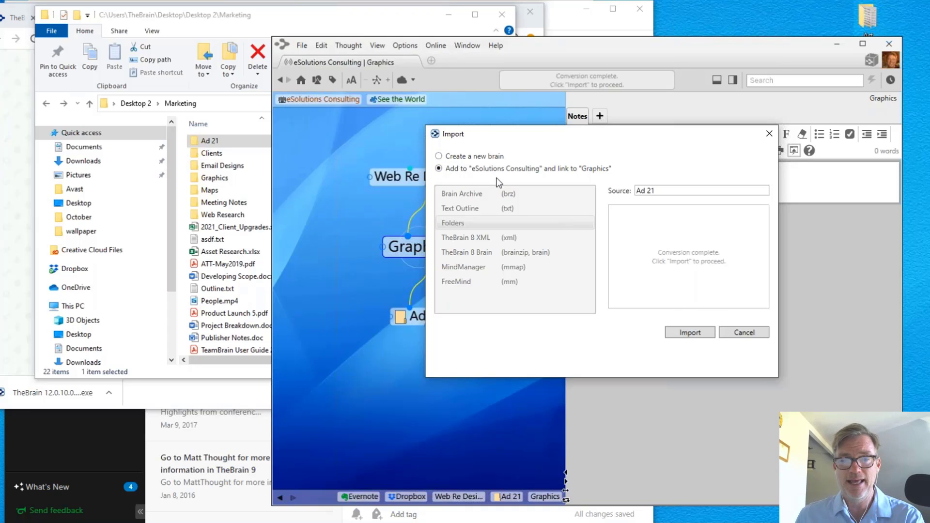
pyautogui.click(691, 335)
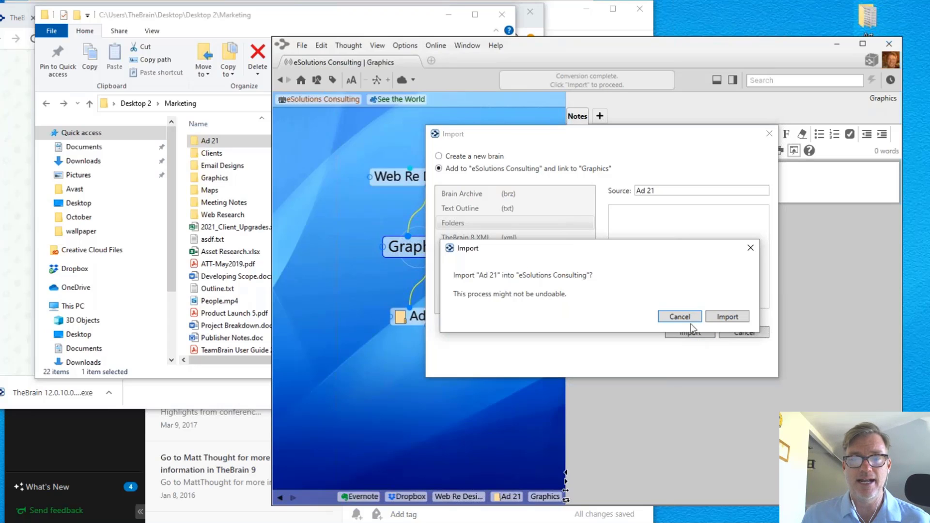
pyautogui.click(731, 316)
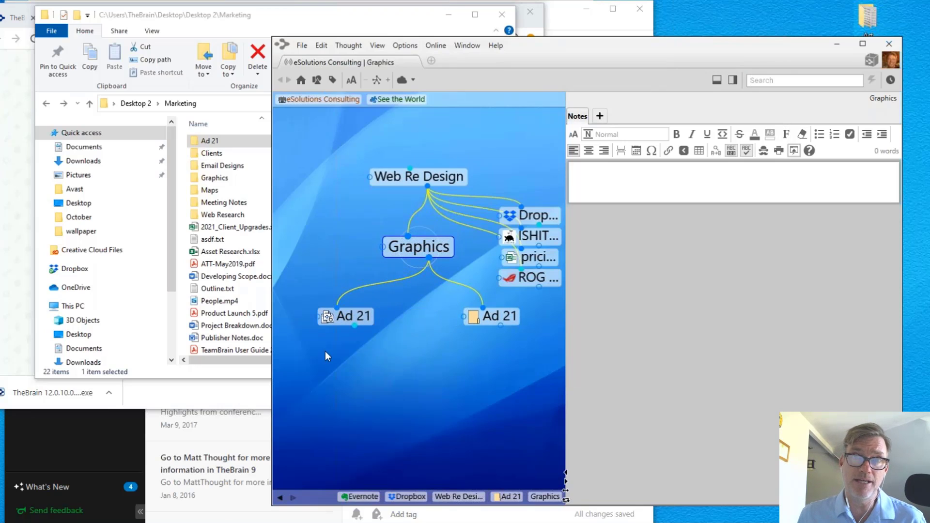
# Activate the imported Ad 21 thought and open the Ad 21 folder in File Explorer to compare their contents.
pyautogui.click(359, 319)
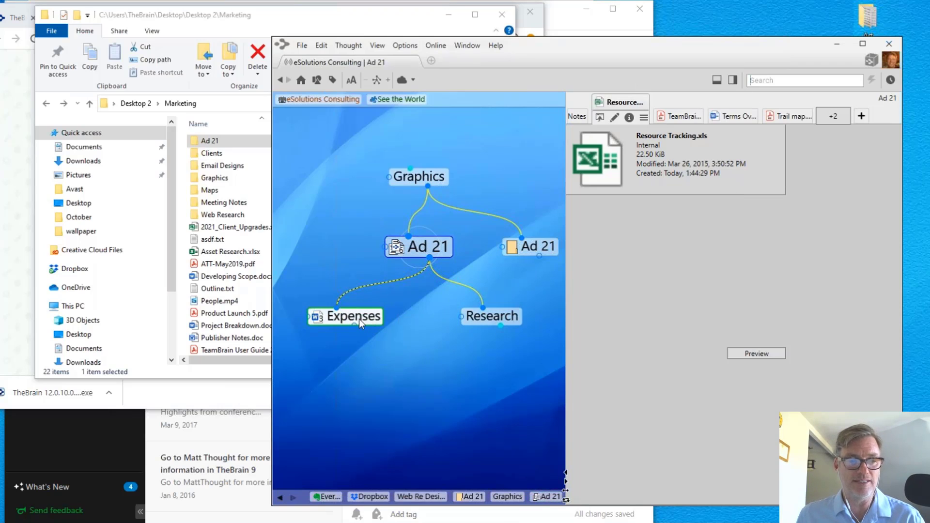
pyautogui.click(224, 145)
pyautogui.doubleClick(224, 145)
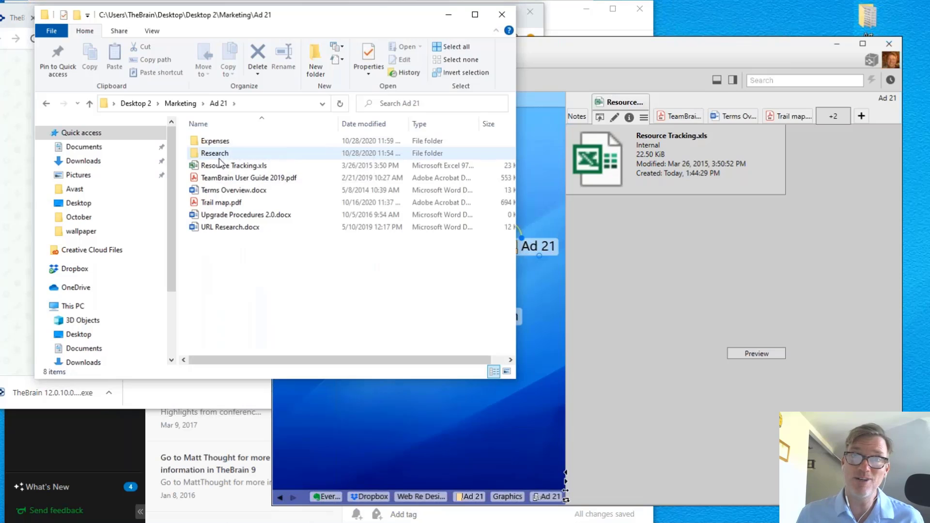
pyautogui.click(495, 446)
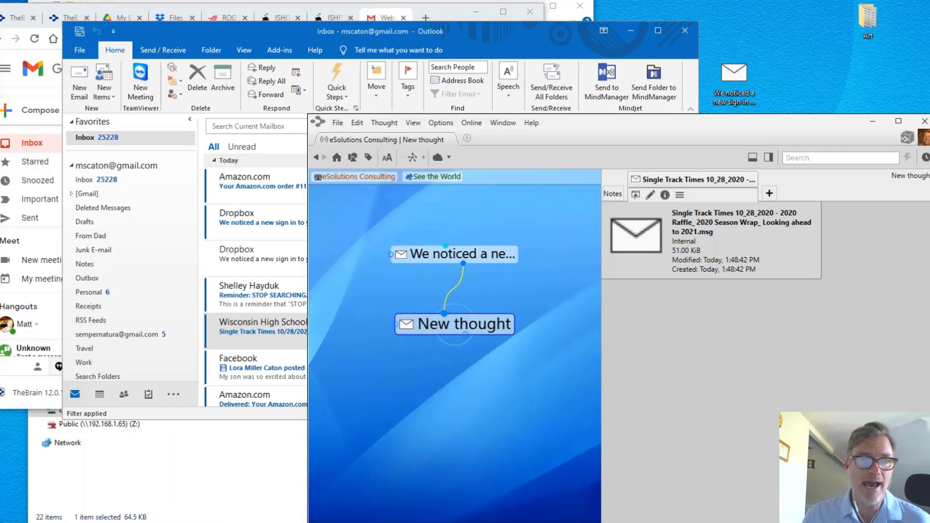
# Move TheBrain's window further up and navigate from the e-mail thoughts through Gmail, Ad 21 and Graphics to Web Re Design.
pyautogui.click(474, 249)
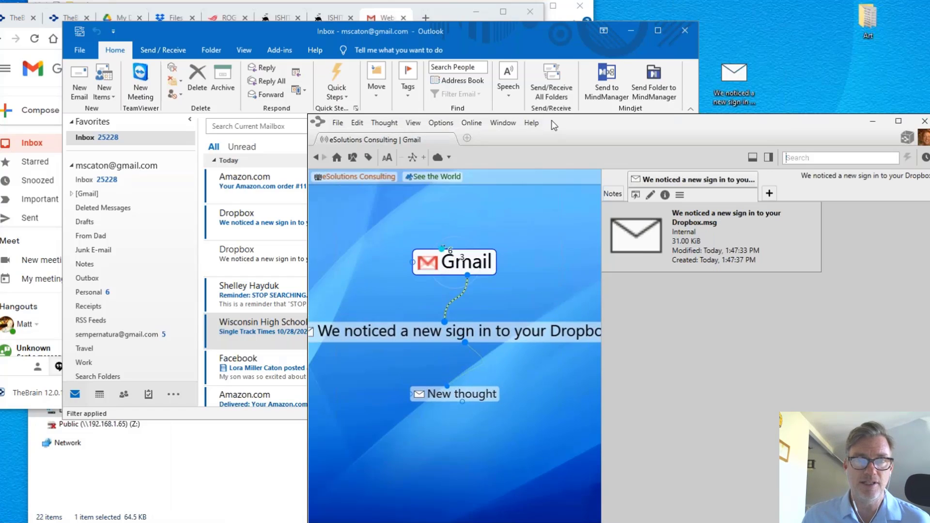
pyautogui.moveTo(551, 120); pyautogui.dragTo(481, 45)
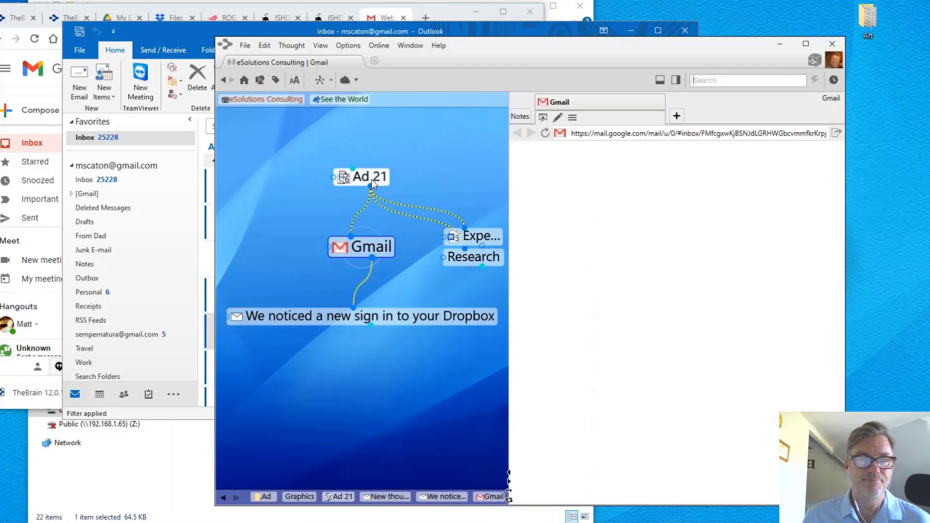
pyautogui.click(371, 180)
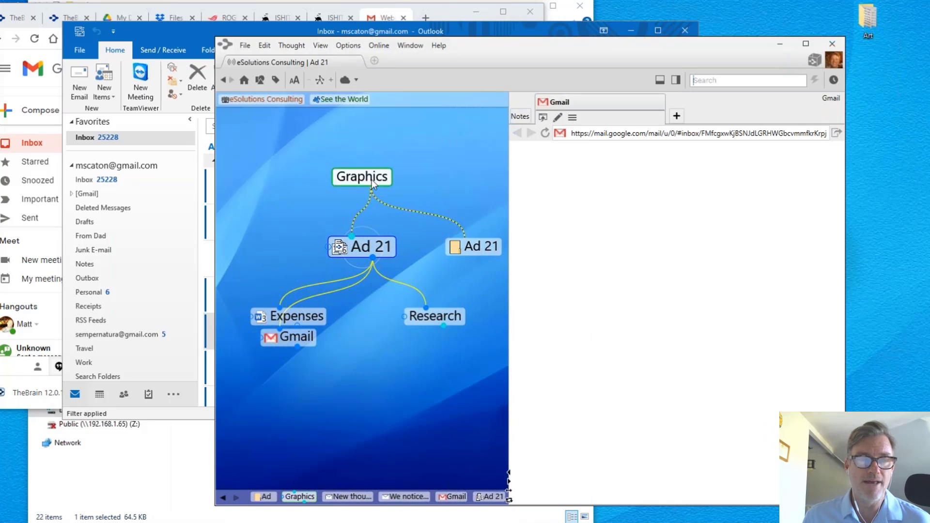
pyautogui.click(372, 181)
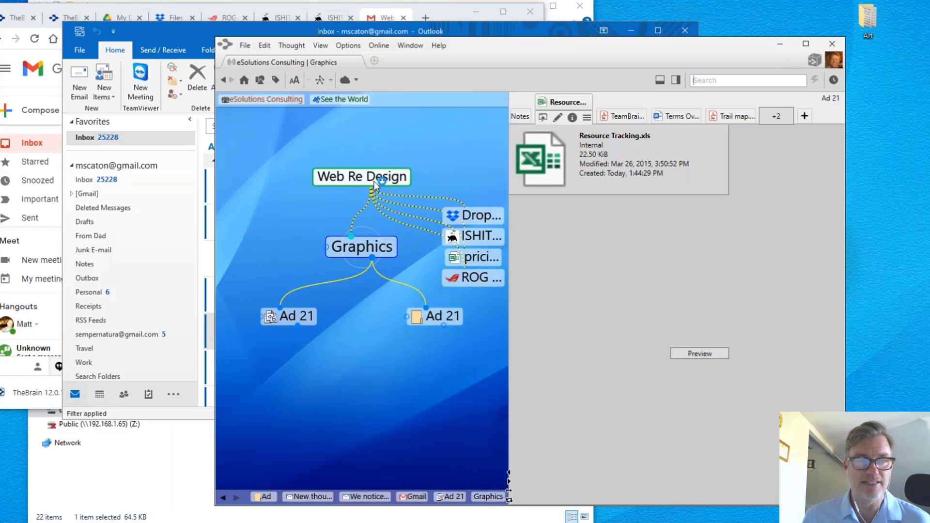
pyautogui.click(374, 181)
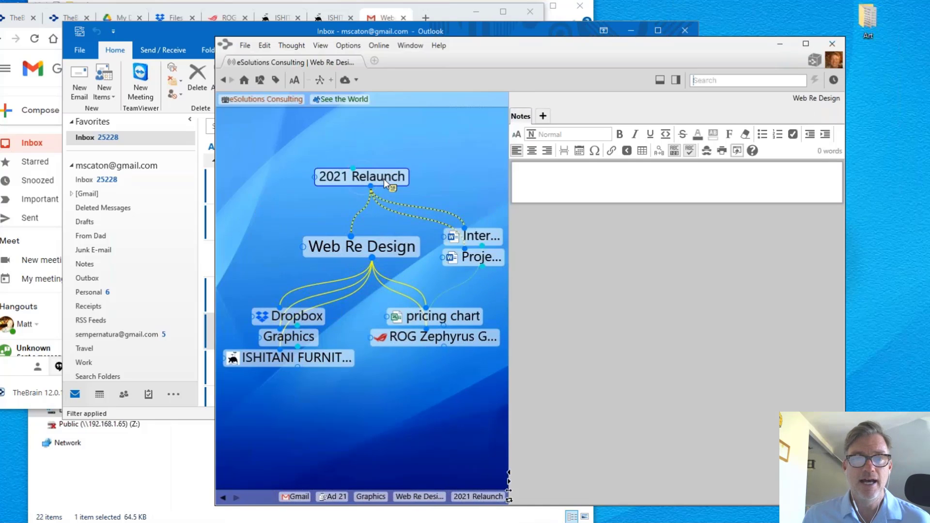
# Activate the 2021 Relaunch thought and report the brain's thoughts by attachments of type External Attachments.
pyautogui.click(396, 175)
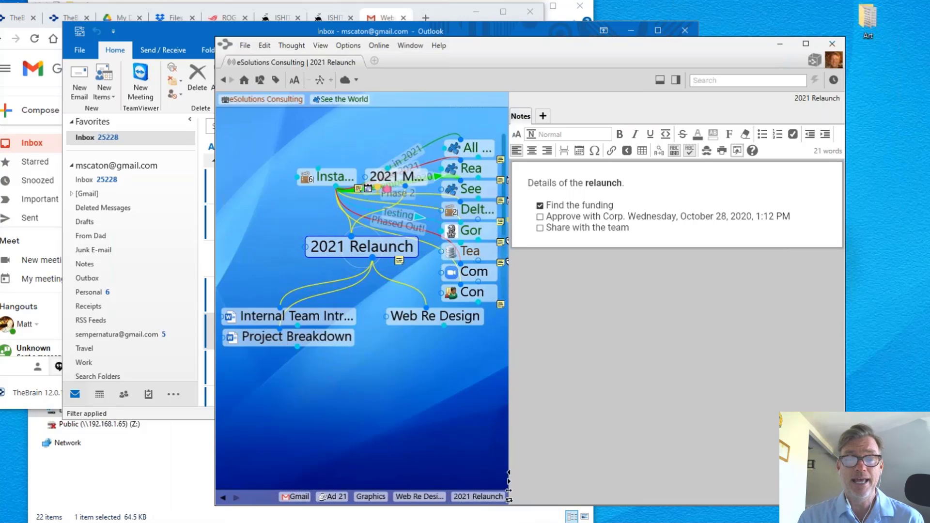
pyautogui.click(675, 80)
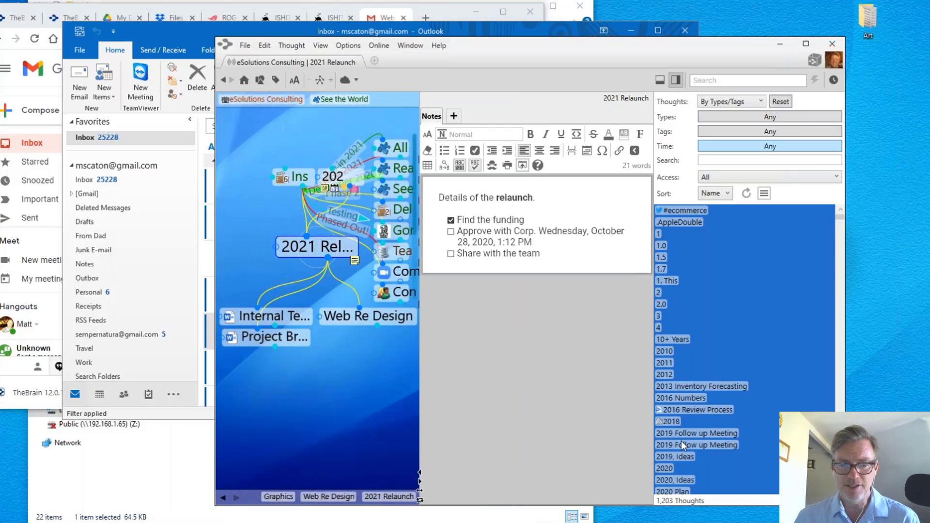
pyautogui.moveTo(667, 521)
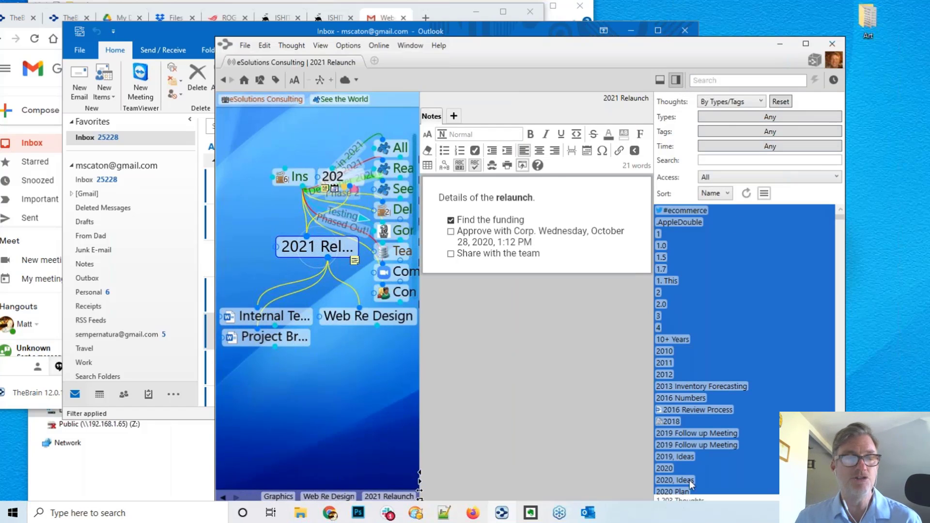
pyautogui.click(760, 103)
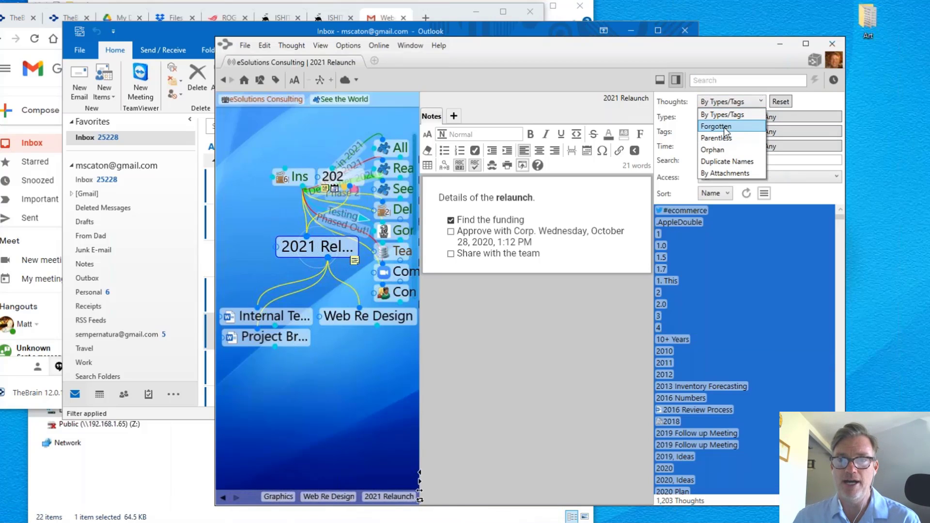
pyautogui.click(725, 173)
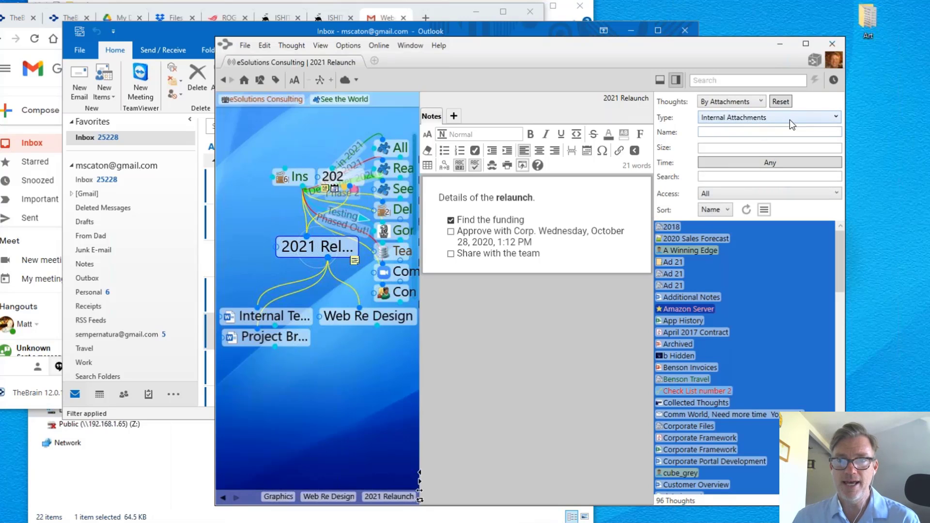
pyautogui.click(790, 118)
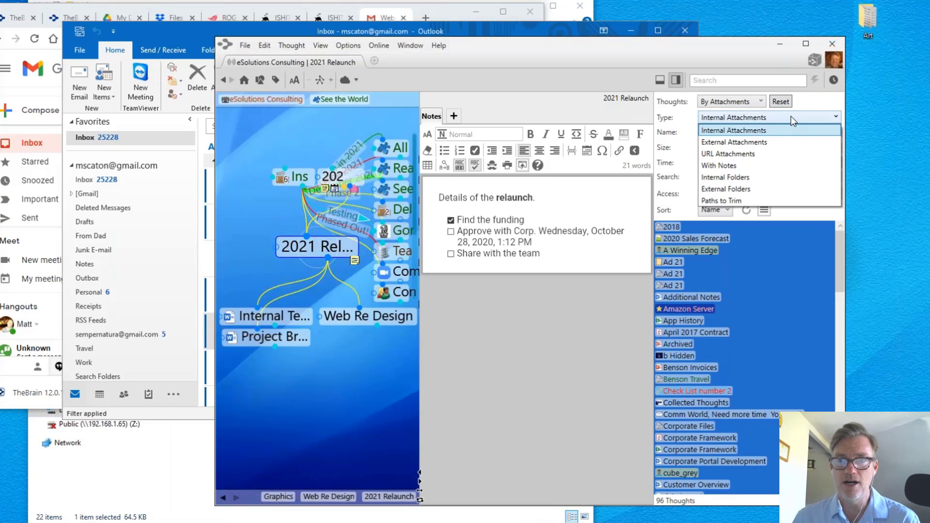
pyautogui.click(768, 142)
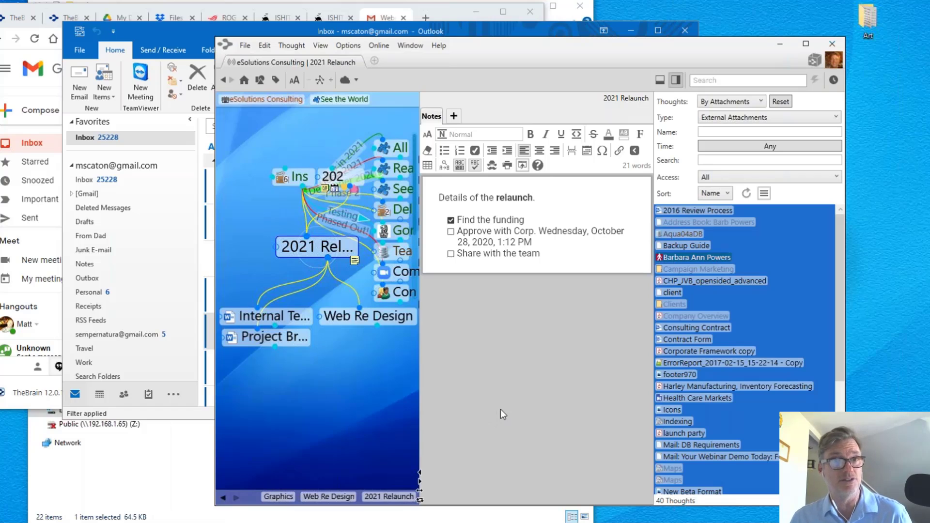
# Close the report, widen the thought map beside the notes, and maximize TheBrain's window.
pyautogui.click(540, 254)
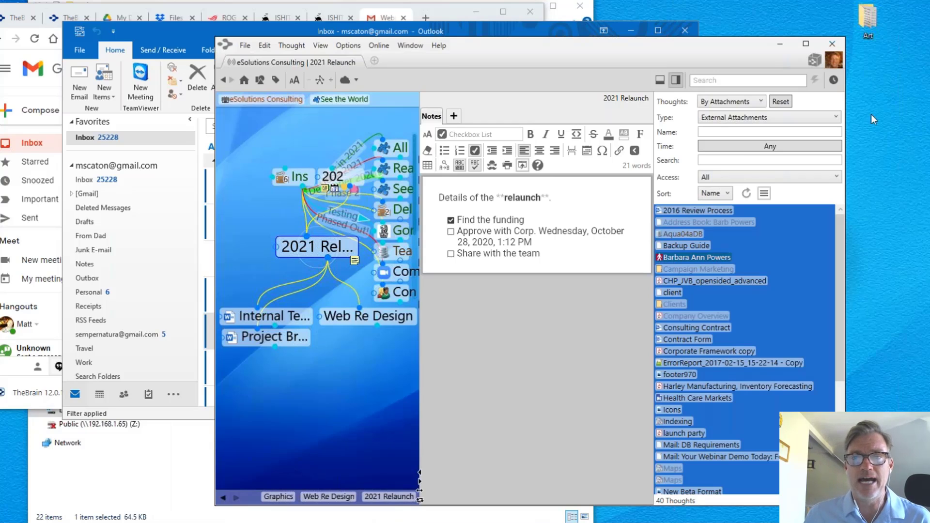
pyautogui.click(612, 440)
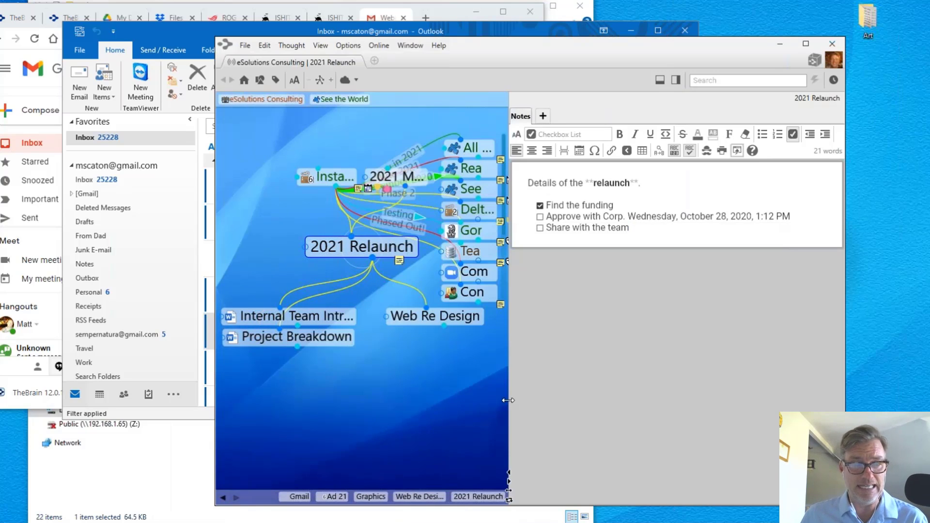
pyautogui.moveTo(587, 397); pyautogui.dragTo(663, 387)
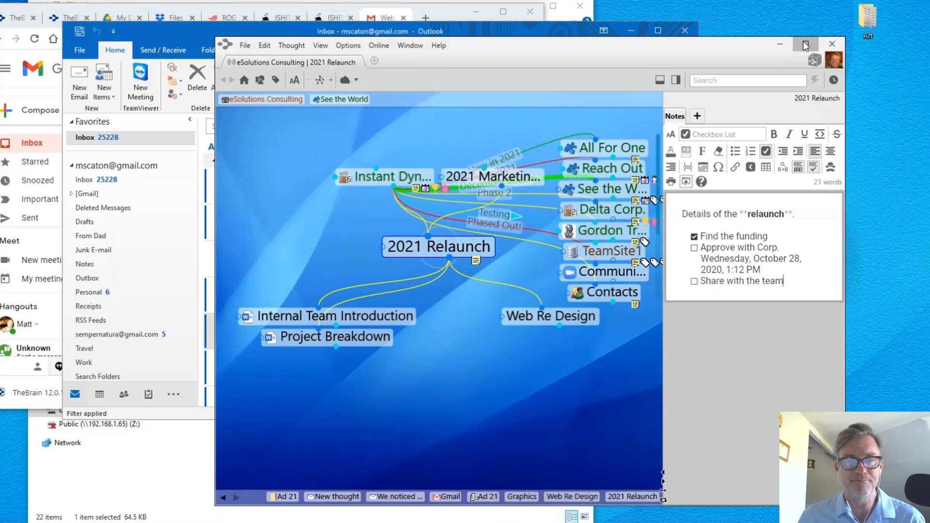
pyautogui.click(805, 45)
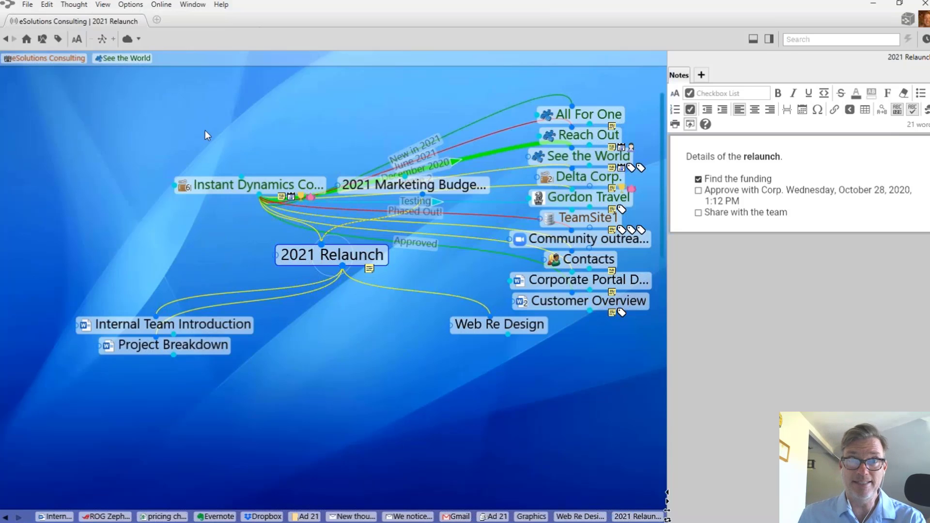
# Copy the local thought URL of 2021 Relaunch and create a brain named "Here is my new brain" with the Light Blue Default theme.
pyautogui.rightClick(318, 258)
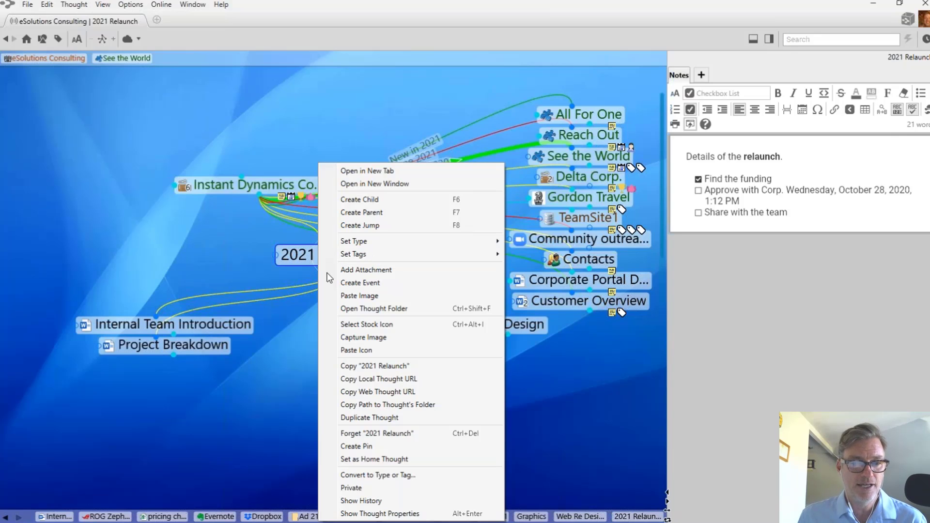
pyautogui.click(395, 379)
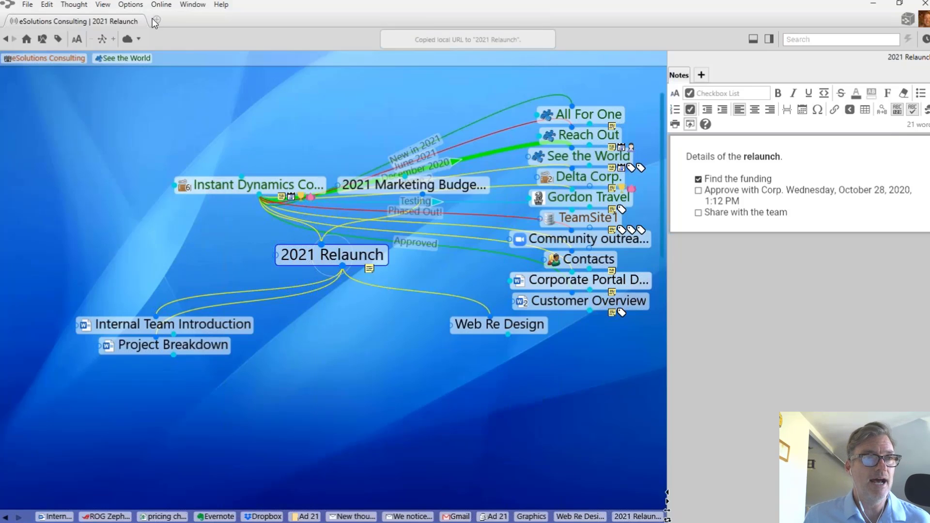
pyautogui.click(28, 5)
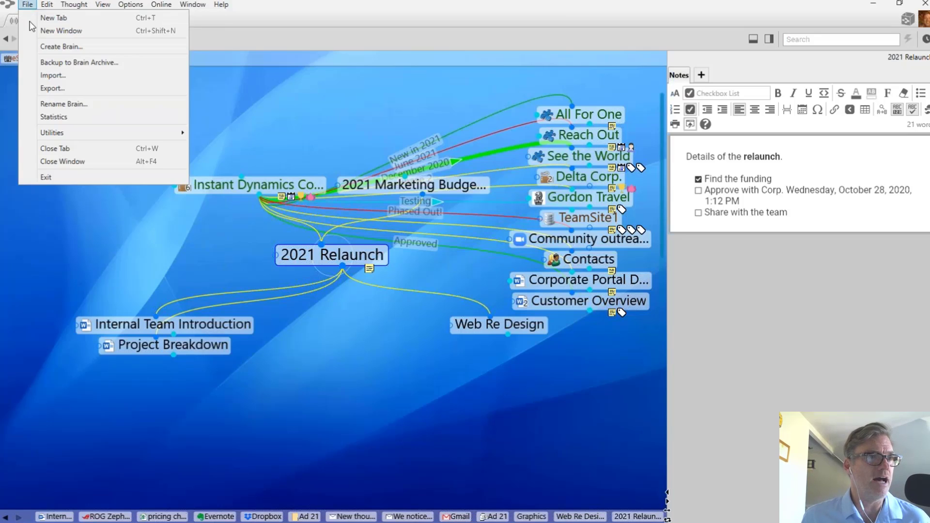
pyautogui.click(55, 49)
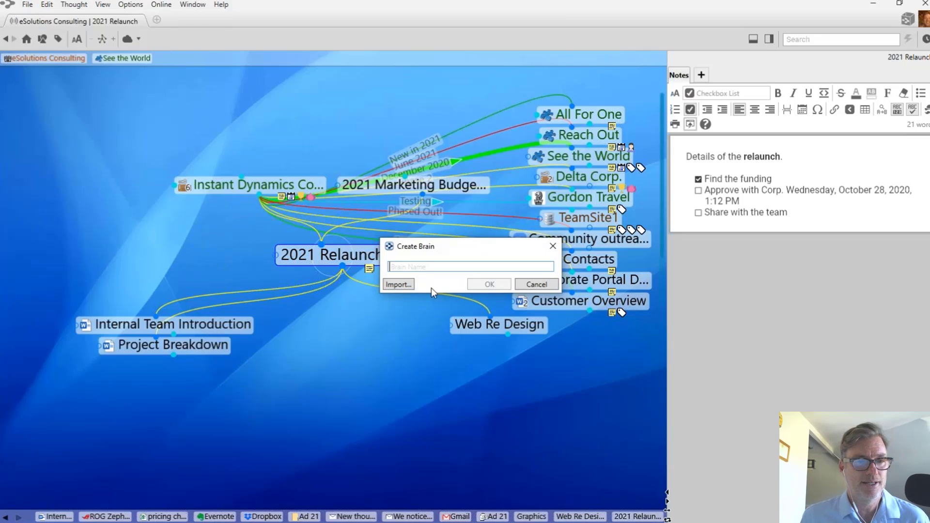
pyautogui.write('Here i')
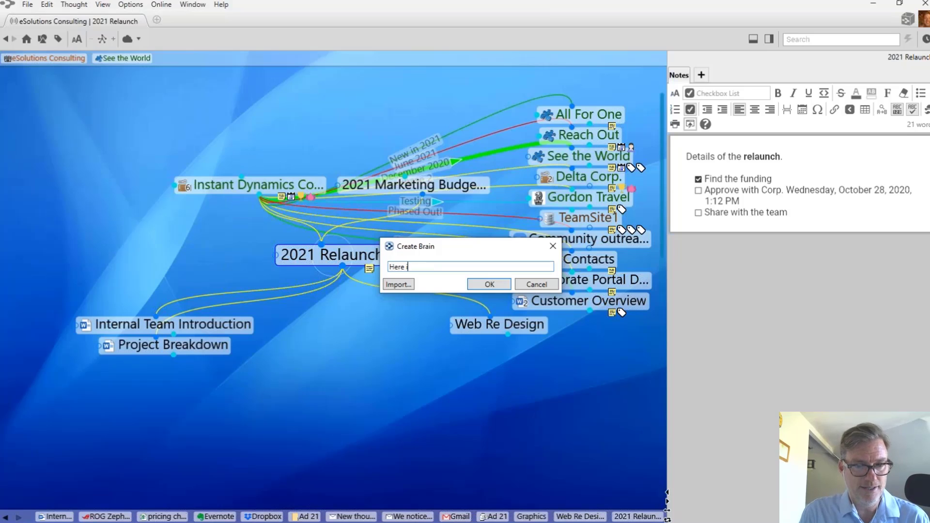
pyautogui.write('s my new brain')
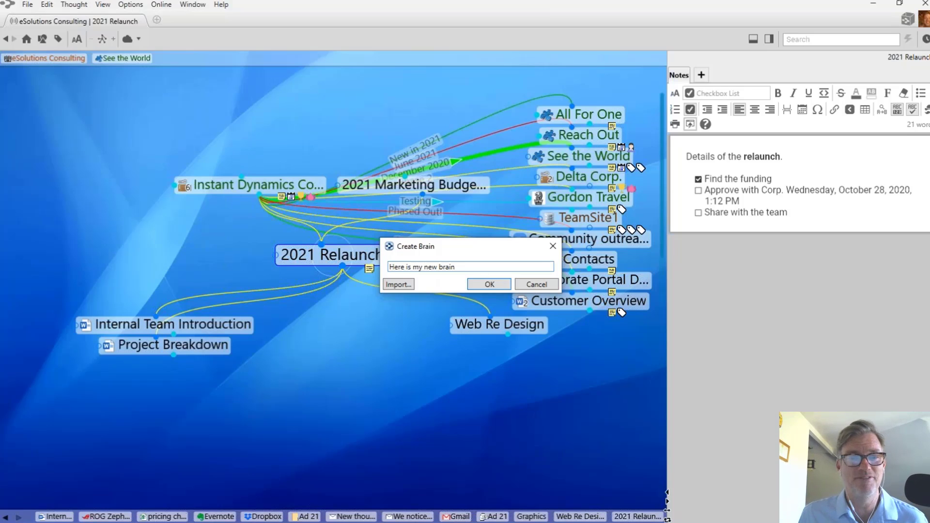
pyautogui.click(504, 289)
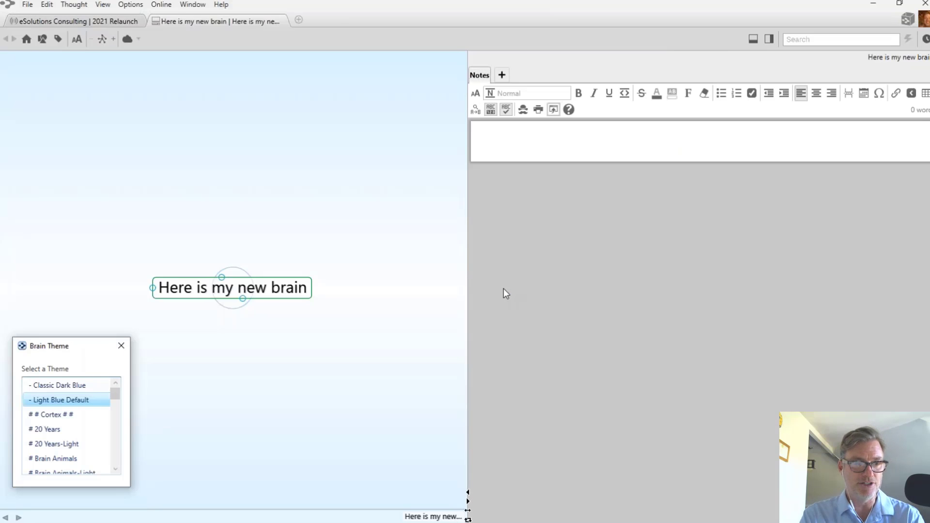
pyautogui.click(121, 345)
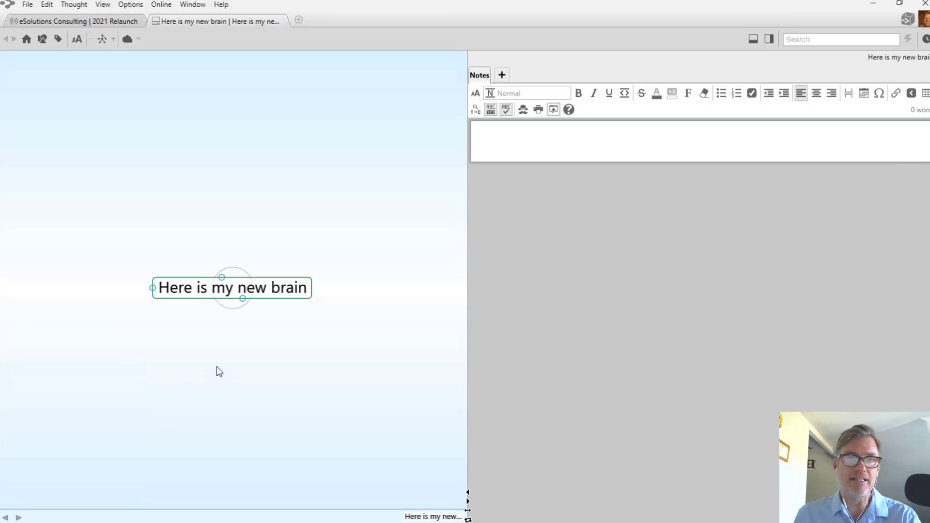
# Create a child thought named "Common Brain Links" under the new brain's home thought and activate it.
pyautogui.moveTo(243, 299); pyautogui.dragTo(188, 346)
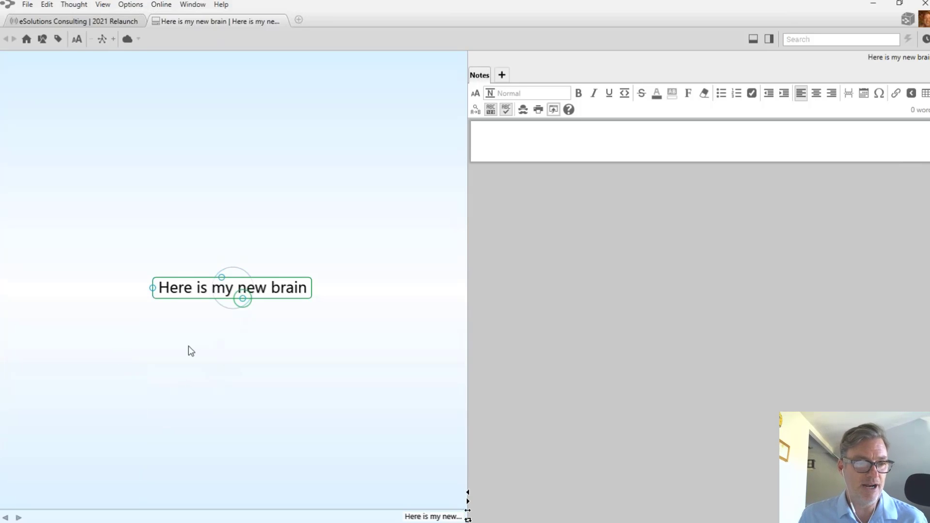
pyautogui.write('Comm')
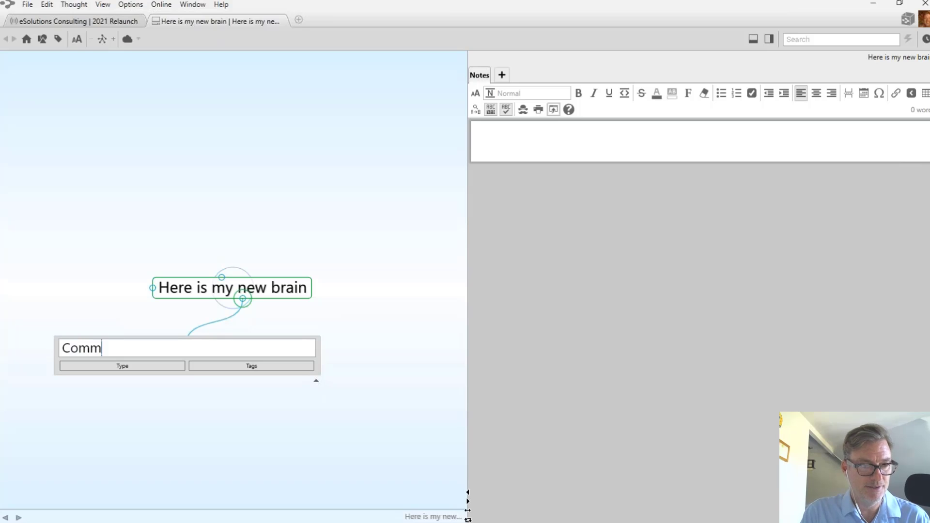
pyautogui.write('on Brain Links')
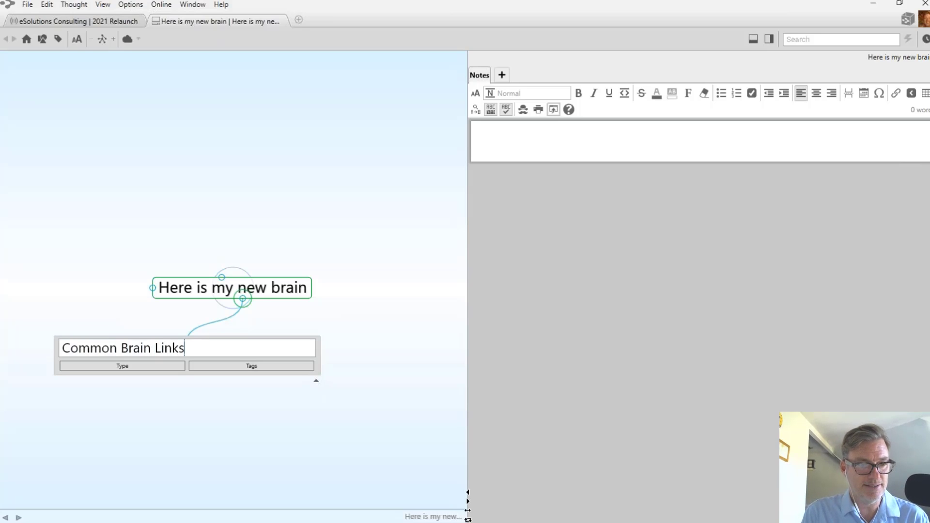
pyautogui.press('Escape')
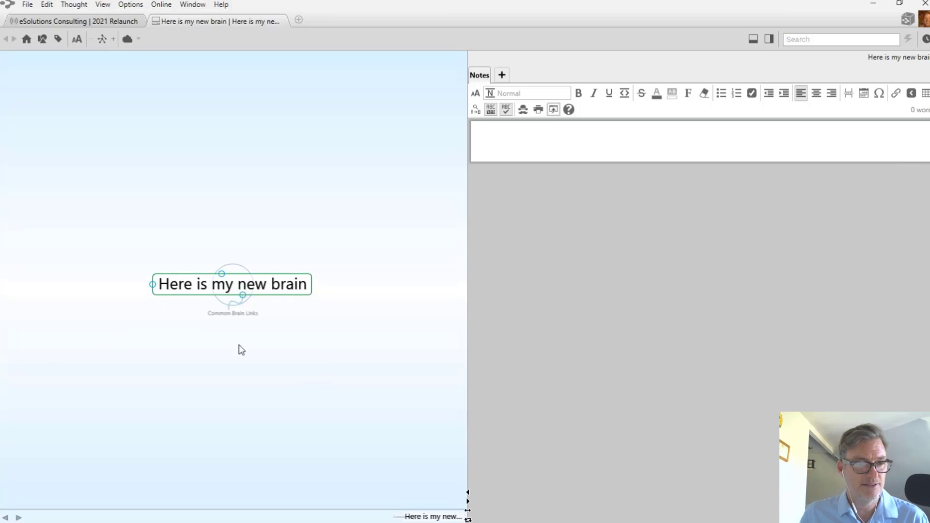
pyautogui.click(240, 349)
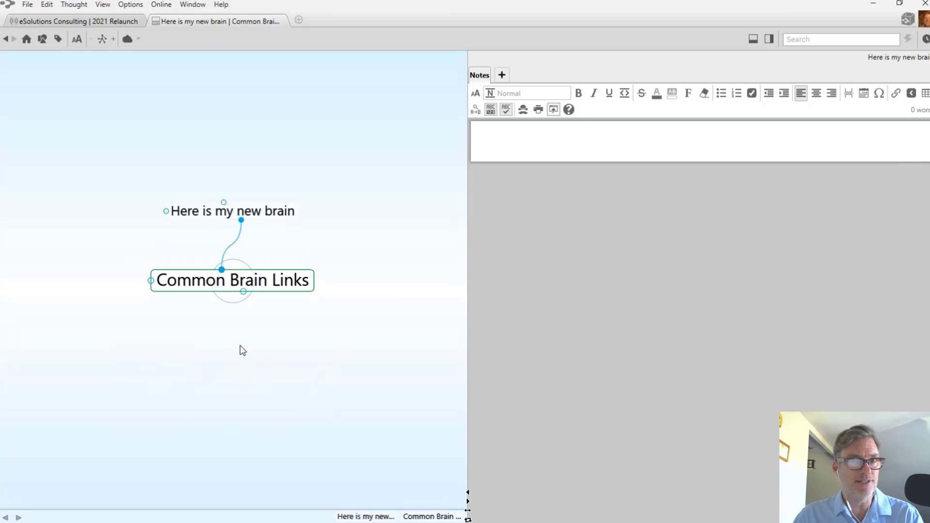
# Paste the copied web link as a child of Common Brain Links and follow it to 2021 Relaunch in eSolutions Consulting.
pyautogui.rightClick(194, 359)
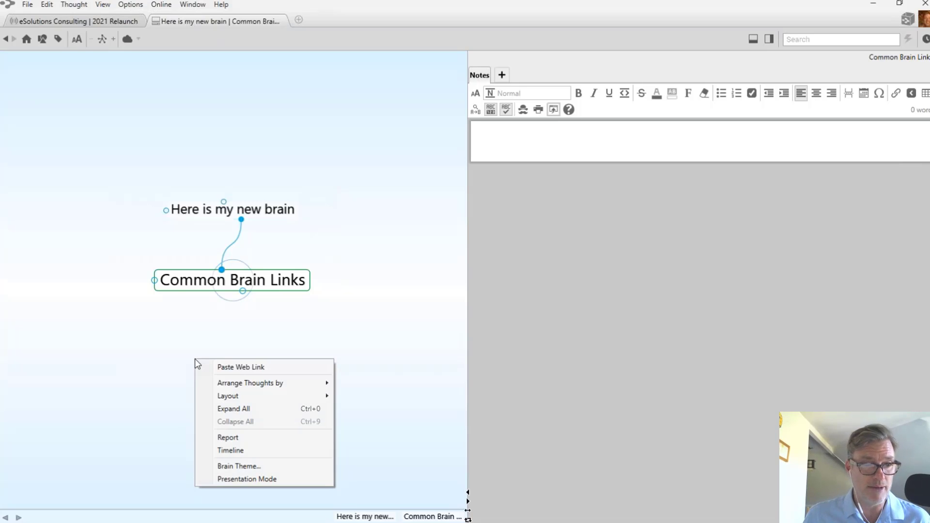
pyautogui.click(240, 367)
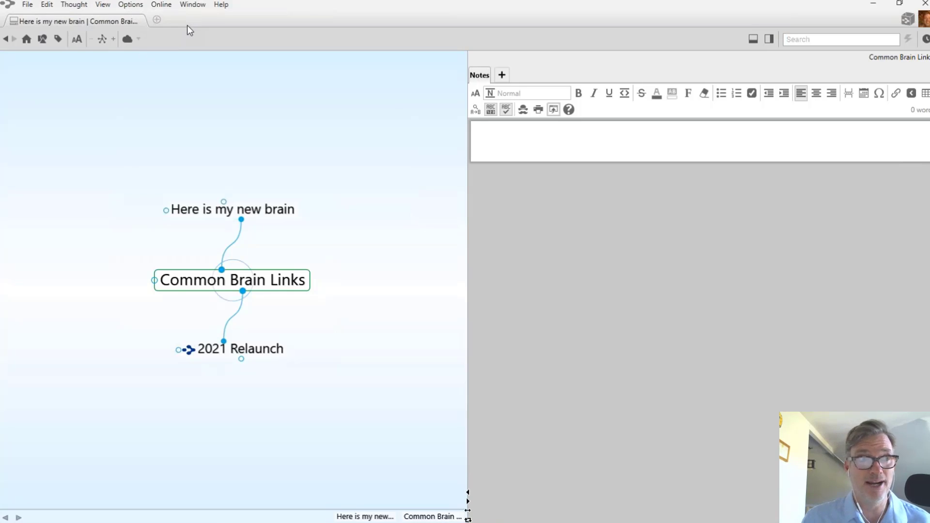
pyautogui.click(276, 348)
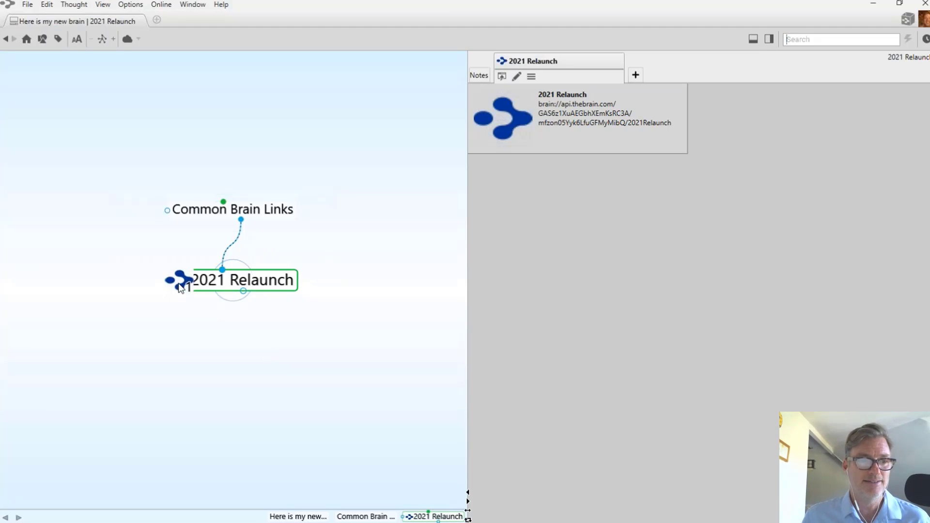
pyautogui.moveTo(175, 280); pyautogui.dragTo(212, 366)
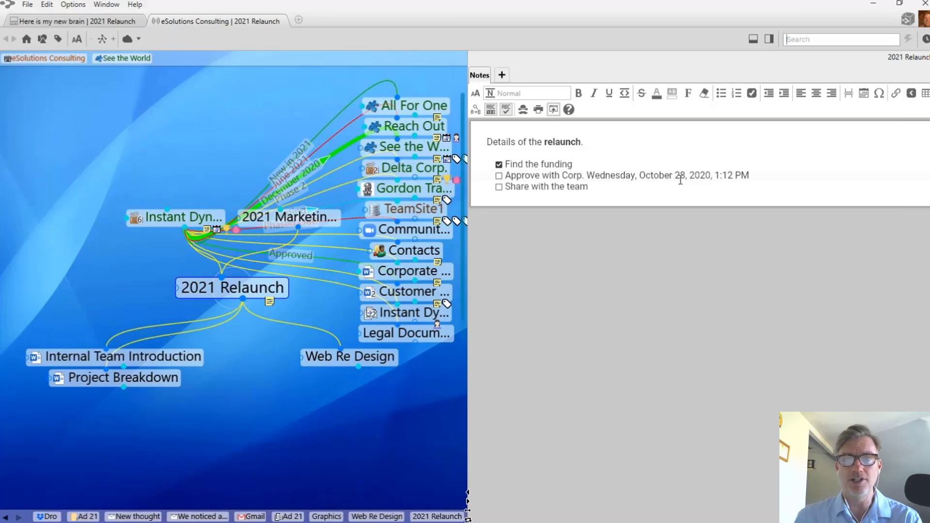
# View the export options for the 2021 Relaunch notes and close them without exporting.
pyautogui.click(554, 110)
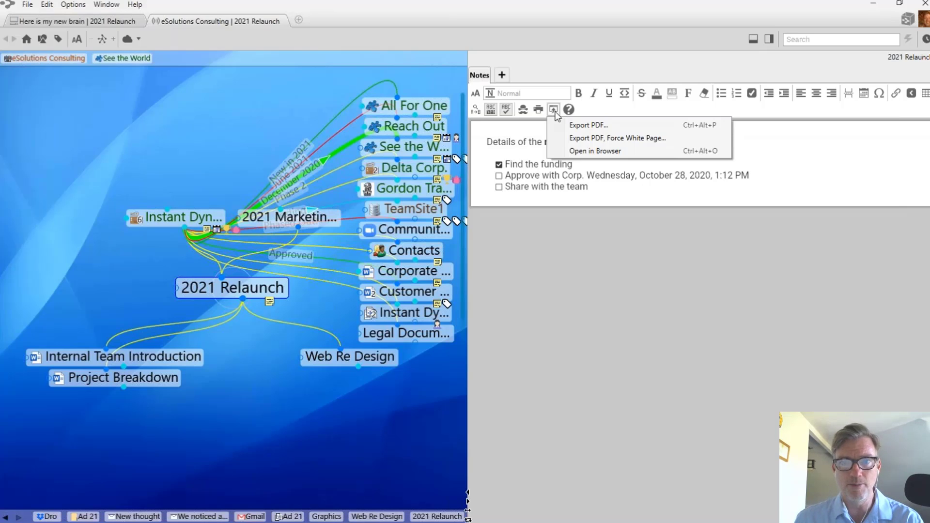
pyautogui.click(598, 283)
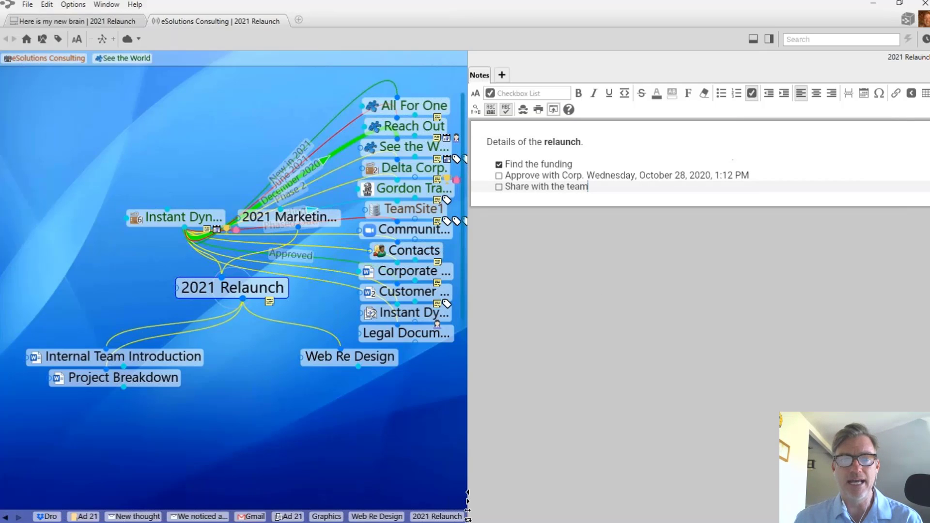
pyautogui.click(256, 457)
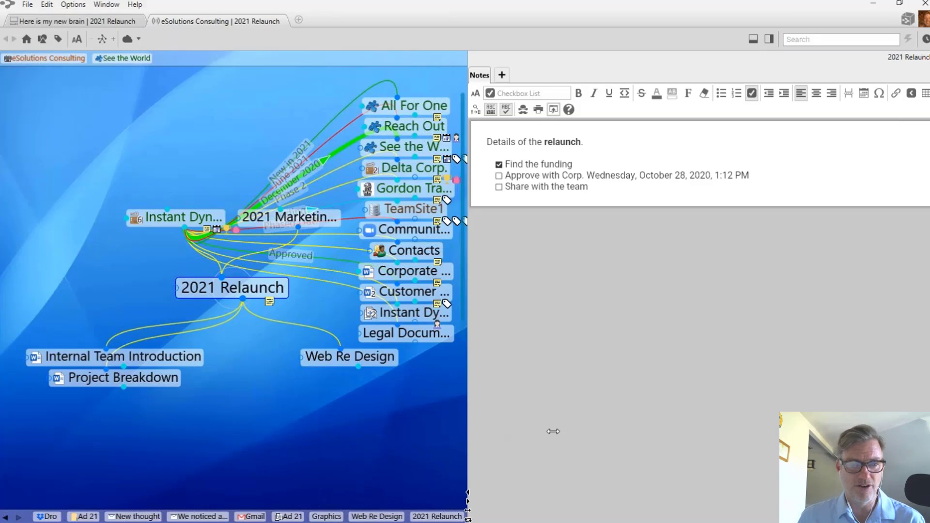
# Widen the thought map and select the 2021 Relaunch, Internal Team Introduction and Project Breakdown thoughts together.
pyautogui.moveTo(613, 436); pyautogui.dragTo(613, 436)
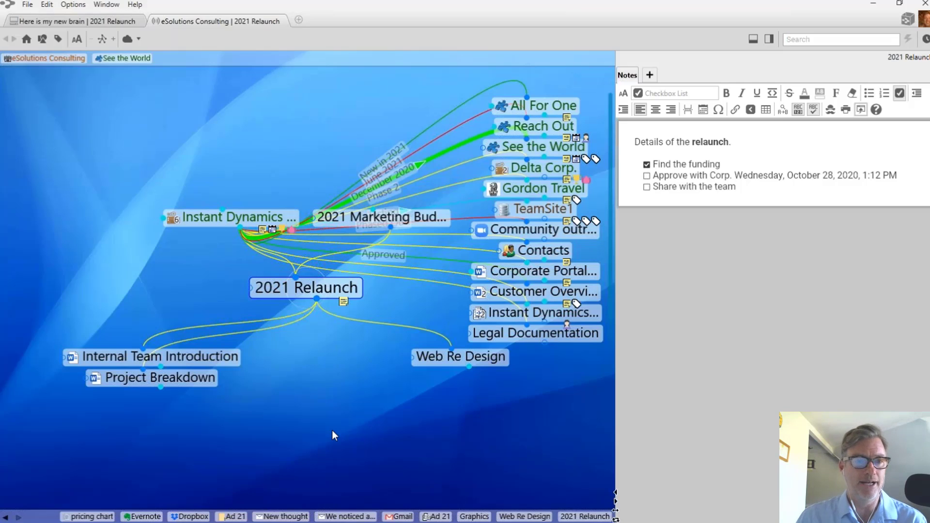
pyautogui.click(314, 285)
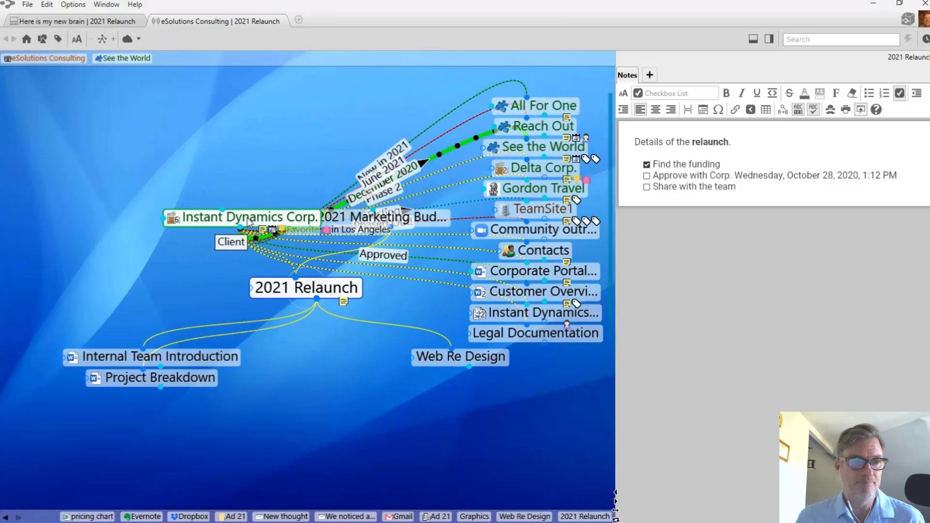
pyautogui.keyDown('ctrl'); pyautogui.click(301, 291); pyautogui.keyUp('ctrl')
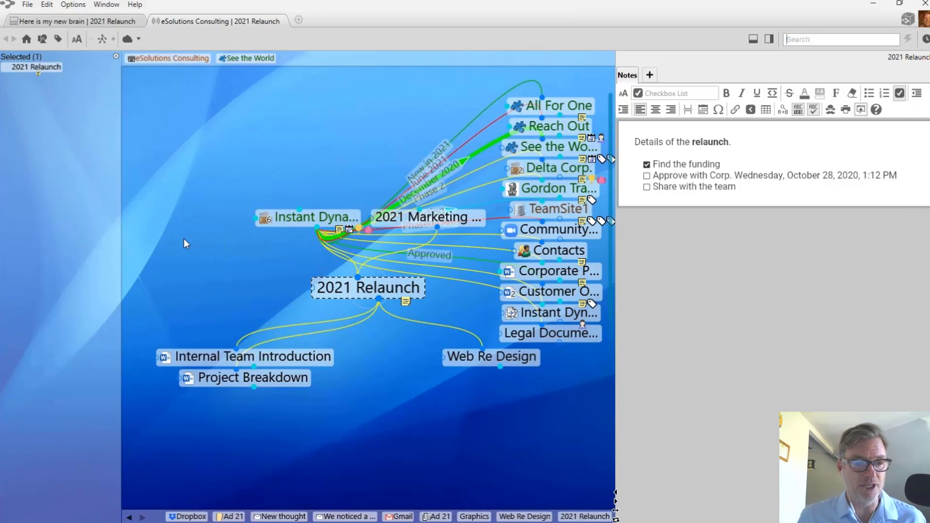
pyautogui.keyDown('ctrl'); pyautogui.click(298, 382); pyautogui.keyUp('ctrl')
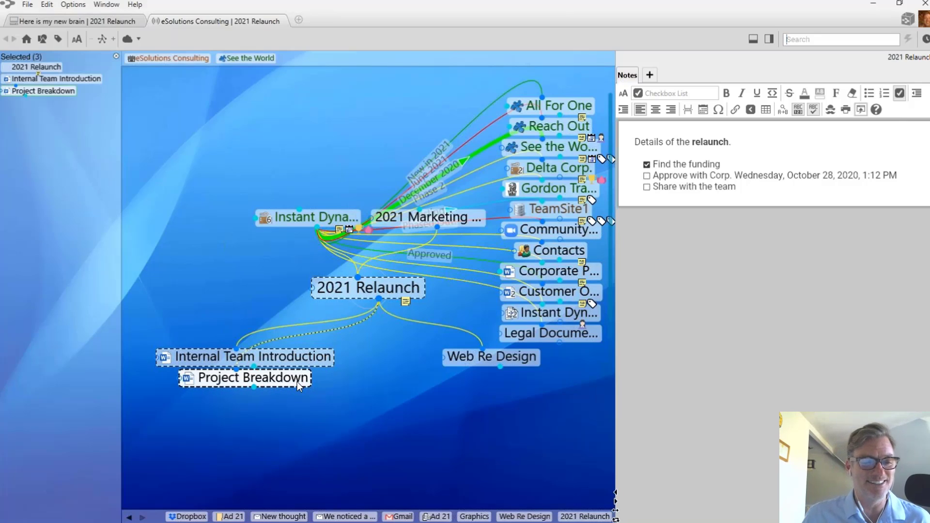
# Reduce the selection to 2021 Relaunch and add its related child thoughts up to 8 clicks away.
pyautogui.keyDown('ctrl'); pyautogui.click(296, 379); pyautogui.keyUp('ctrl')
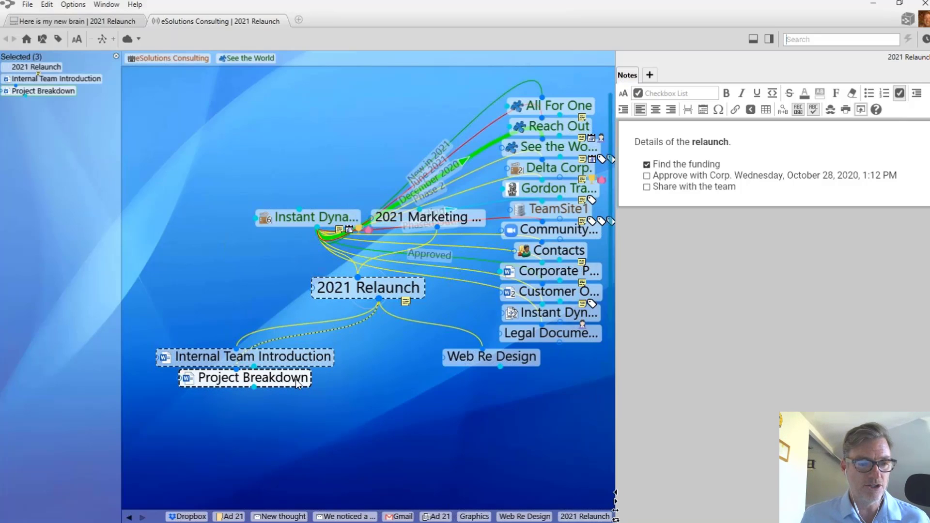
pyautogui.keyDown('ctrl'); pyautogui.click(295, 362); pyautogui.keyUp('ctrl')
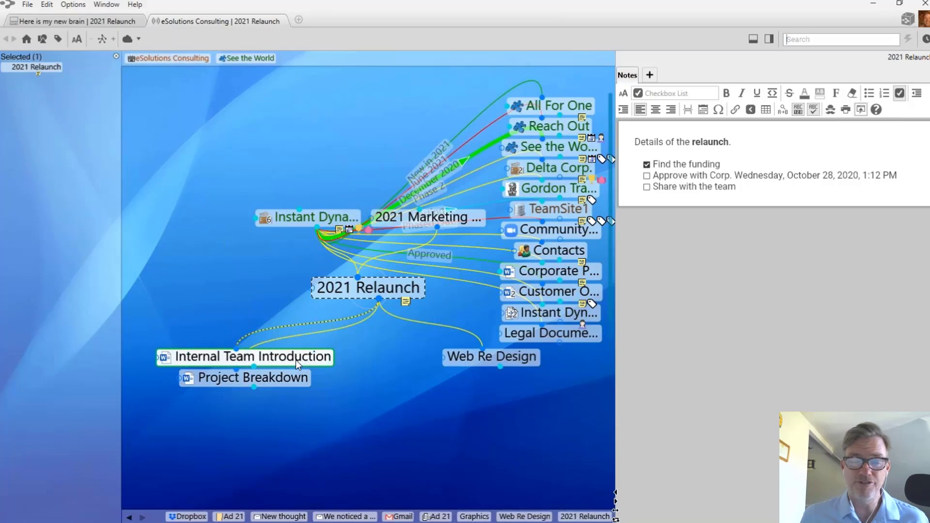
pyautogui.click(48, 5)
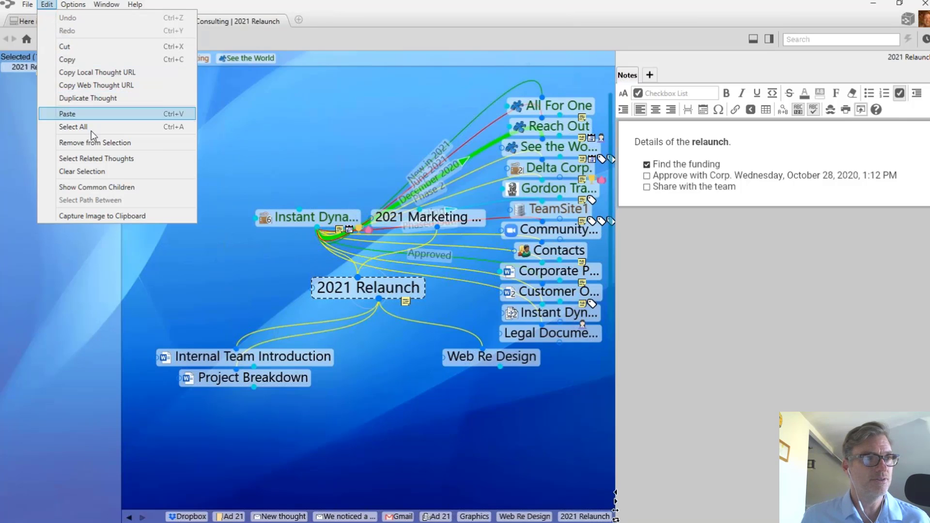
pyautogui.click(106, 158)
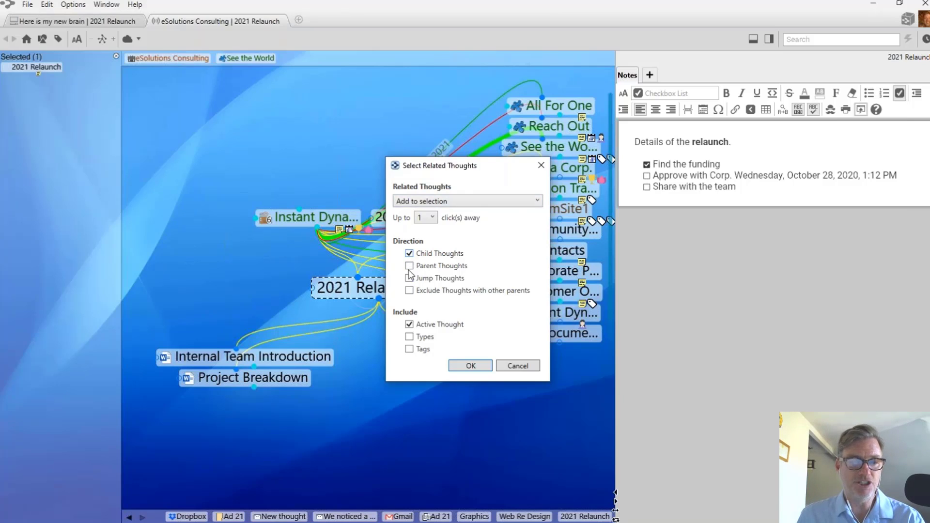
pyautogui.click(432, 218)
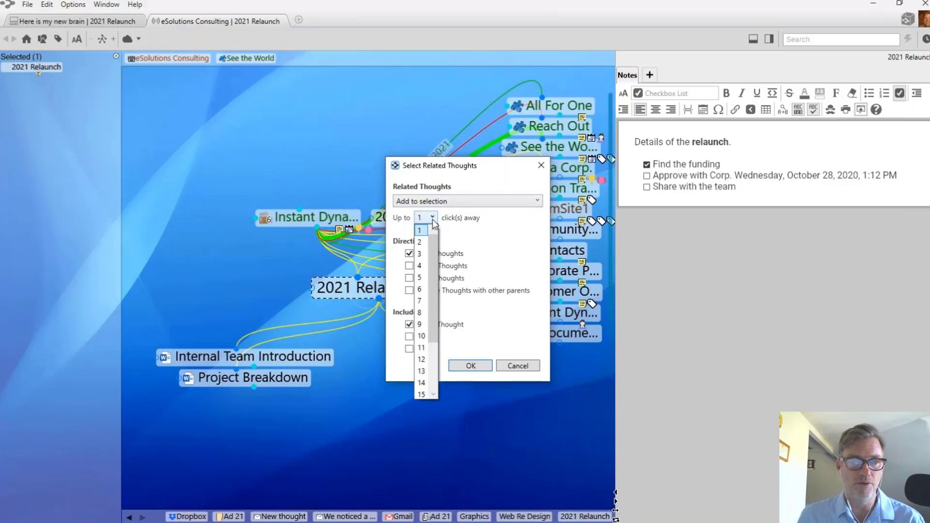
pyautogui.click(425, 313)
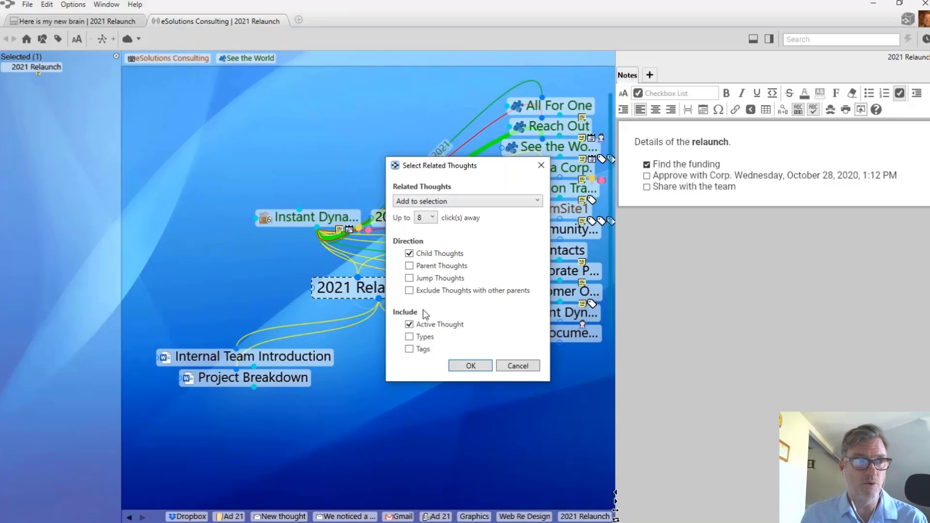
pyautogui.click(471, 366)
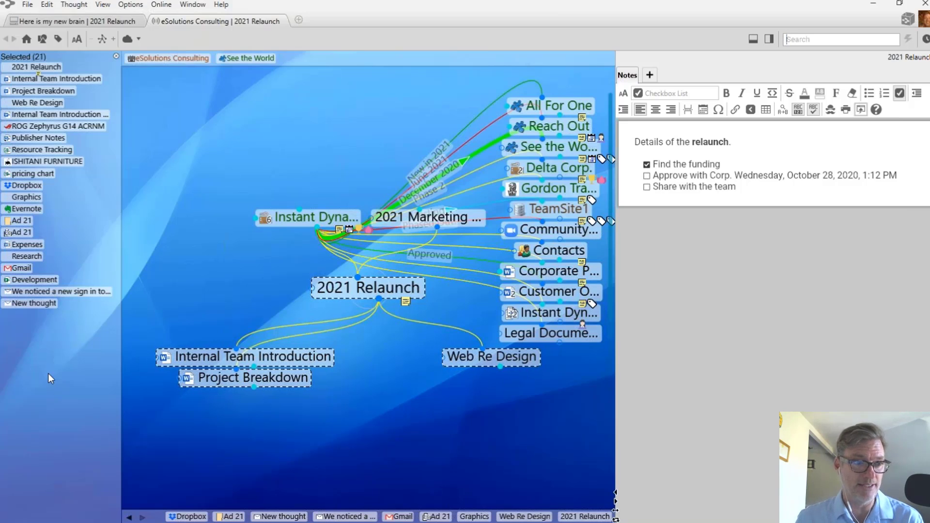
# Copy the selected thoughts as a text outline and paste it into the empty Notepad++ document.
pyautogui.rightClick(48, 373)
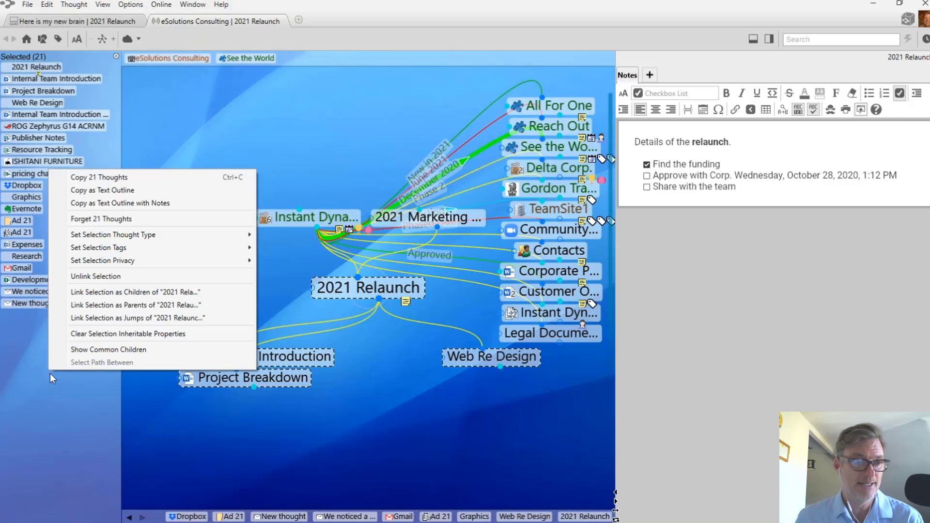
pyautogui.click(95, 192)
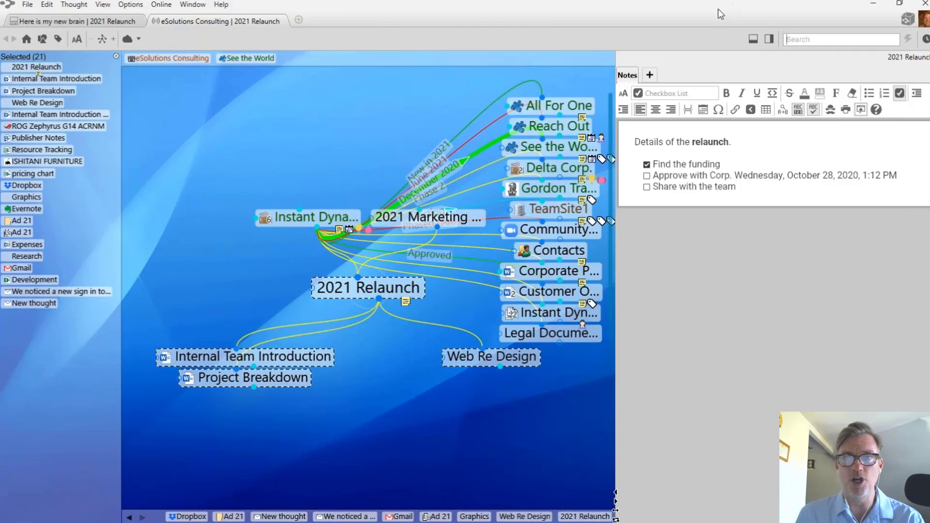
pyautogui.moveTo(721, 43); pyautogui.dragTo(721, 196)
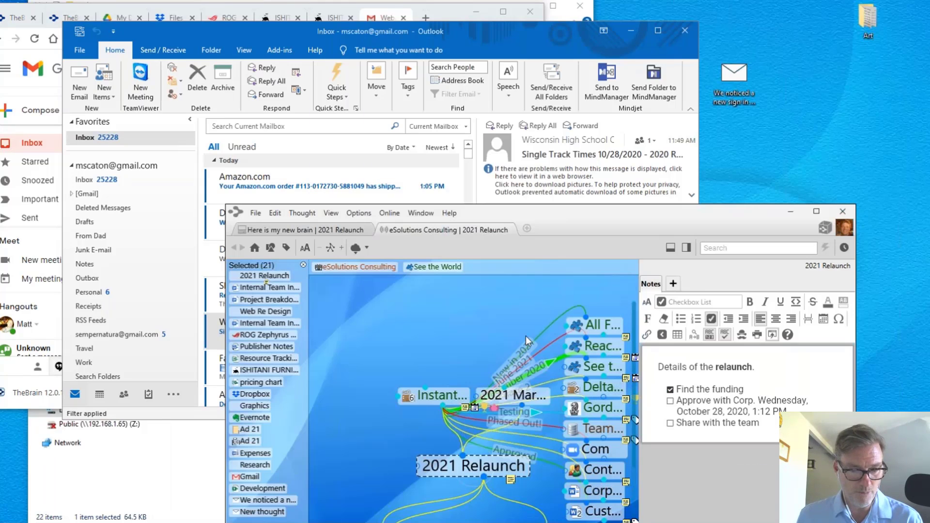
pyautogui.moveTo(377, 516)
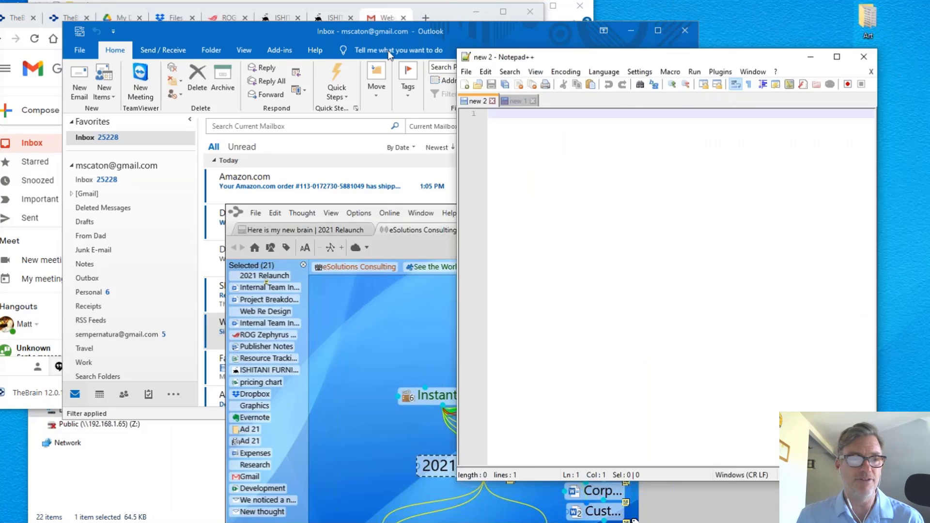
pyautogui.moveTo(630, 55); pyautogui.dragTo(223, 19)
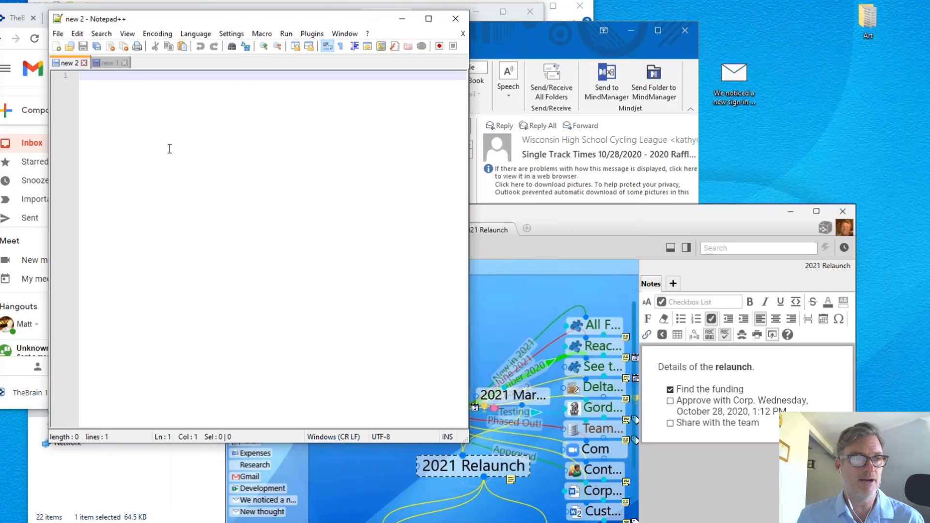
pyautogui.rightClick(112, 108)
pyautogui.click(139, 145)
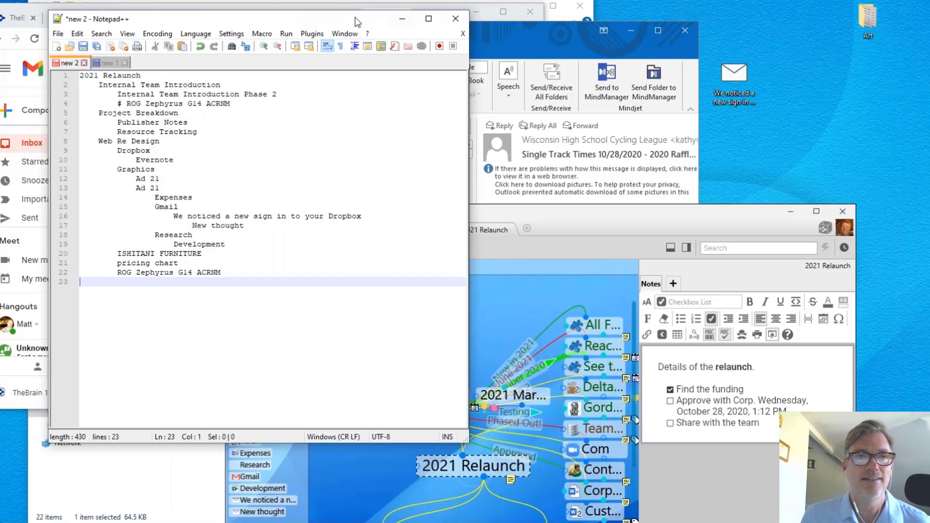
# Return to TheBrain, examine the brain data export formats and the selection-only option, and close the dialog without exporting.
pyautogui.click(403, 19)
pyautogui.moveTo(654, 213); pyautogui.dragTo(574, 15)
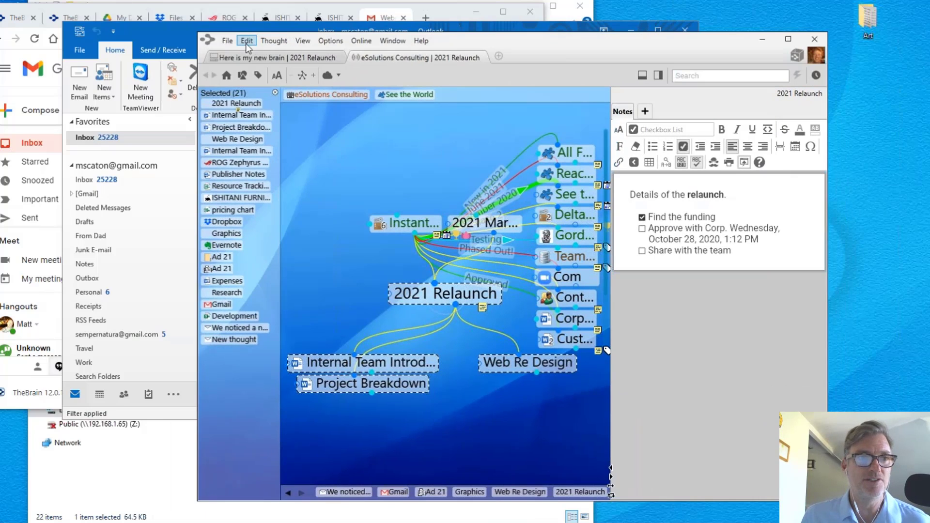
pyautogui.click(228, 41)
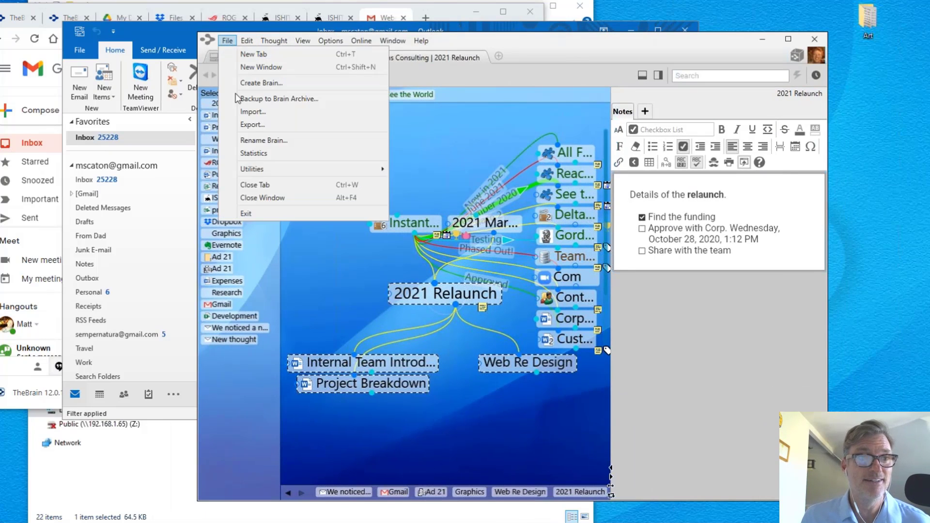
pyautogui.click(253, 125)
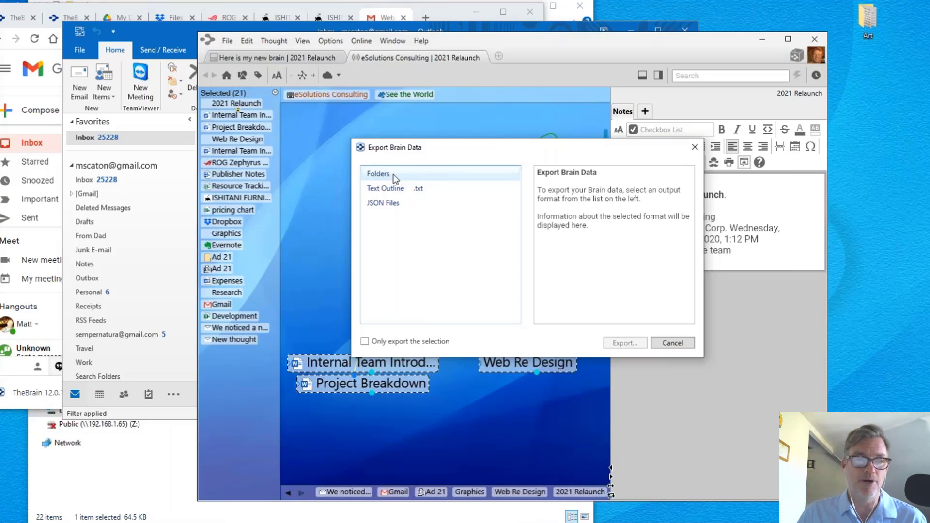
pyautogui.click(364, 341)
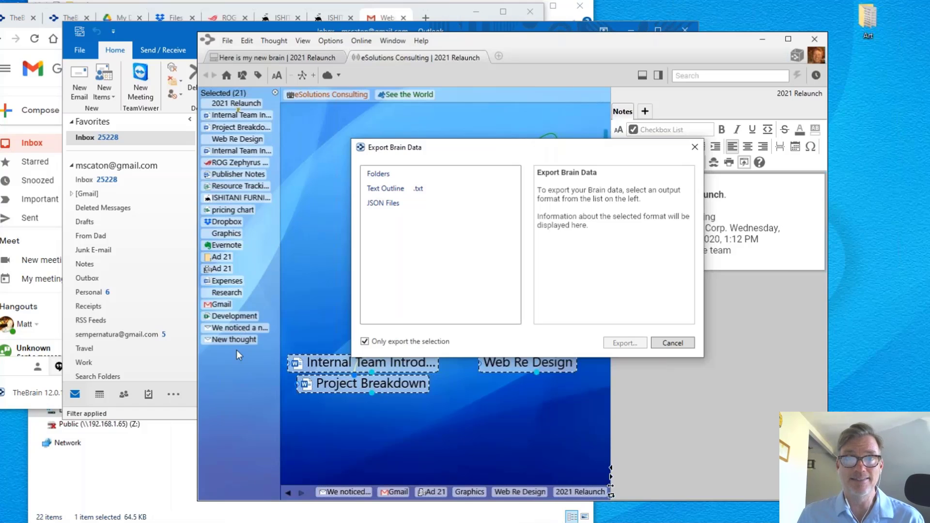
pyautogui.click(365, 342)
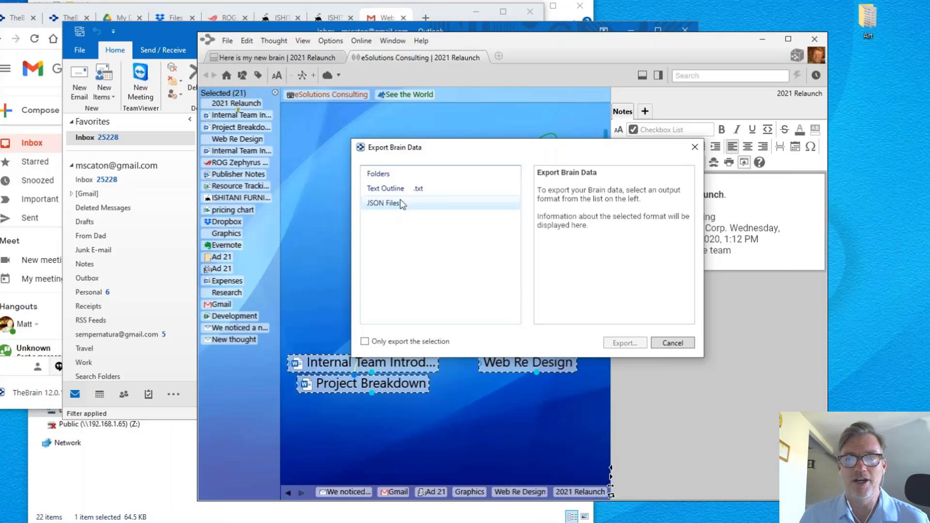
pyautogui.click(696, 148)
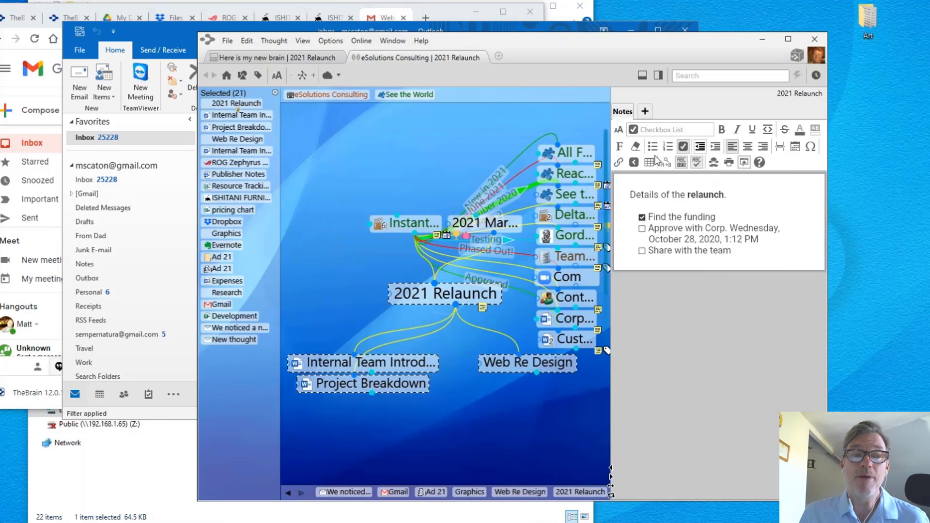
# Clear the thought selection and maximize TheBrain's window.
pyautogui.click(275, 93)
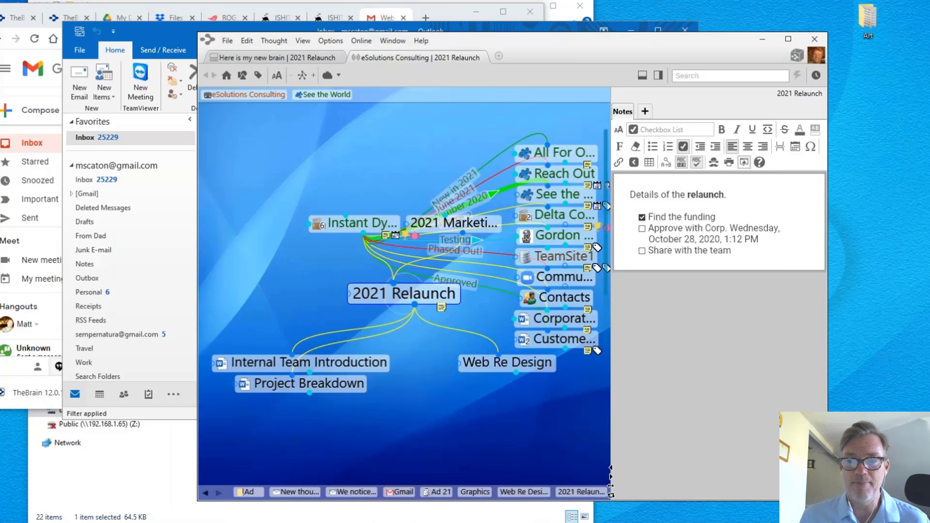
pyautogui.click(191, 194)
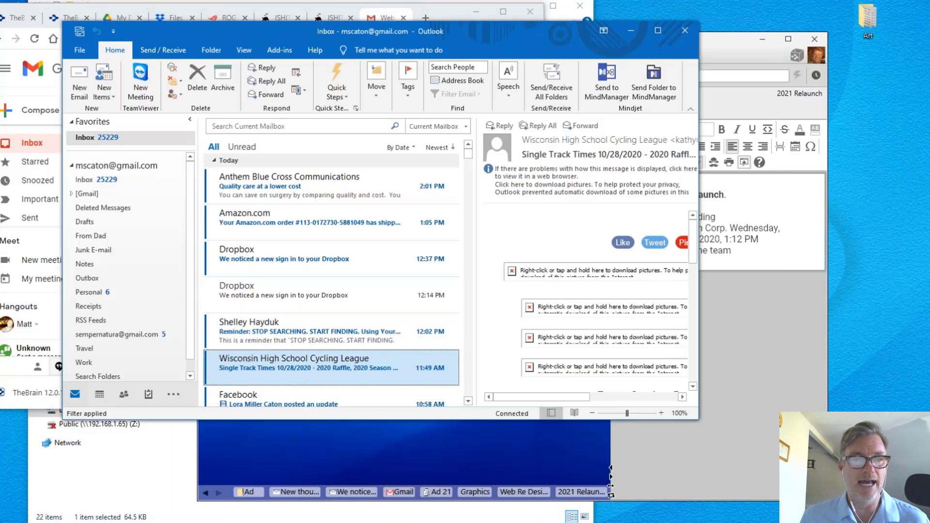
pyautogui.click(784, 380)
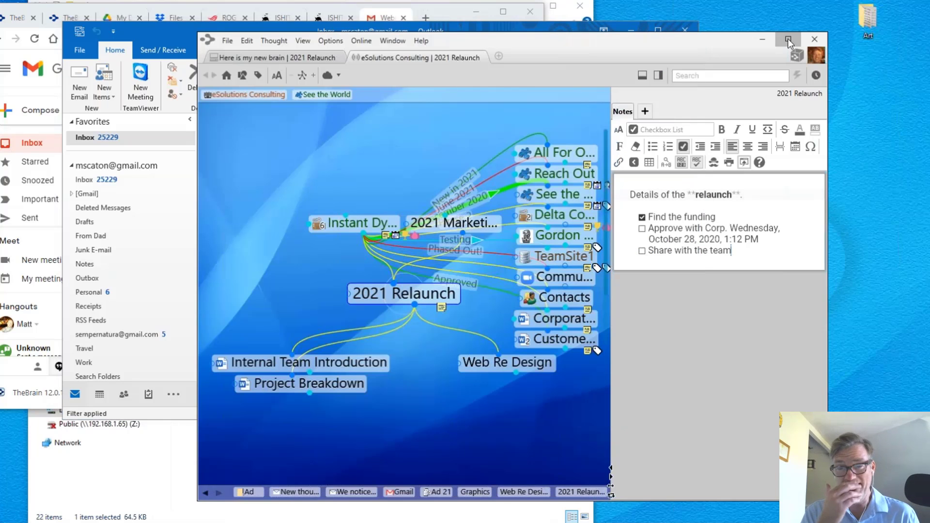
pyautogui.click(788, 39)
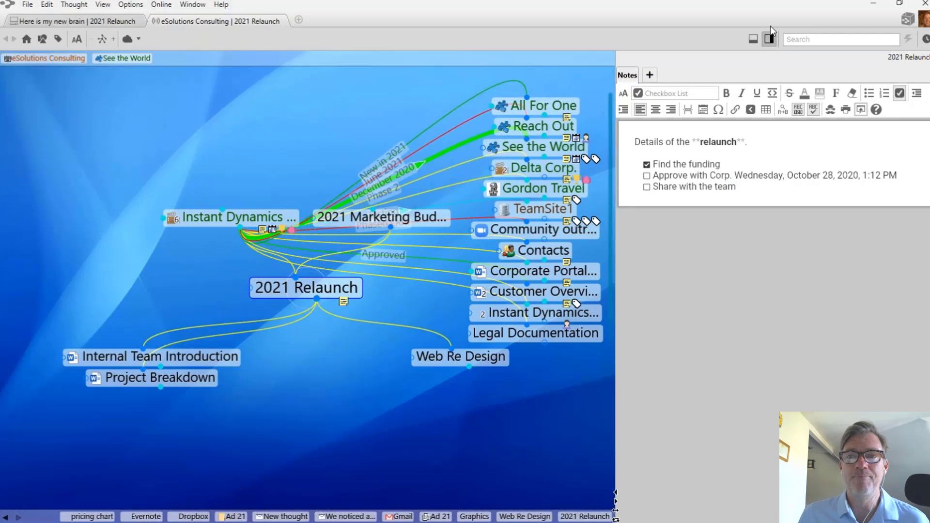
# Show the thought reports beside the notes and view the available report types.
pyautogui.click(772, 42)
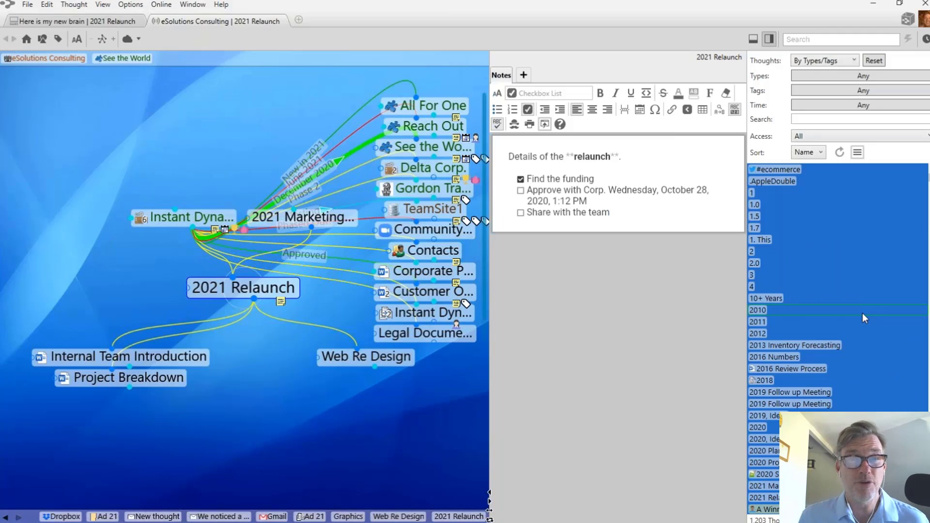
pyautogui.click(853, 62)
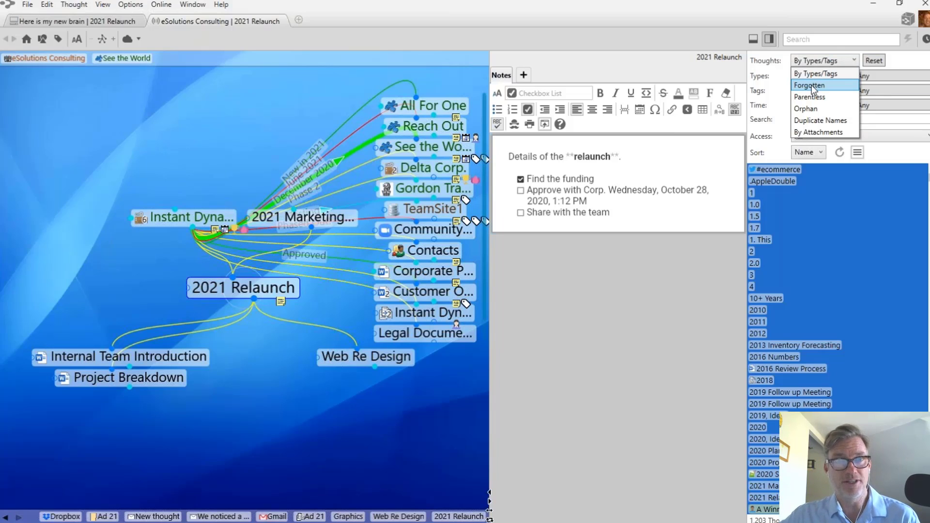
pyautogui.click(278, 429)
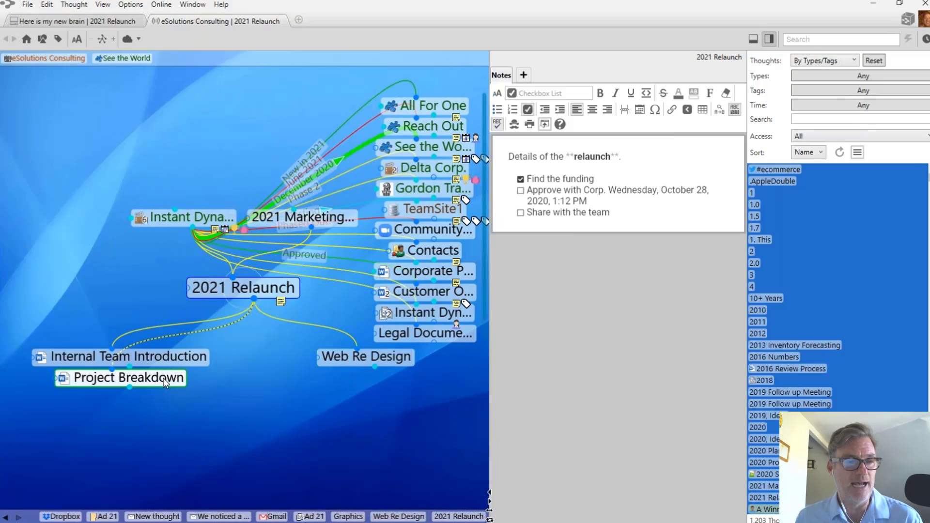
# Activate the Project Breakdown thought under 2021 Relaunch and forget it.
pyautogui.click(164, 378)
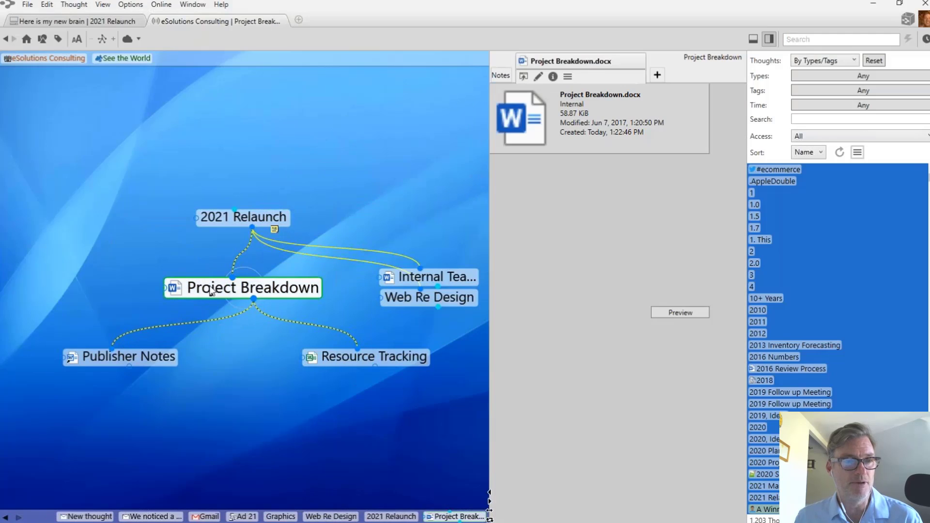
pyautogui.rightClick(211, 291)
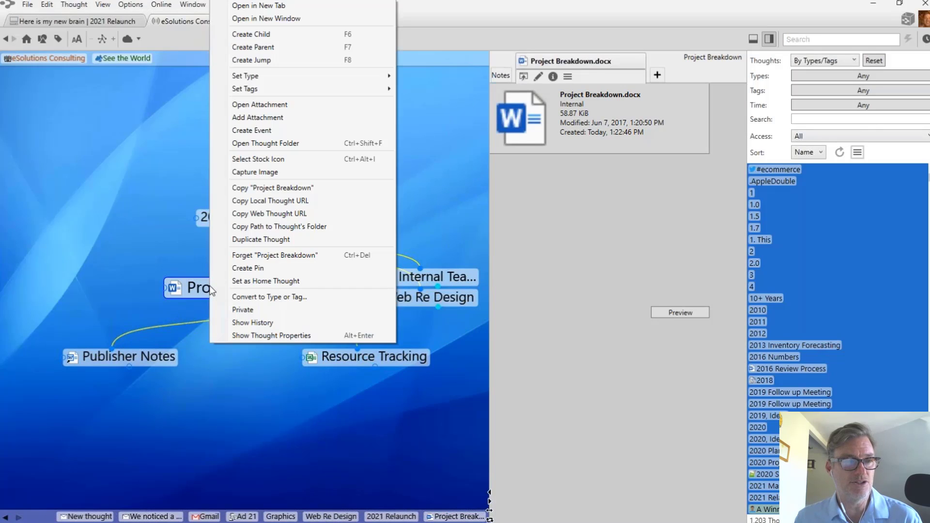
pyautogui.click(251, 257)
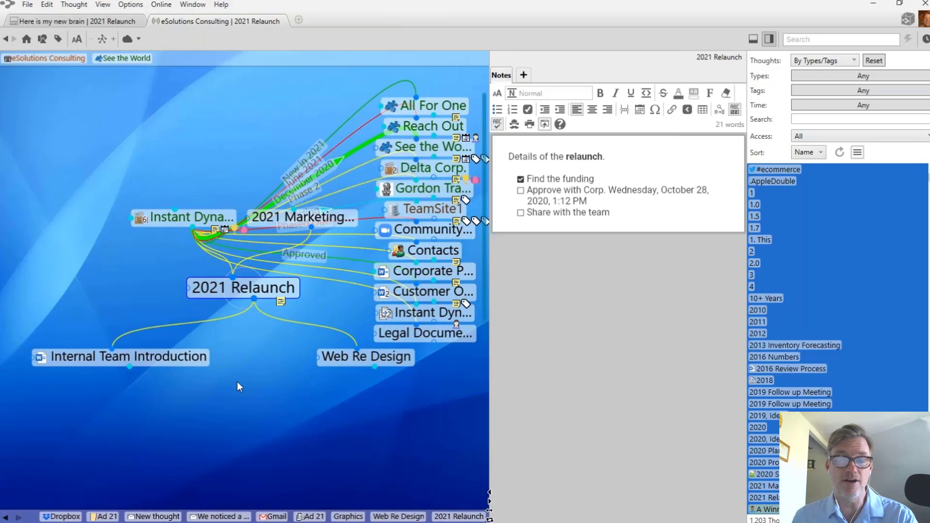
# Report the forgotten thoughts, activate Project Breakdown in that report and remember it.
pyautogui.click(855, 61)
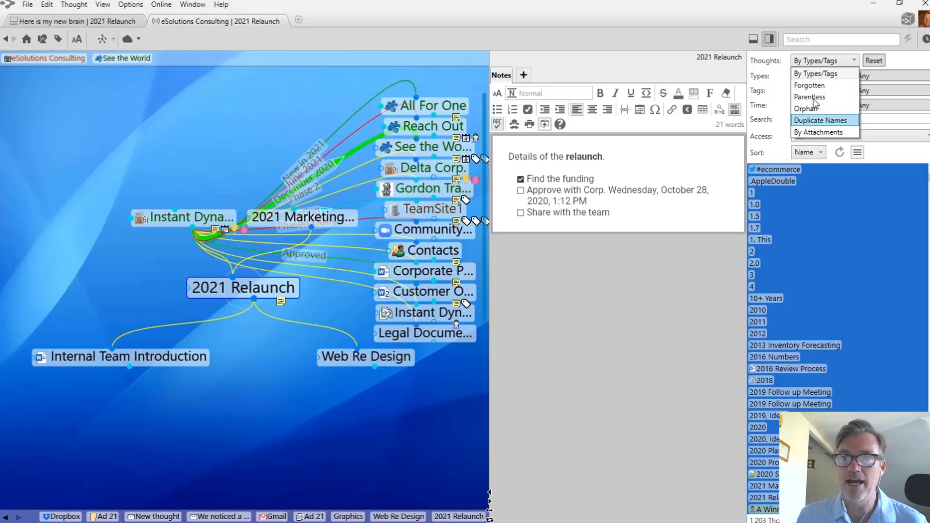
pyautogui.click(817, 86)
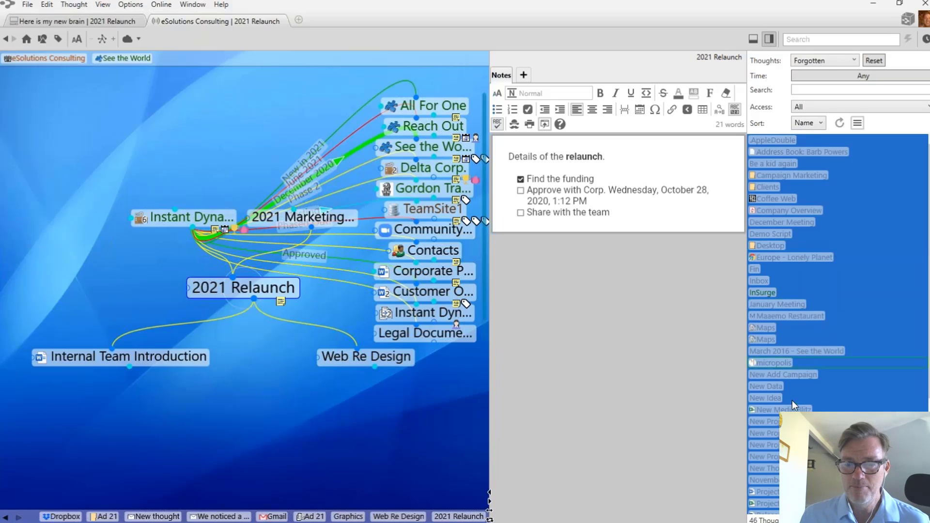
pyautogui.scroll(-2, 792, 402)
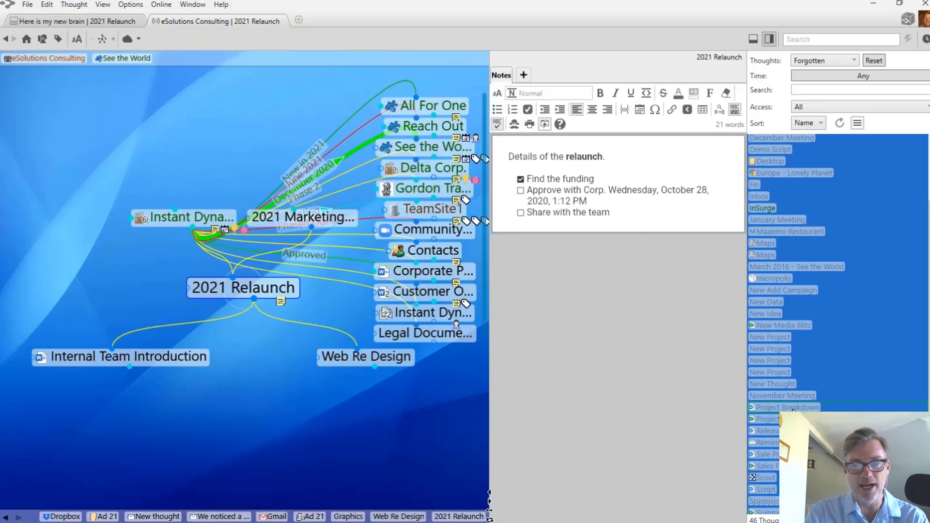
pyautogui.click(793, 409)
pyautogui.rightClick(791, 409)
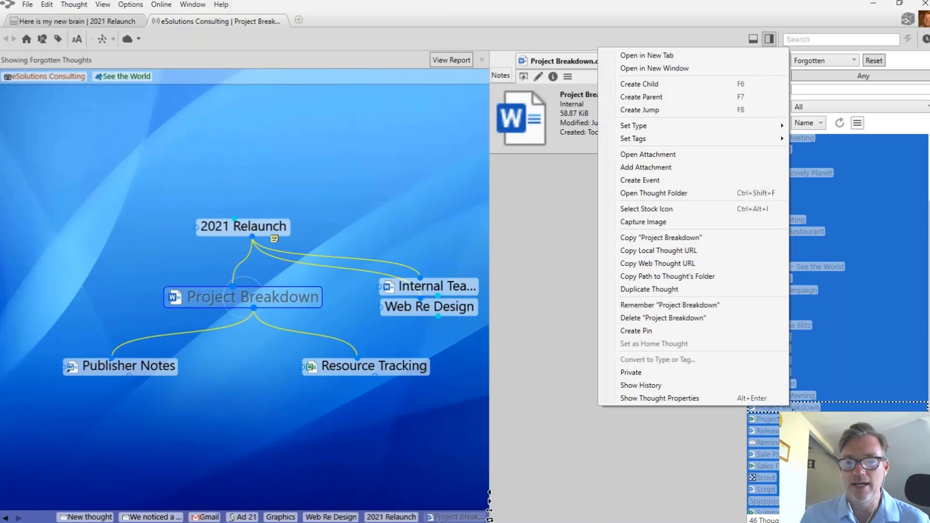
pyautogui.click(683, 305)
# Switch the thought report to list thoughts by attachments.
pyautogui.click(843, 61)
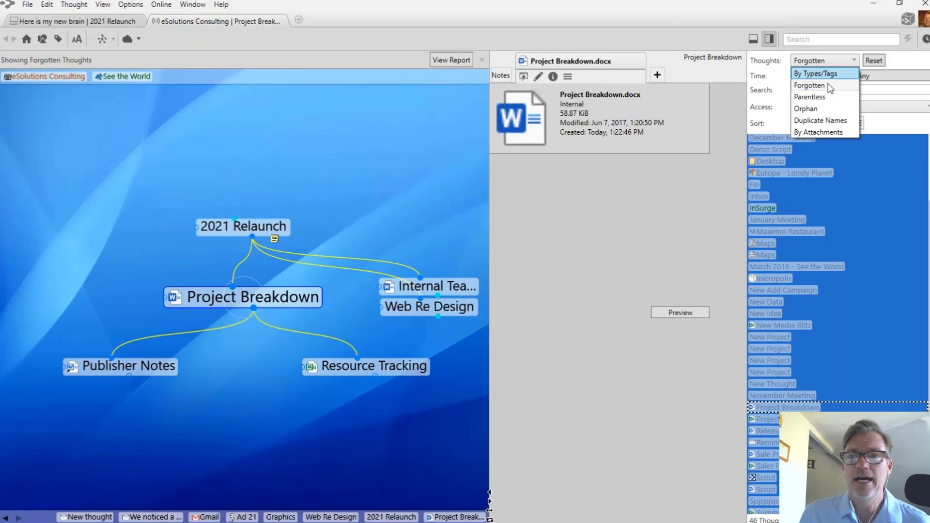
pyautogui.click(819, 132)
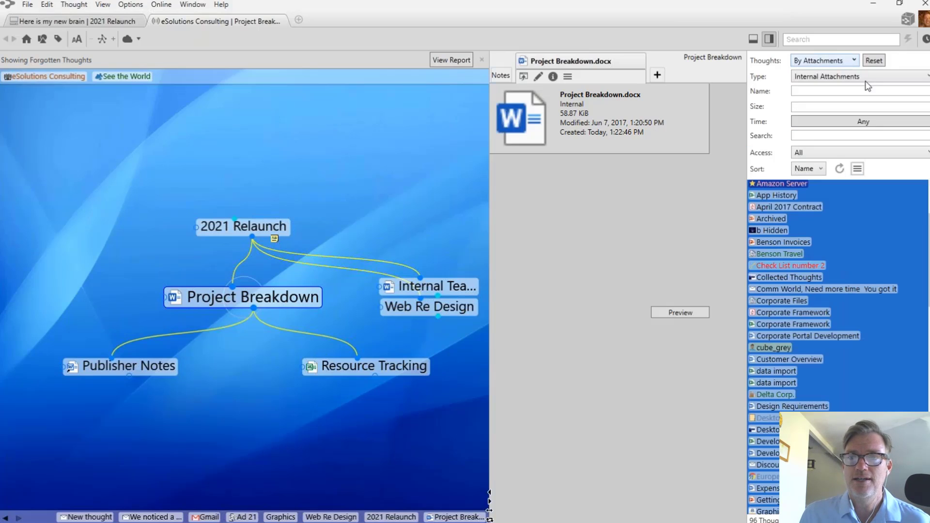
# Filter the attachment report to files with .docx in the name that were modified between 9/28/2020 and 10/29/2020.
pyautogui.click(818, 91)
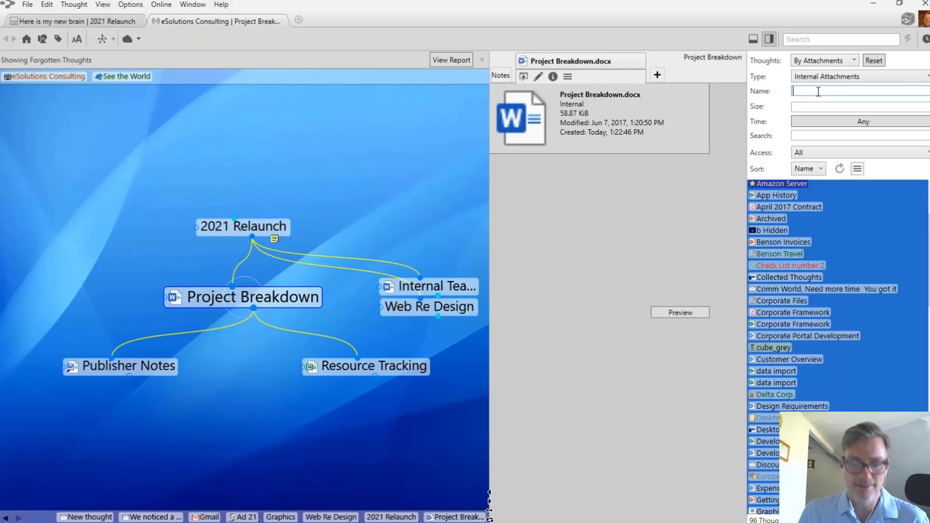
pyautogui.write('.docx')
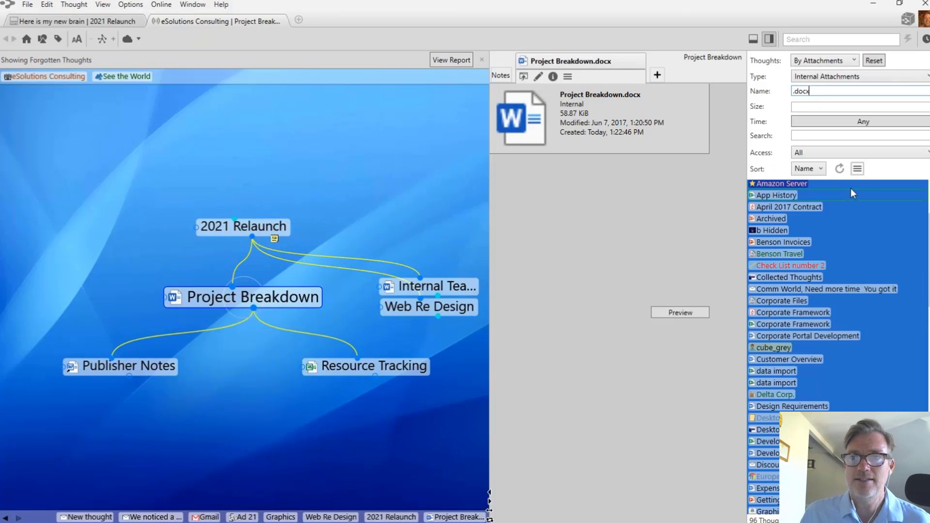
pyautogui.click(839, 170)
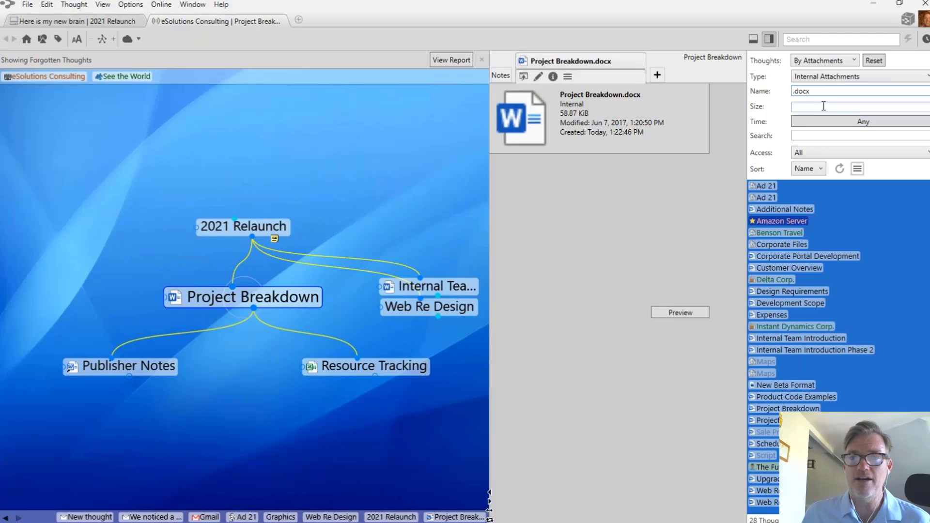
pyautogui.click(818, 123)
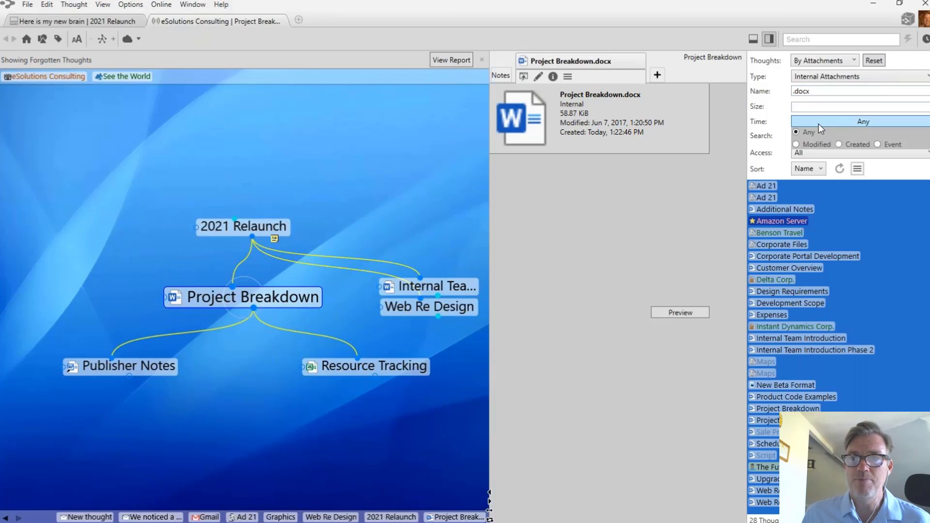
pyautogui.click(797, 146)
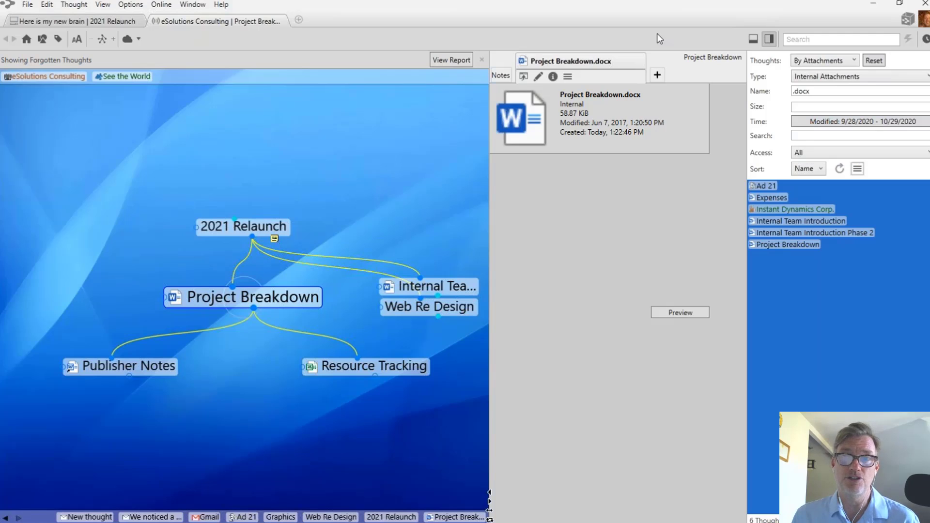
# Hide the reports, then search the brain for "power" and activate the matching account manager's thought.
pyautogui.click(773, 40)
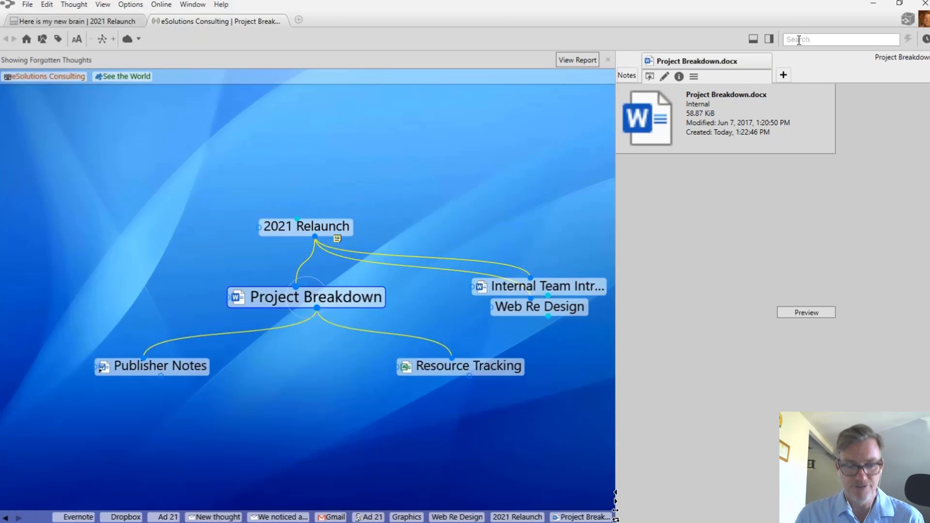
pyautogui.write('pd')
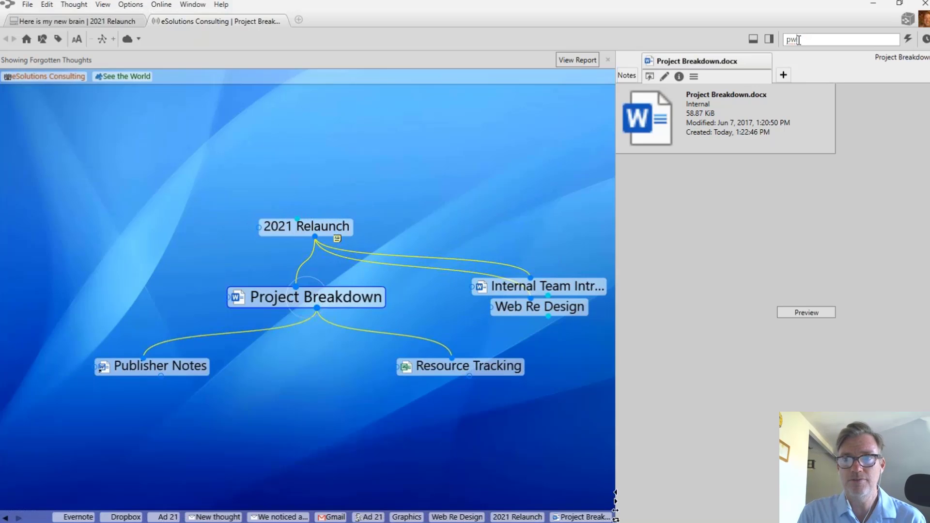
pyautogui.write('wer')
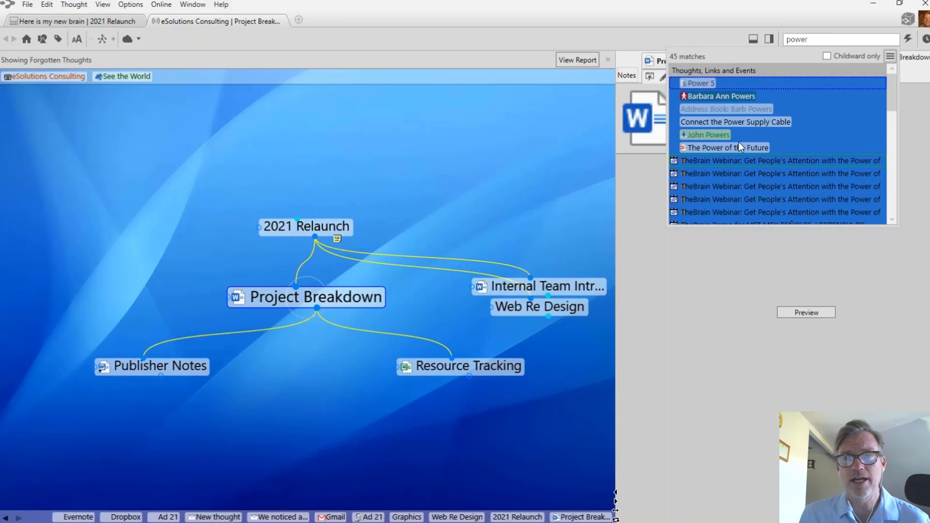
pyautogui.press('Escape')
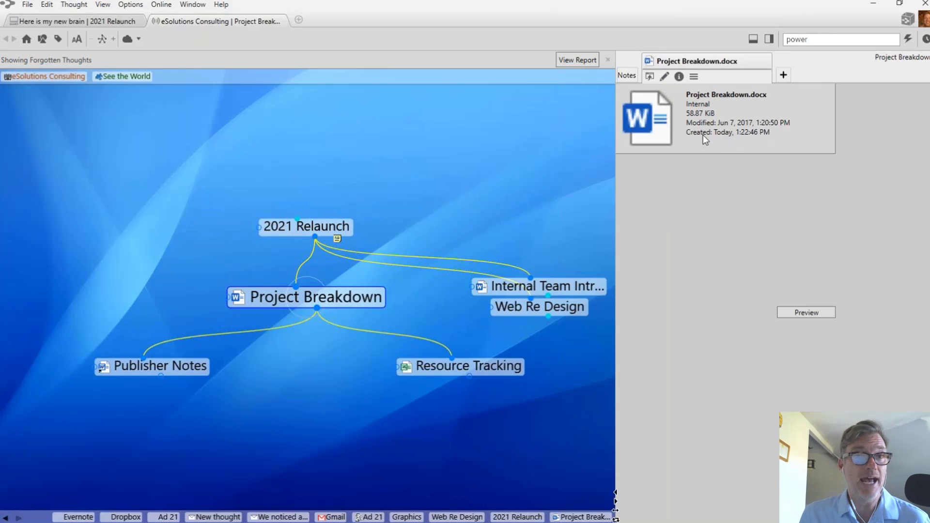
pyautogui.press('Return')
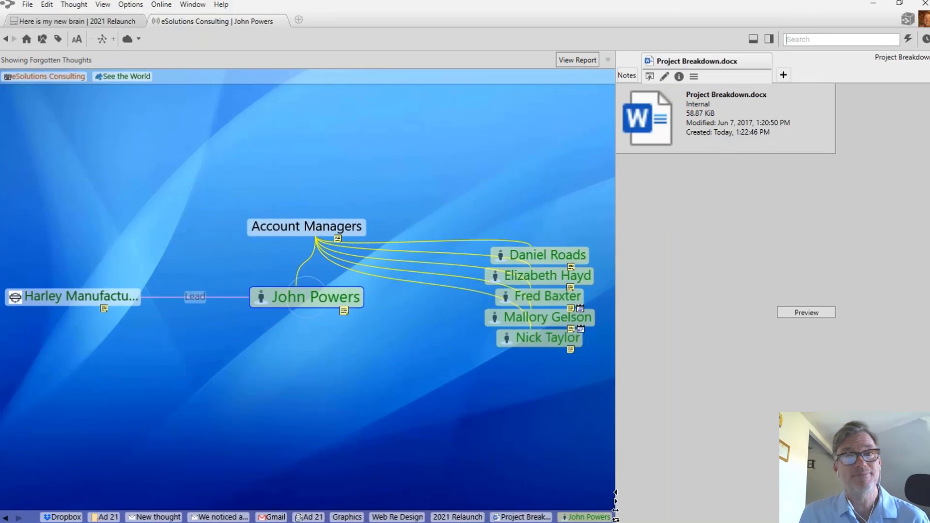
# Examine the "power" search results across thoughts, links, events, notes and internal attachments, then close the results.
pyautogui.click(830, 41)
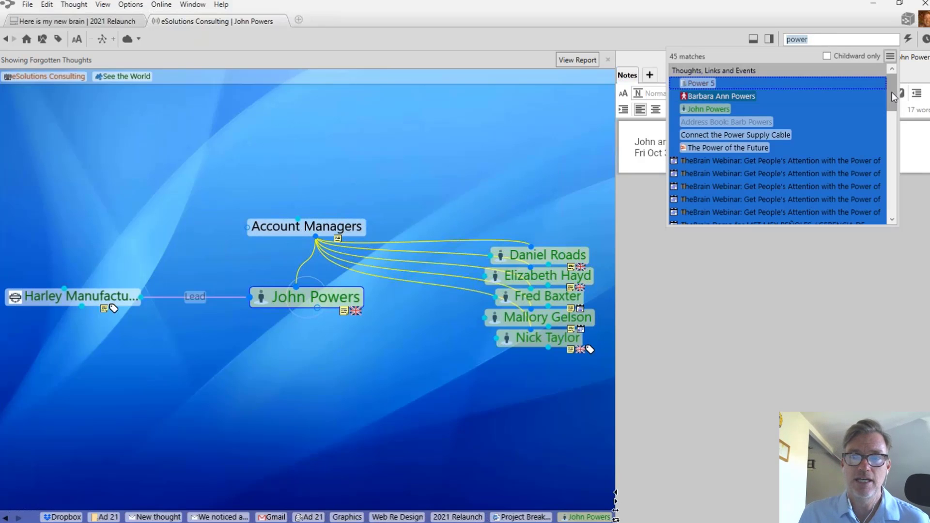
pyautogui.moveTo(891, 92); pyautogui.dragTo(894, 126)
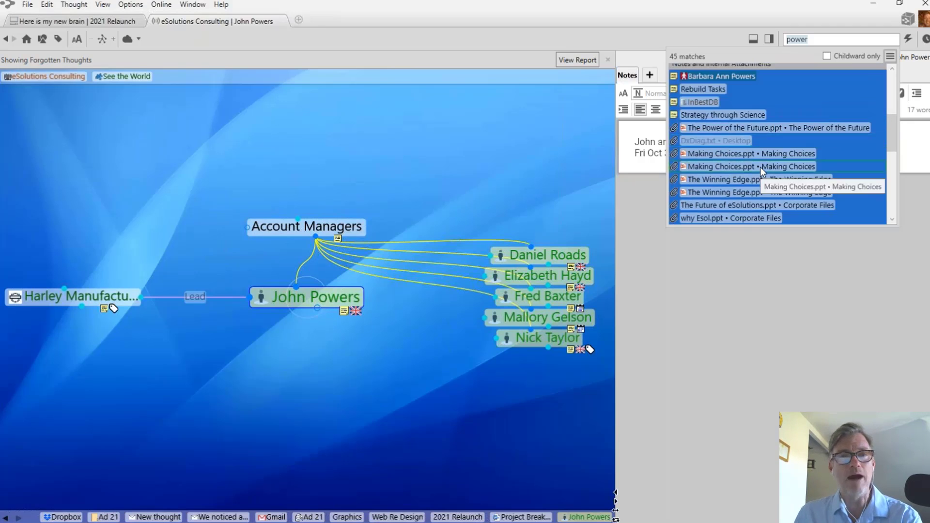
pyautogui.scroll(-2, 760, 166)
pyautogui.scroll(-2, 760, 167)
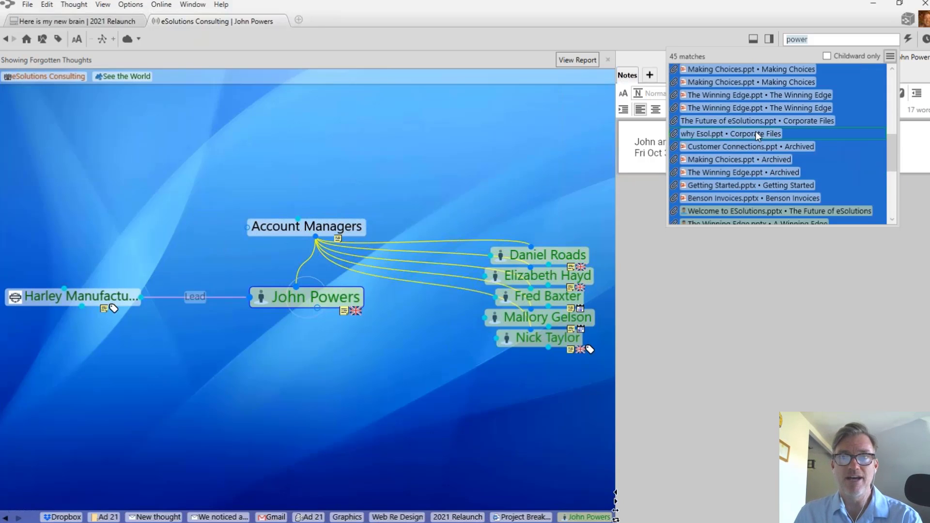
pyautogui.scroll(4, 755, 133)
pyautogui.scroll(-6, 755, 133)
pyautogui.scroll(-5, 755, 132)
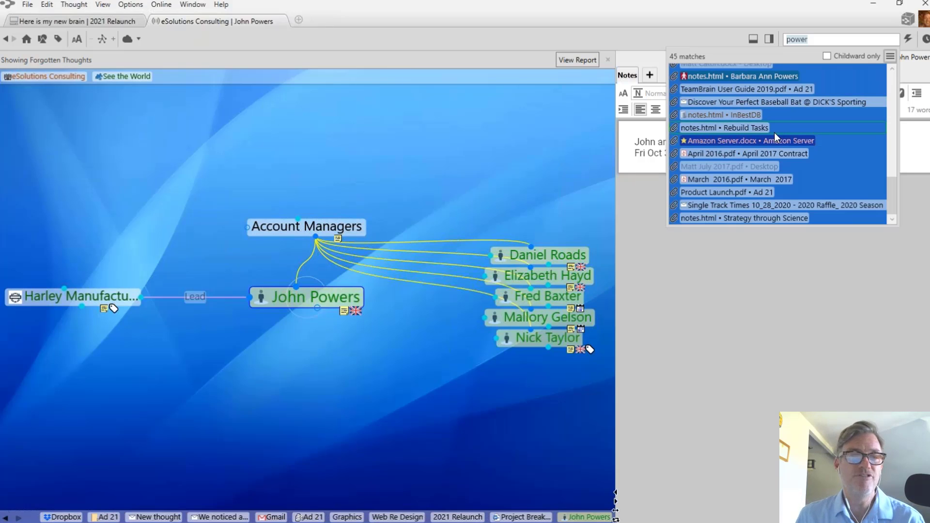
pyautogui.scroll(4, 774, 133)
pyautogui.scroll(6, 774, 132)
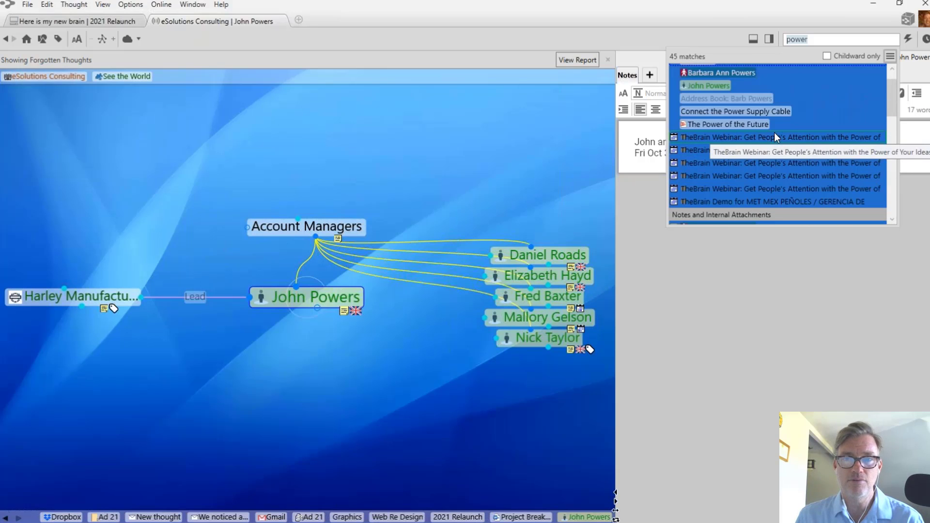
pyautogui.click(525, 134)
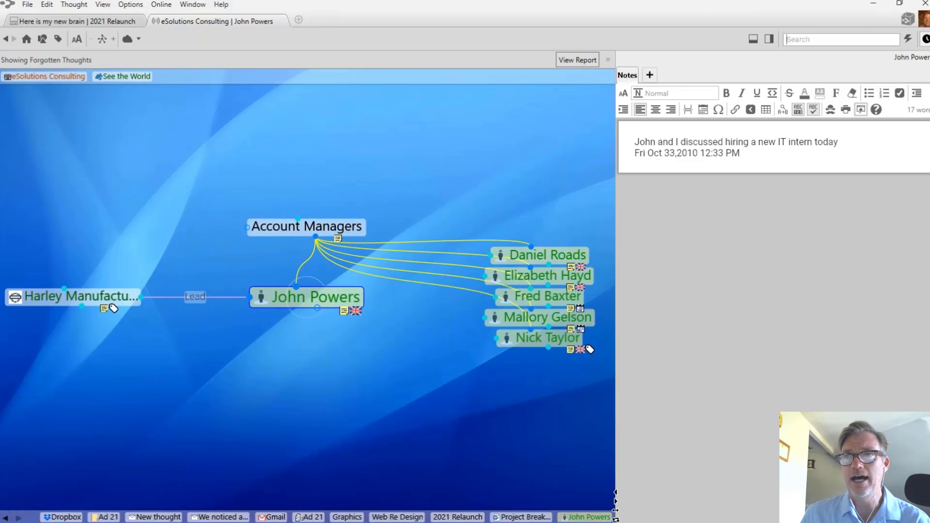
# Examine the brain's list of recent changes by all users over 7 days, including newly created thoughts and added attachments.
pyautogui.click(925, 39)
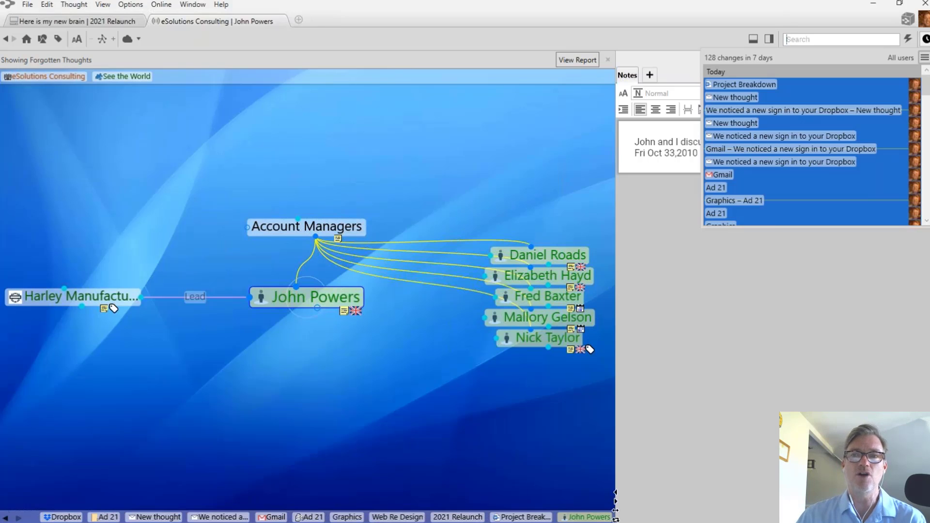
pyautogui.scroll(-10, 825, 142)
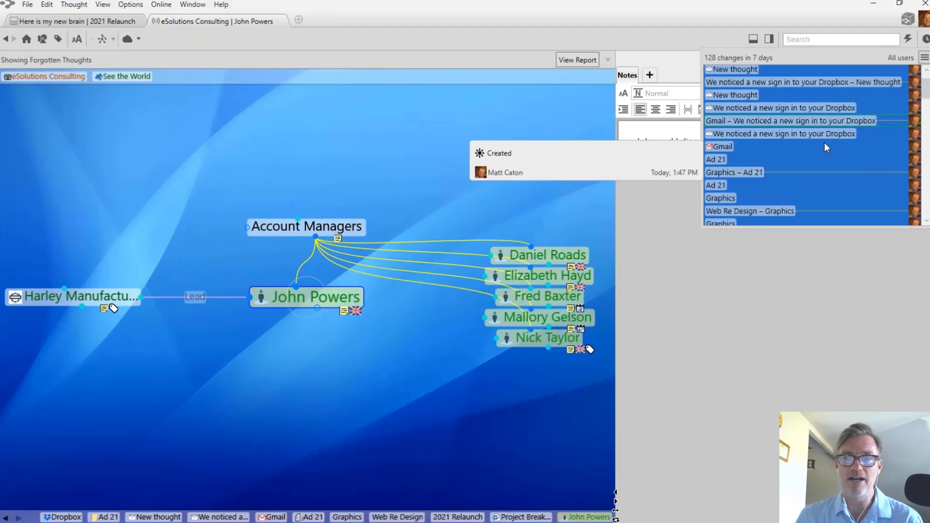
pyautogui.scroll(-12, 825, 142)
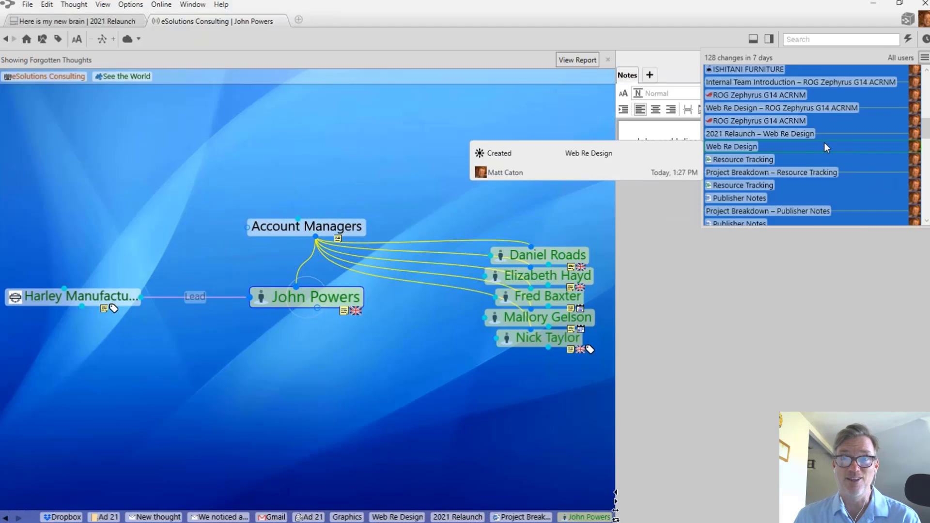
pyautogui.scroll(-4, 809, 126)
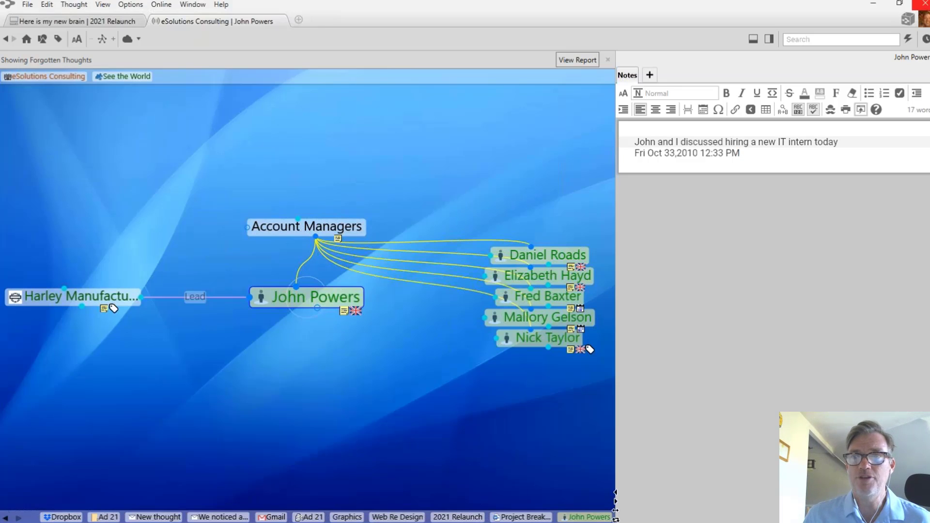
pyautogui.click(925, 38)
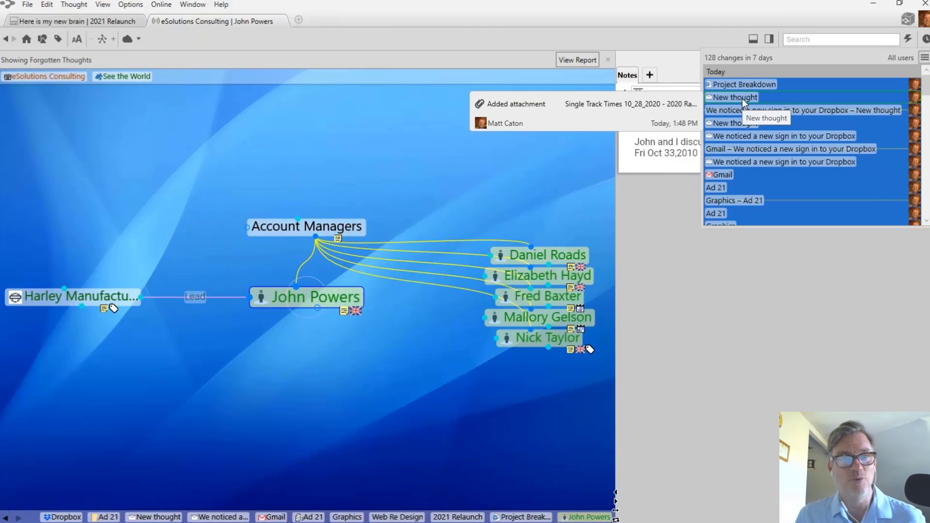
pyautogui.click(412, 230)
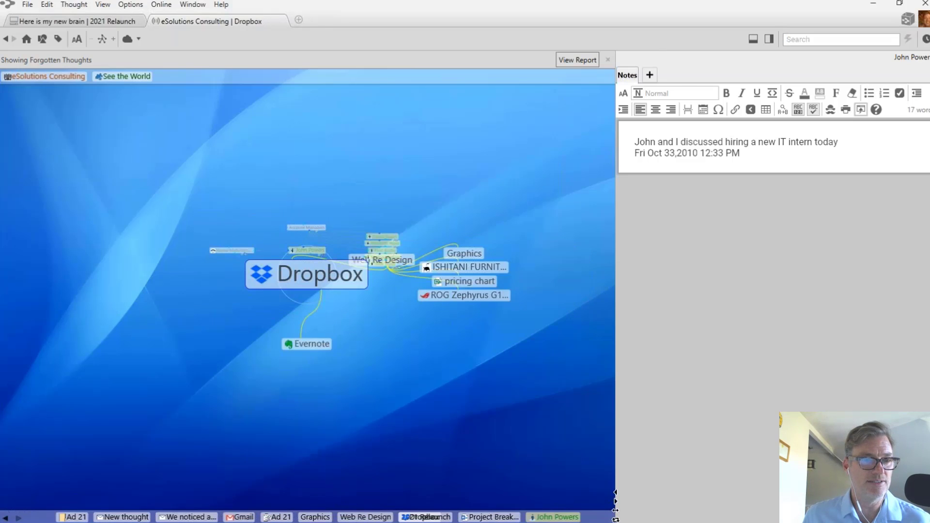
# Navigate through Web Re Design and 2021 Relaunch to Instant Dynamics Corp. and view that thought's properties and modification history.
pyautogui.click(371, 261)
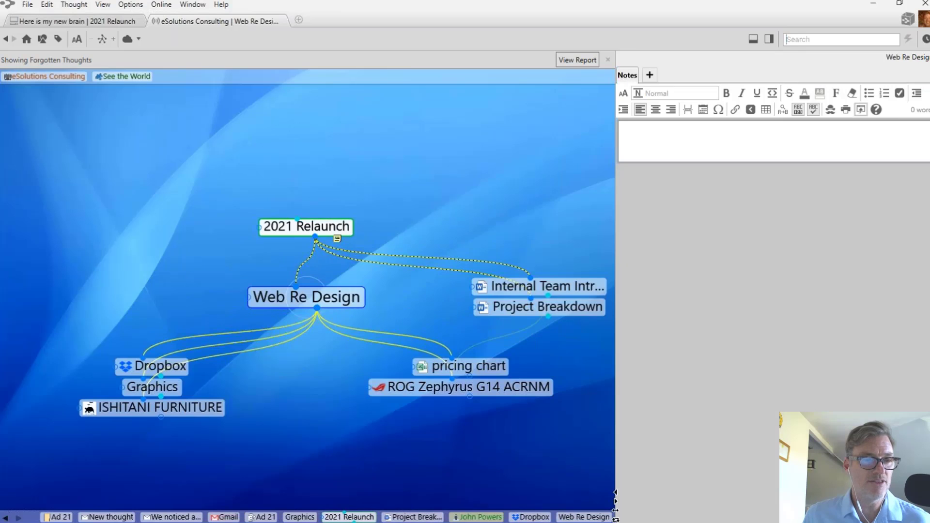
pyautogui.click(315, 228)
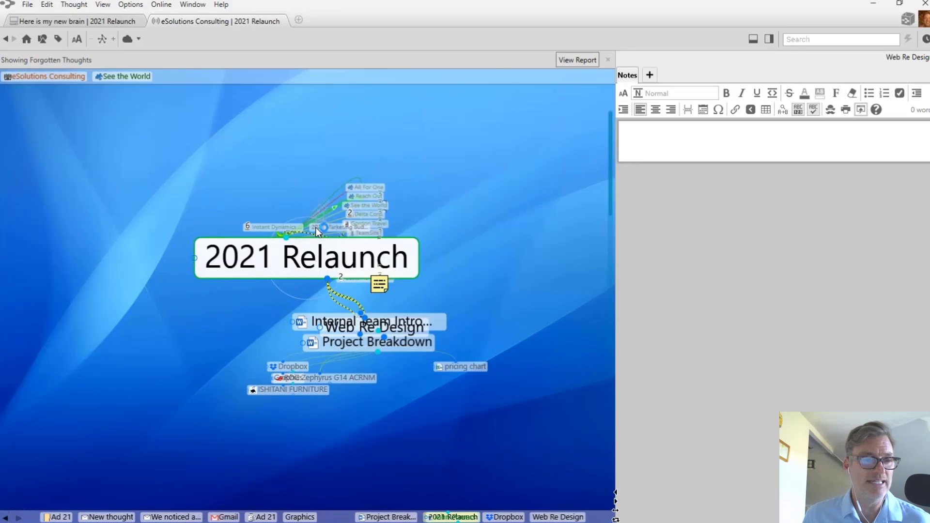
pyautogui.click(248, 224)
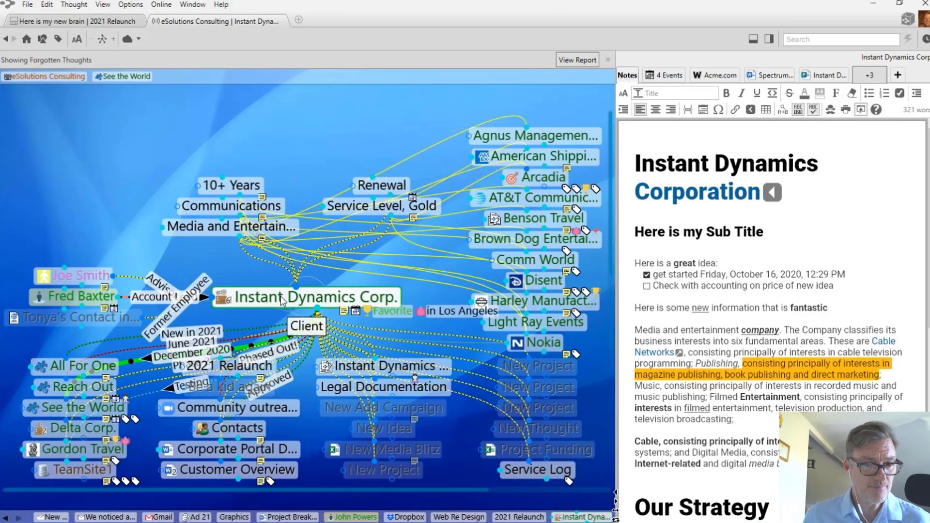
pyautogui.rightClick(281, 298)
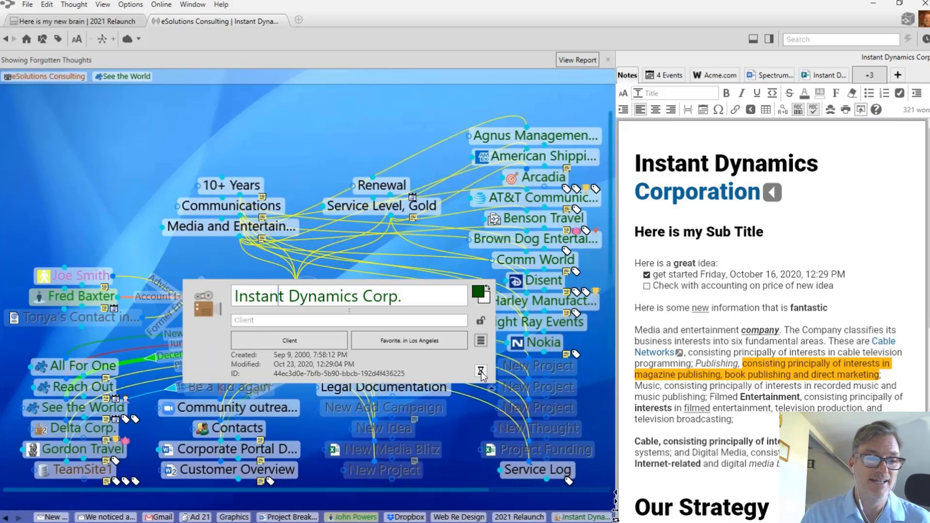
pyautogui.click(481, 371)
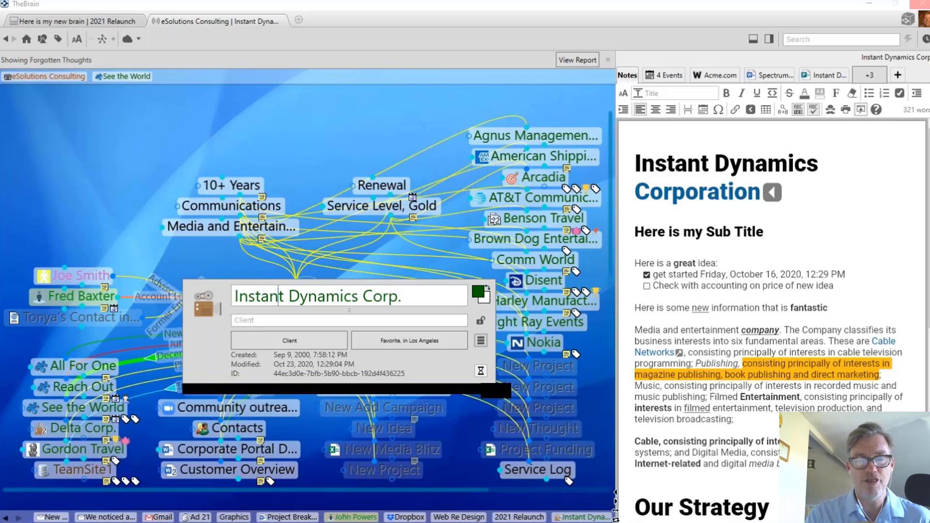
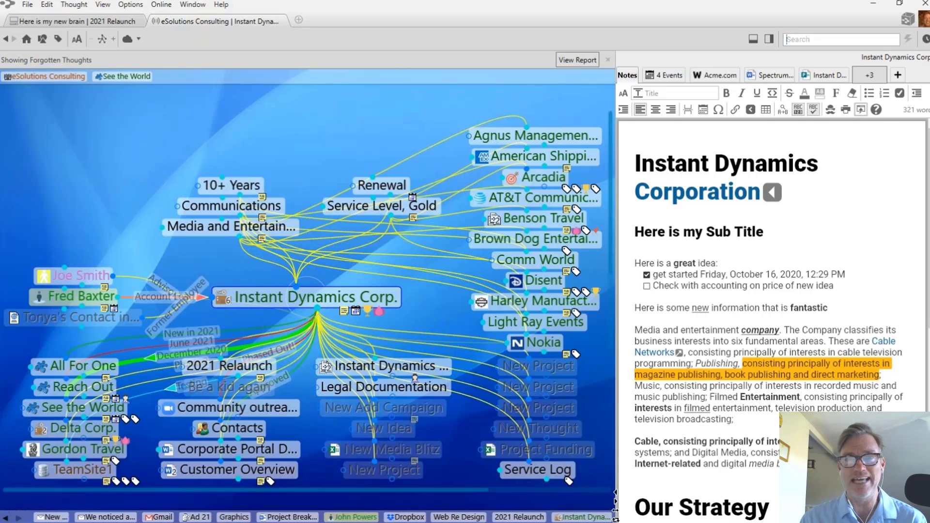
# Stop showing forgotten thoughts around Instant Dynamics Corp.
pyautogui.click(590, 68)
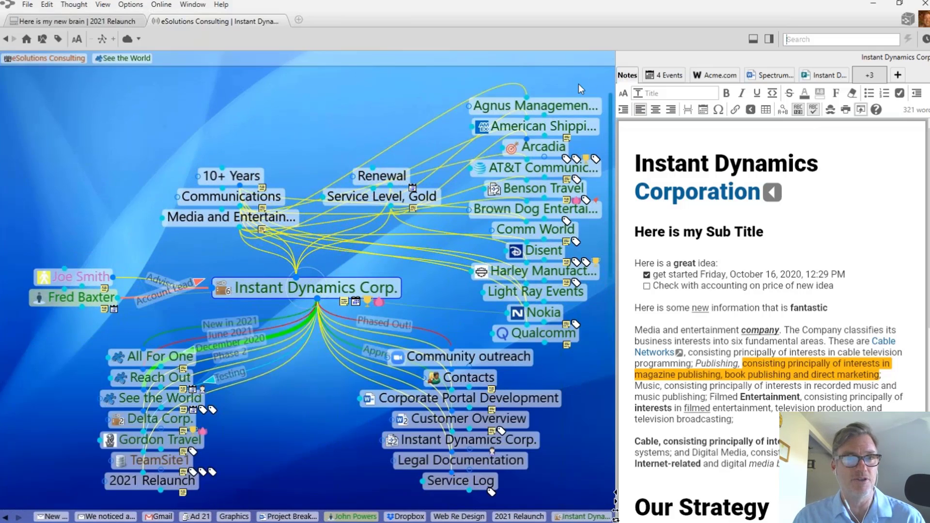